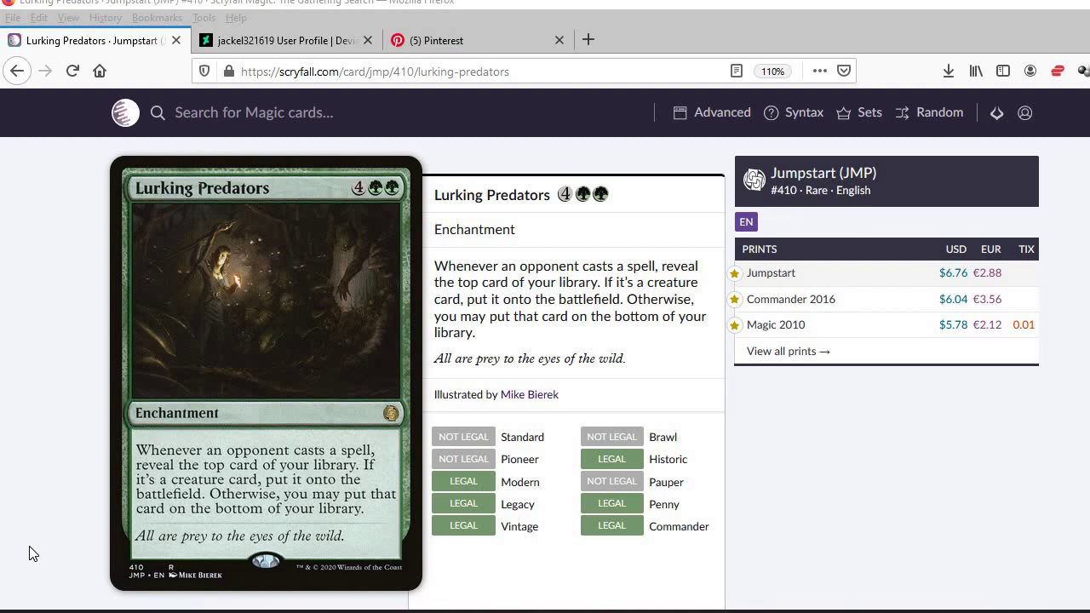
Select the full Lurking Predators rules-text paragraph on the Scryfall page.
triple_click(535, 292)
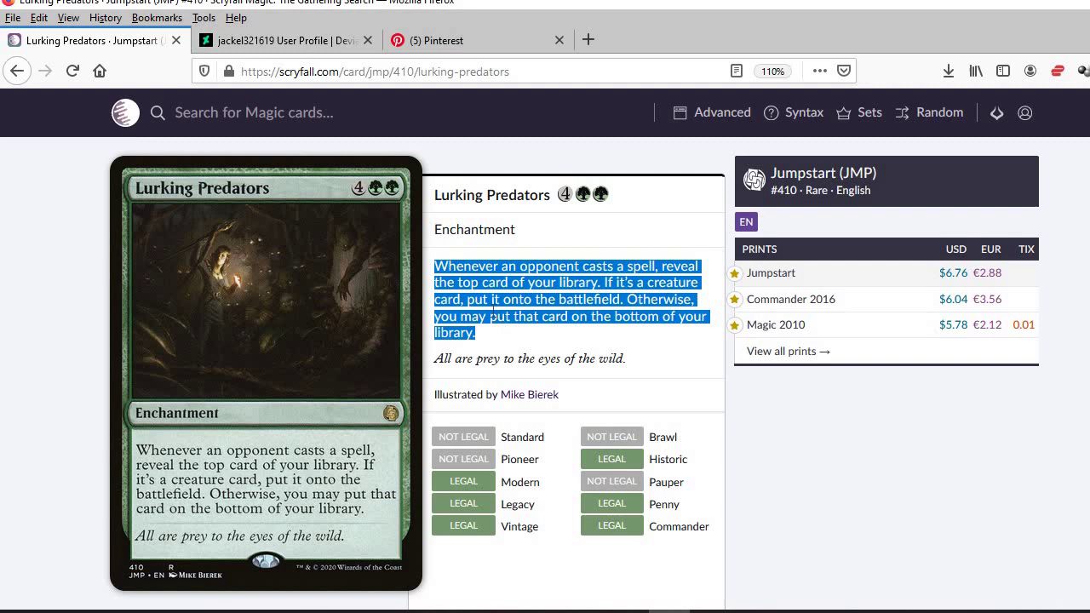
click(491, 311)
triple_click(511, 283)
click(466, 273)
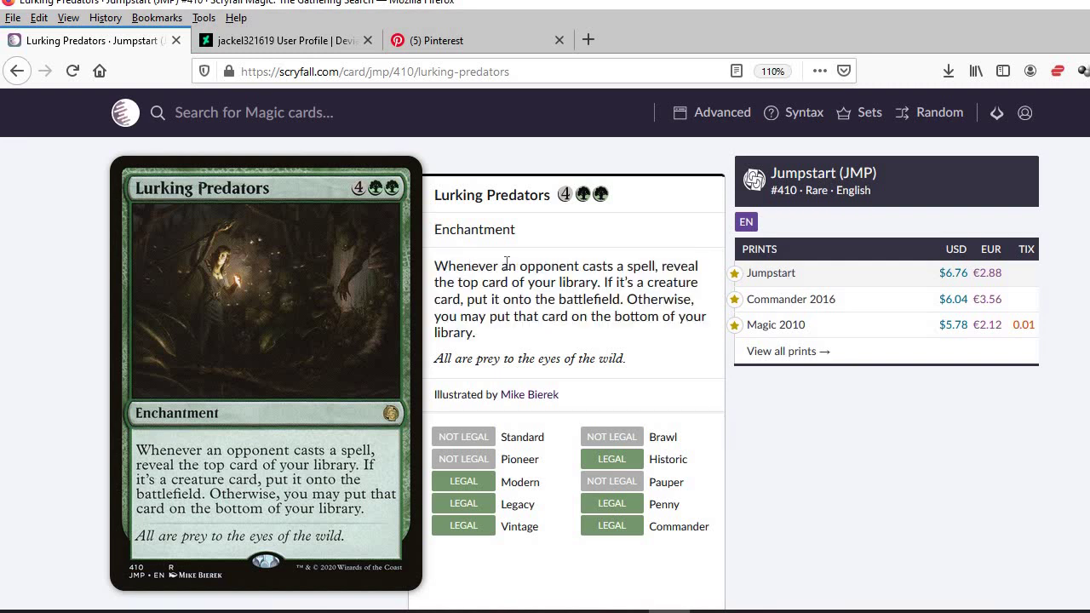
double_click(474, 267)
click(473, 268)
triple_click(473, 268)
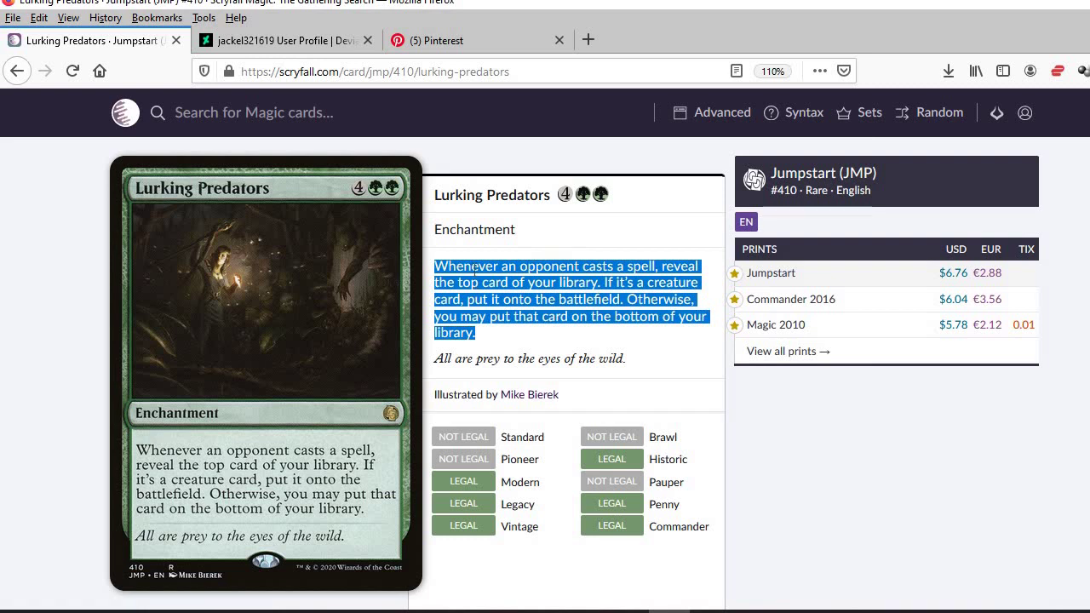
double_click(474, 267)
double_click(552, 267)
triple_click(590, 310)
click(504, 228)
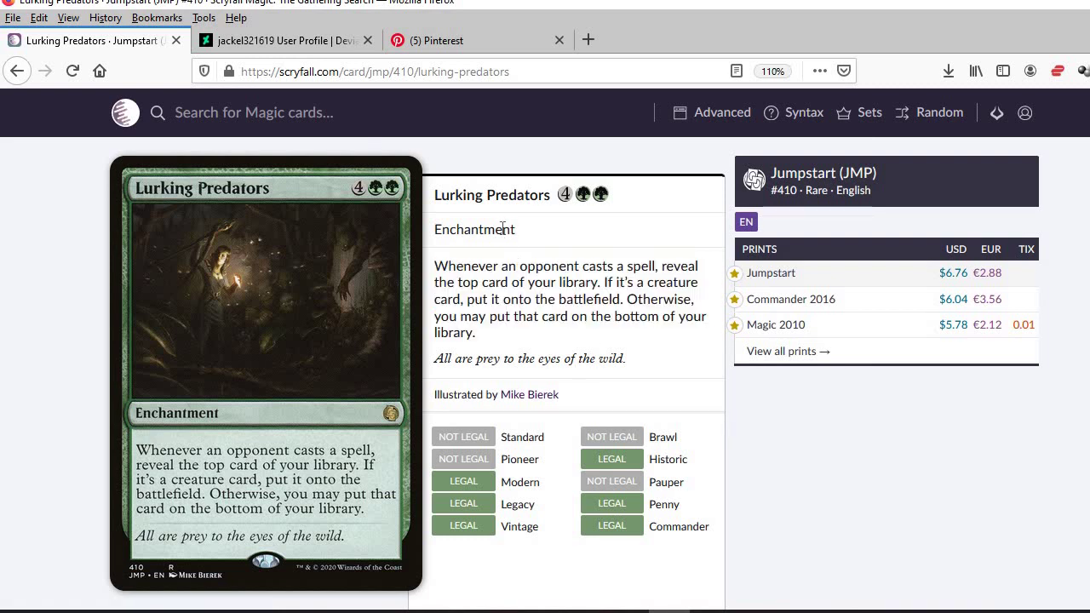
triple_click(486, 281)
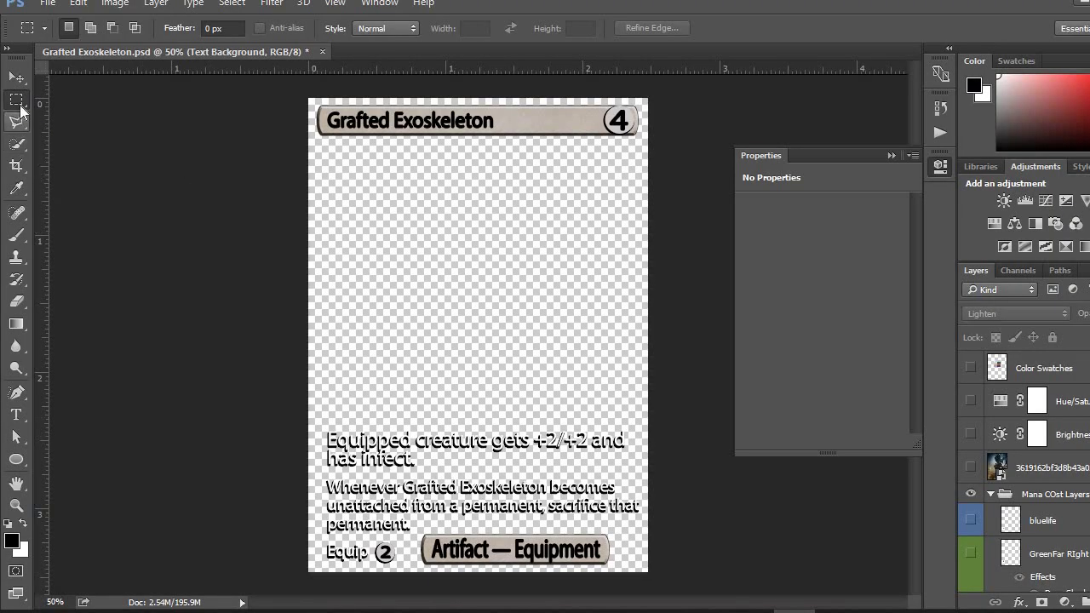
Replace the card's rules text with the pasted Lurking Predators ability.
click(19, 415)
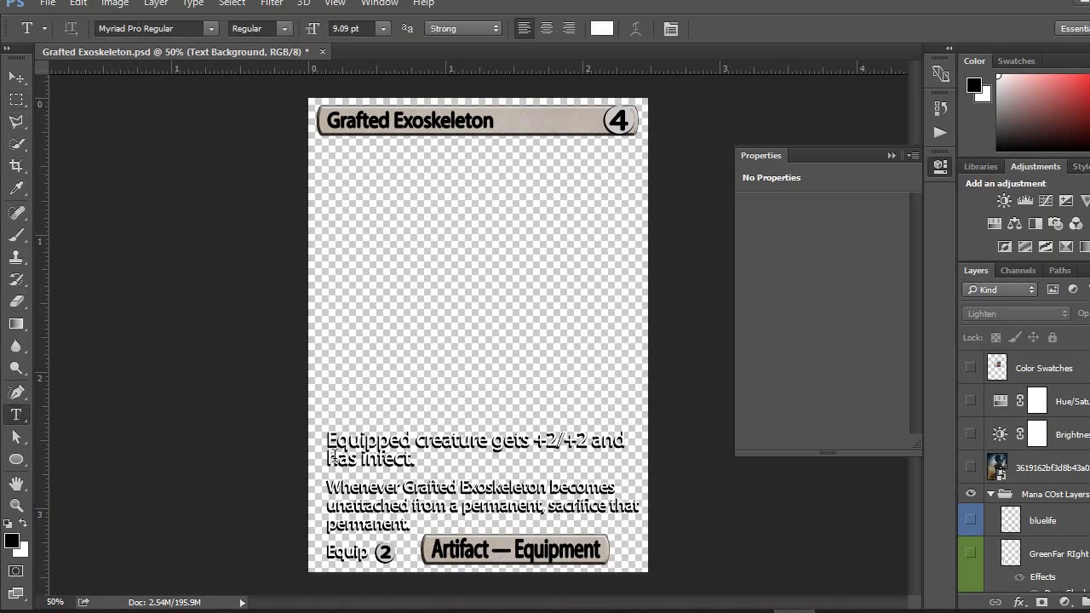
click(373, 456)
double_click(372, 455)
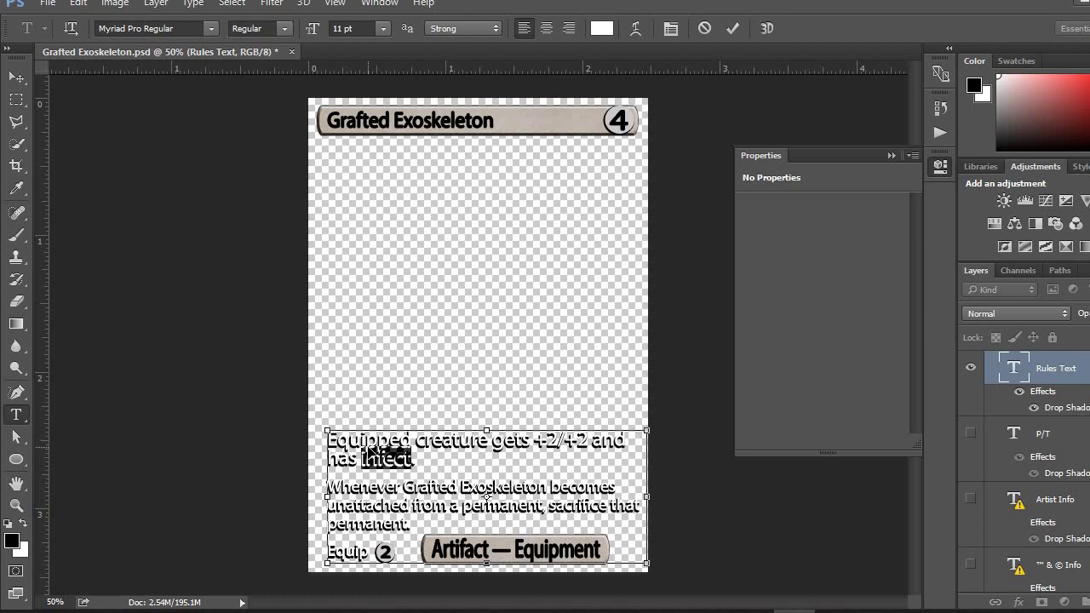
key(ctrl+a)
key(ctrl+v)
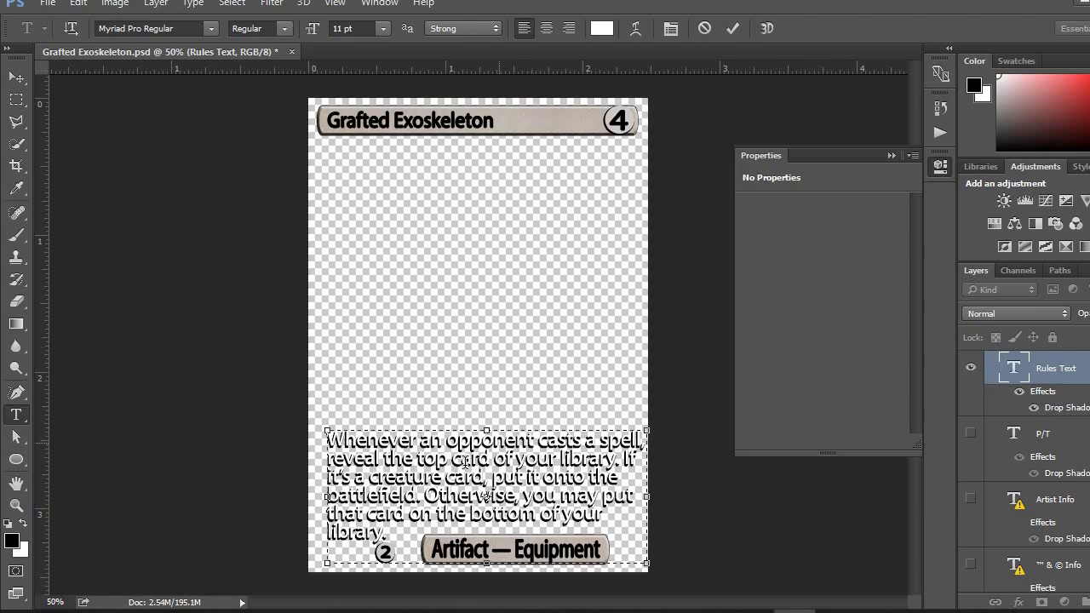
Set the whole rules text to 10 pt.
key(ctrl+a)
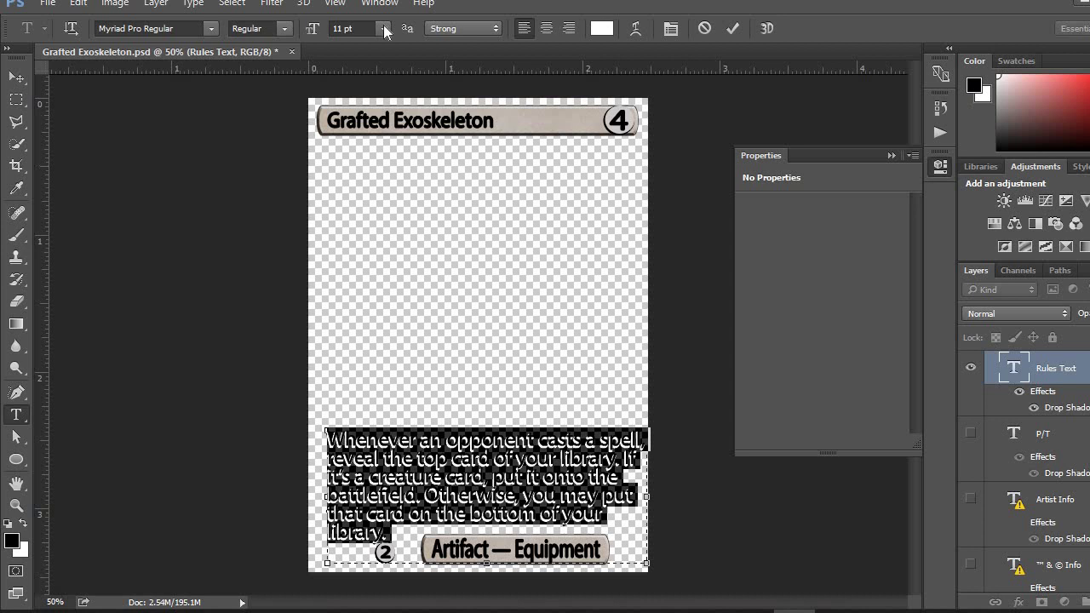
click(383, 28)
click(370, 129)
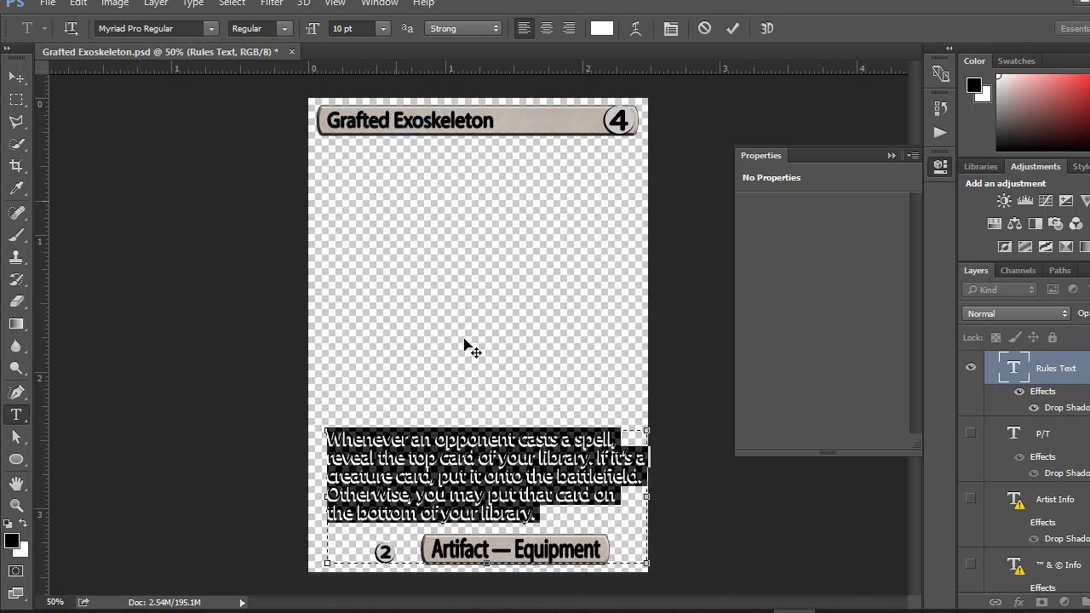
click(411, 515)
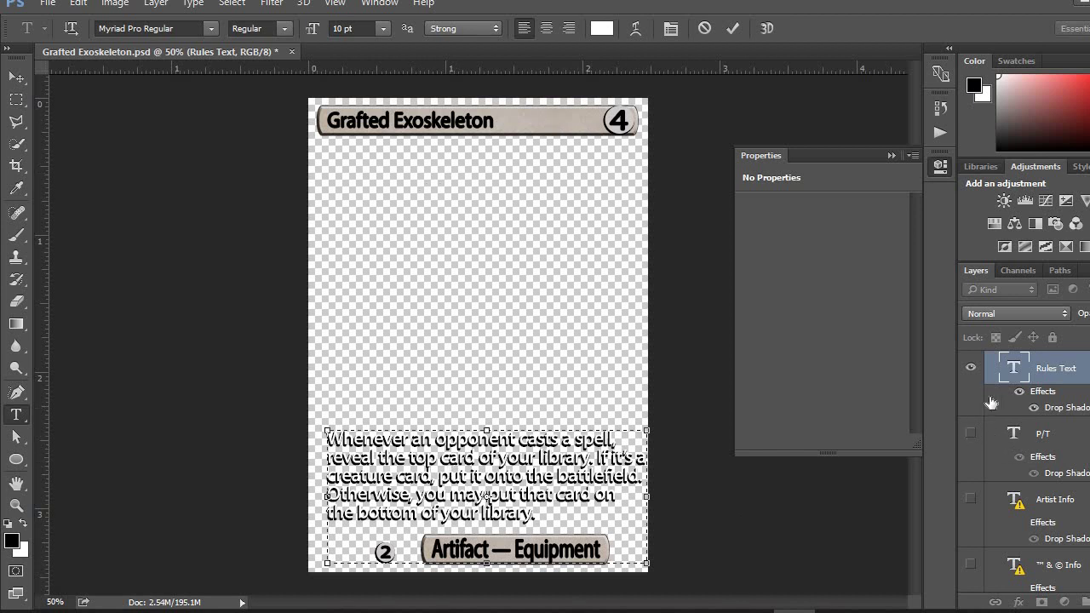
Hide the Colorless overlay layers for the title and type bars.
scroll(995, 423, down, 1)
scroll(994, 424, down, 4)
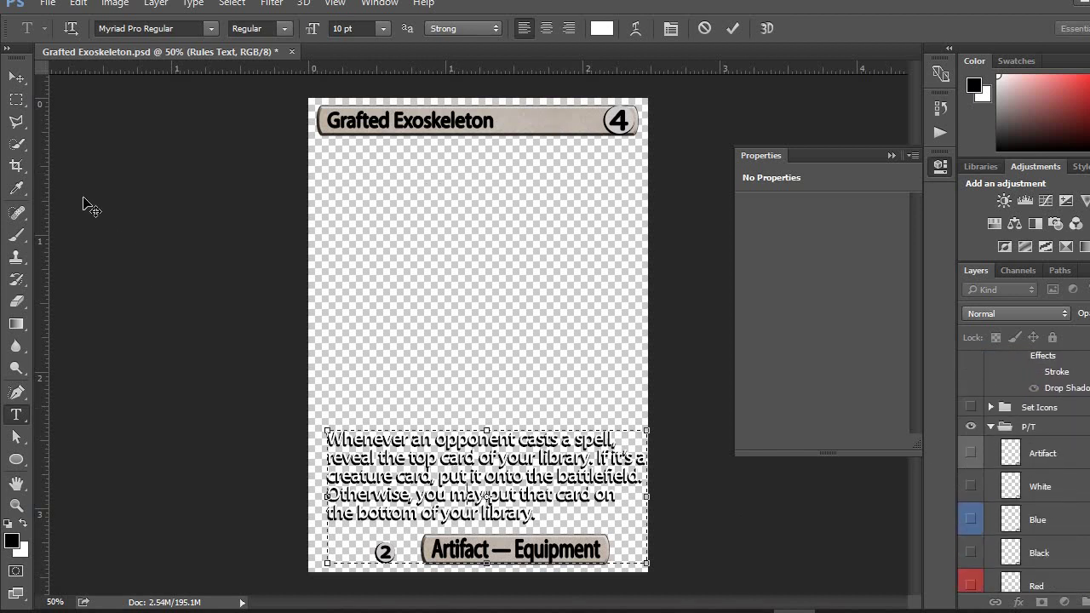
key(ctrl)
scroll(973, 456, down, 3)
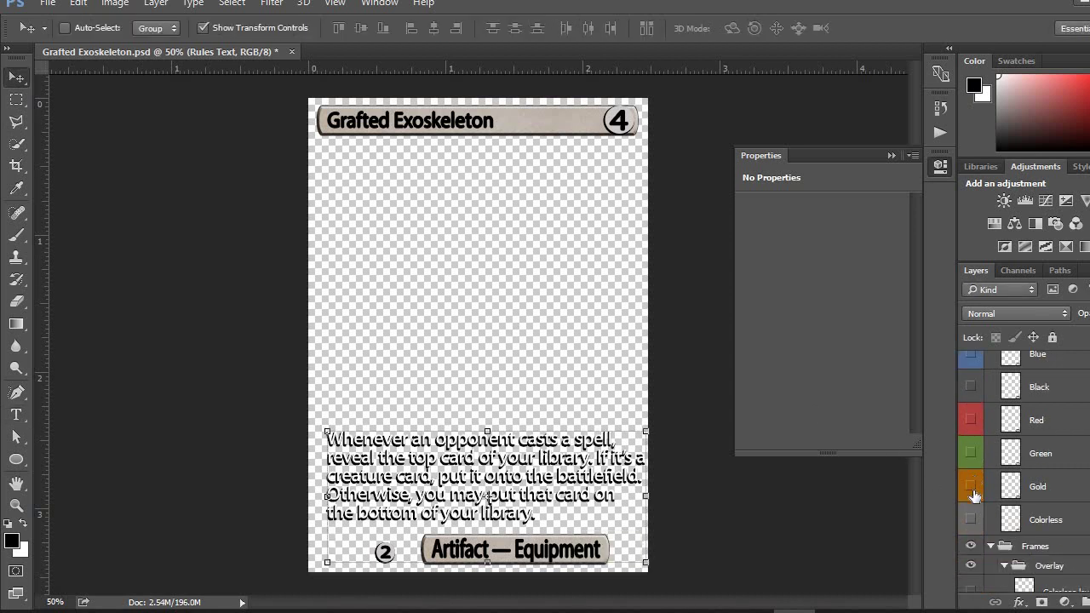
scroll(976, 493, down, 6)
click(970, 425)
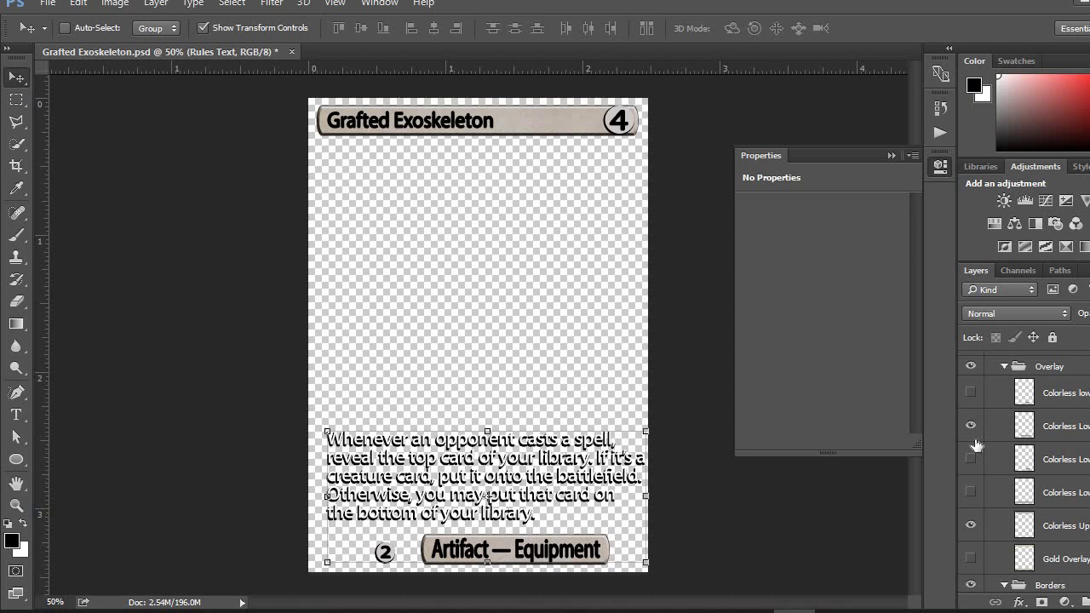
click(970, 493)
click(971, 528)
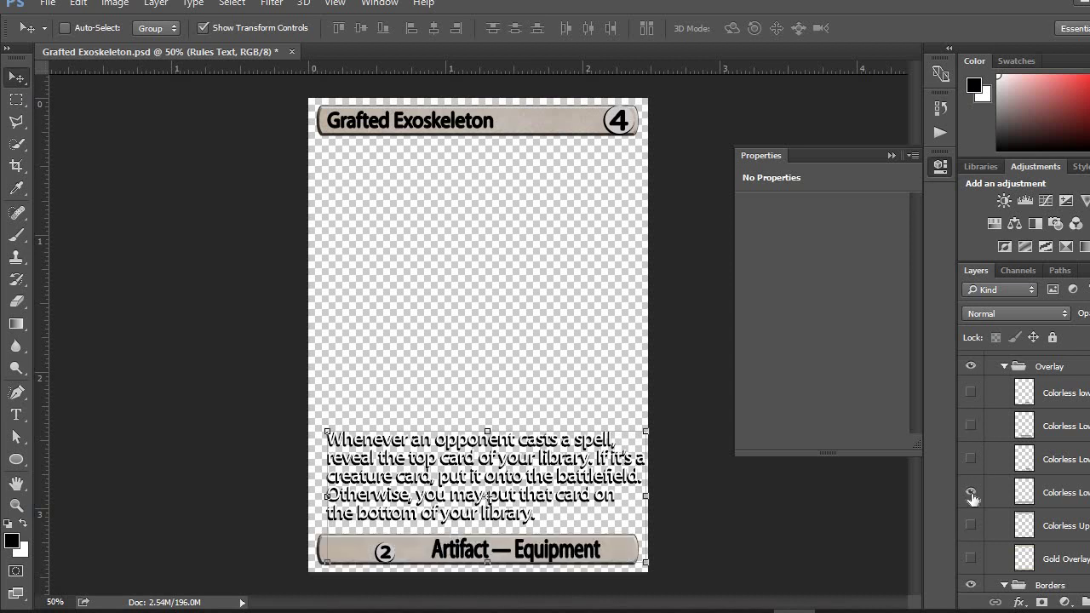
drag(971, 495, 974, 520)
Turn on both Green Border layers behind the title and type line.
scroll(977, 517, down, 1)
scroll(978, 511, down, 3)
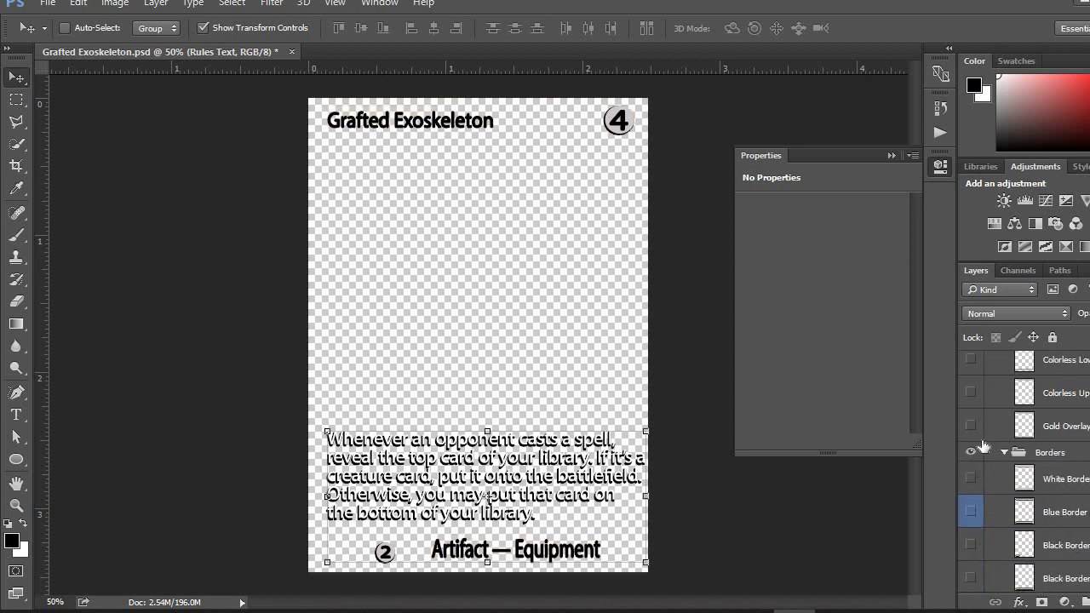
scroll(976, 489, down, 5)
click(971, 479)
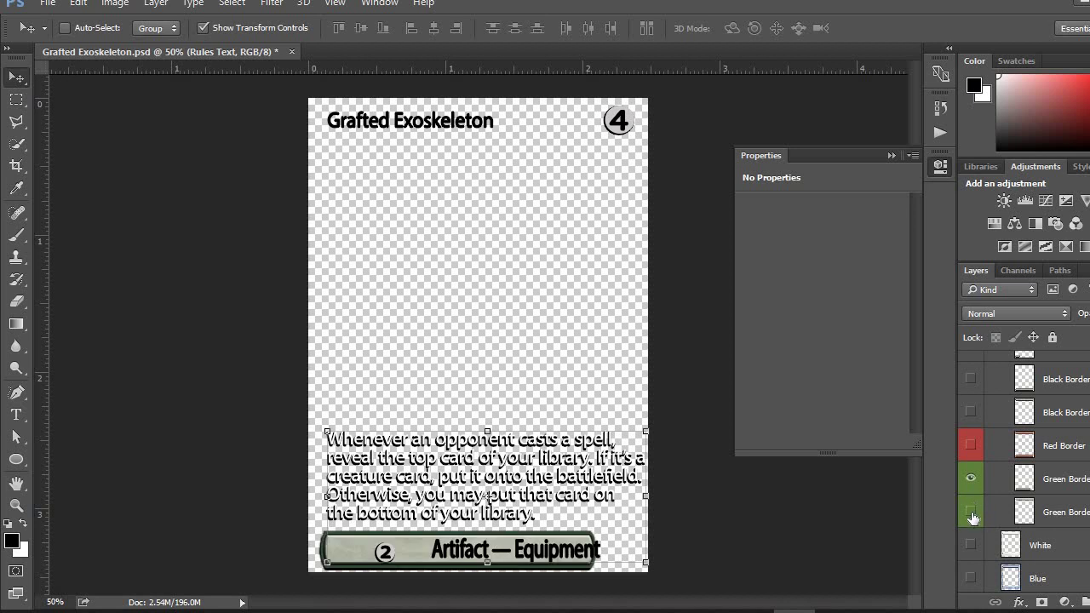
click(971, 514)
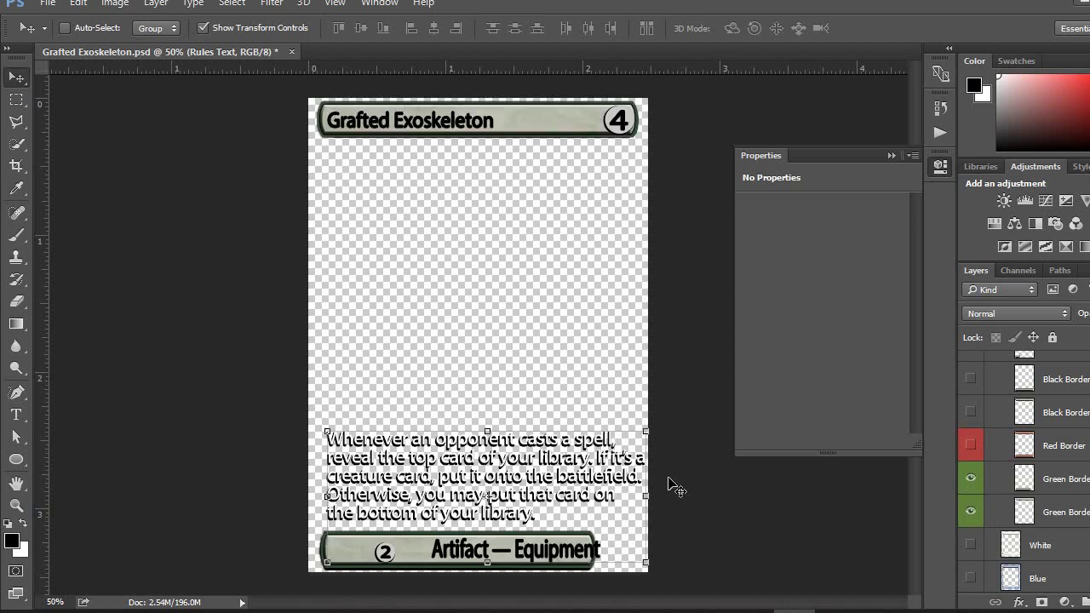
Select the word Enchantment on the Scryfall page's type line.
key(alt+Tab)
key(alt+Tab)
scroll(990, 469, down, 3)
scroll(990, 470, up, 6)
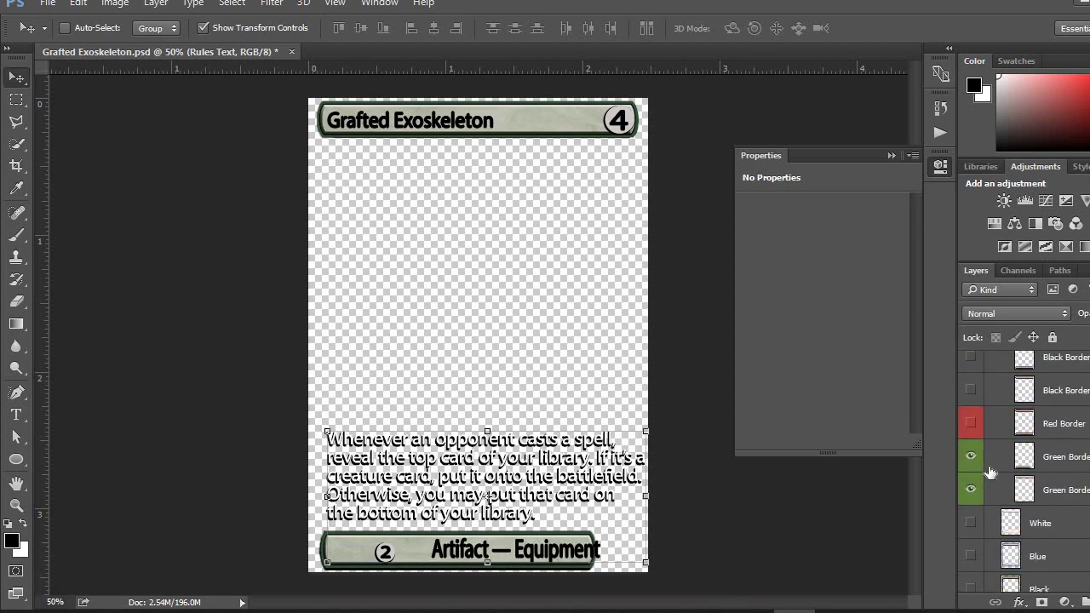
key(alt+Tab)
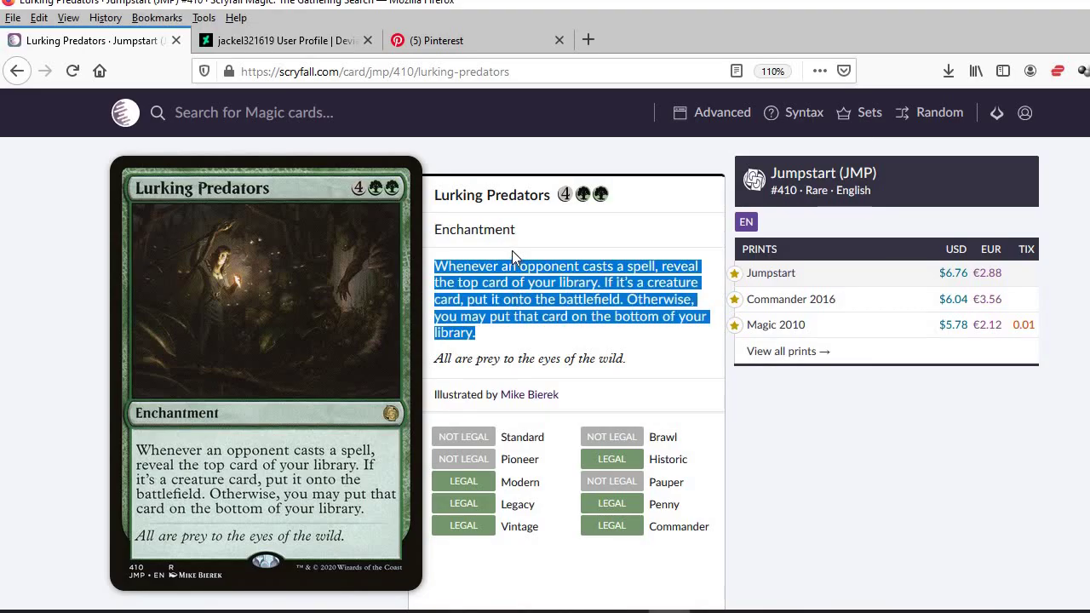
click(505, 229)
double_click(505, 229)
key(ctrl+c)
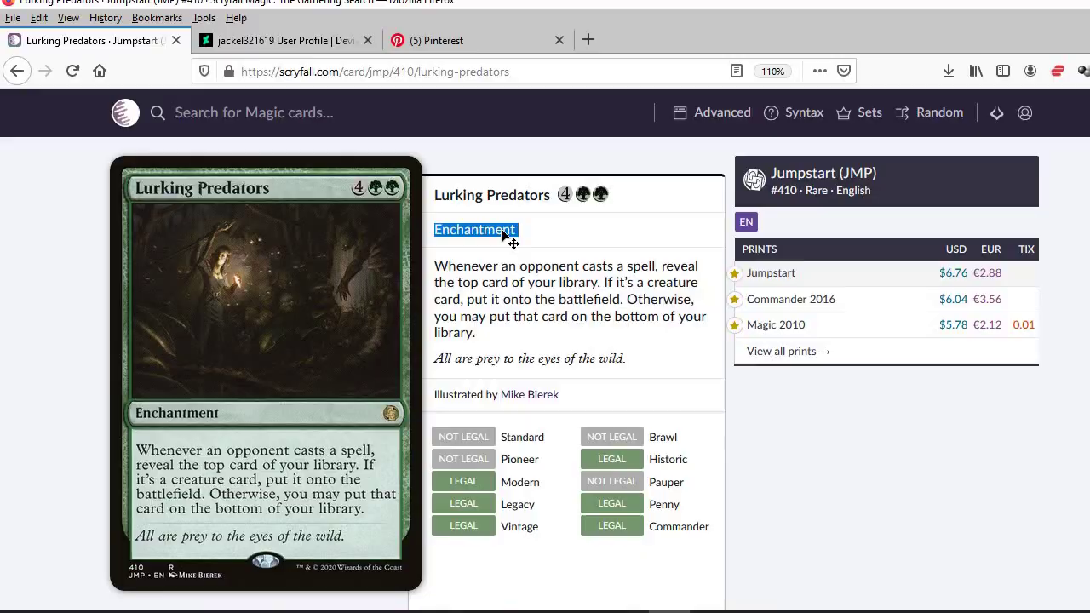
key(alt+Tab)
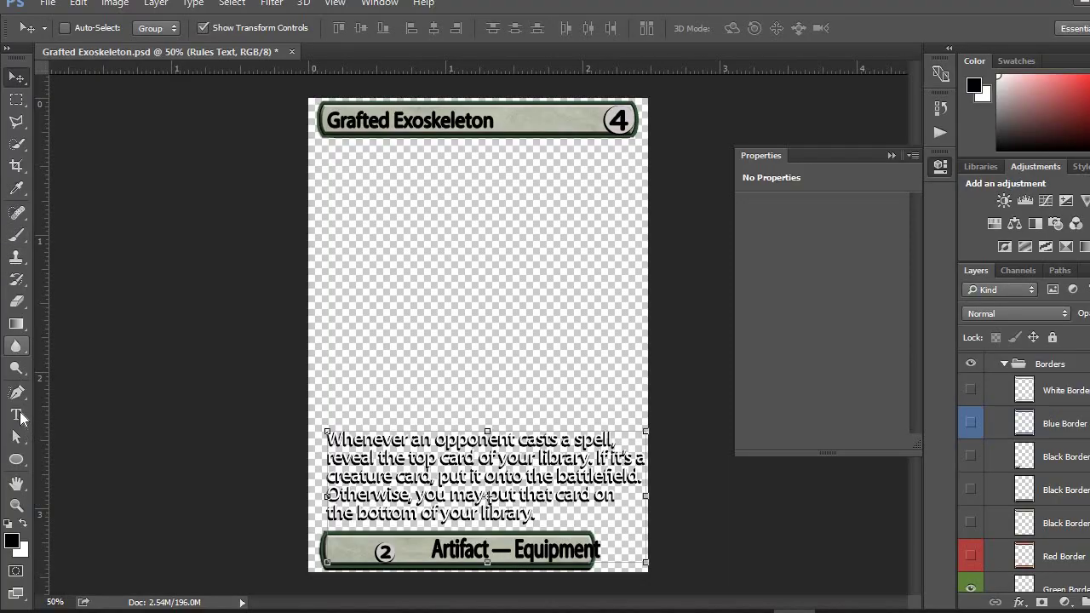
Replace the type line 'Artifact — Equipment' with the pasted word Enchantment.
click(15, 415)
click(464, 547)
key(ctrl+a)
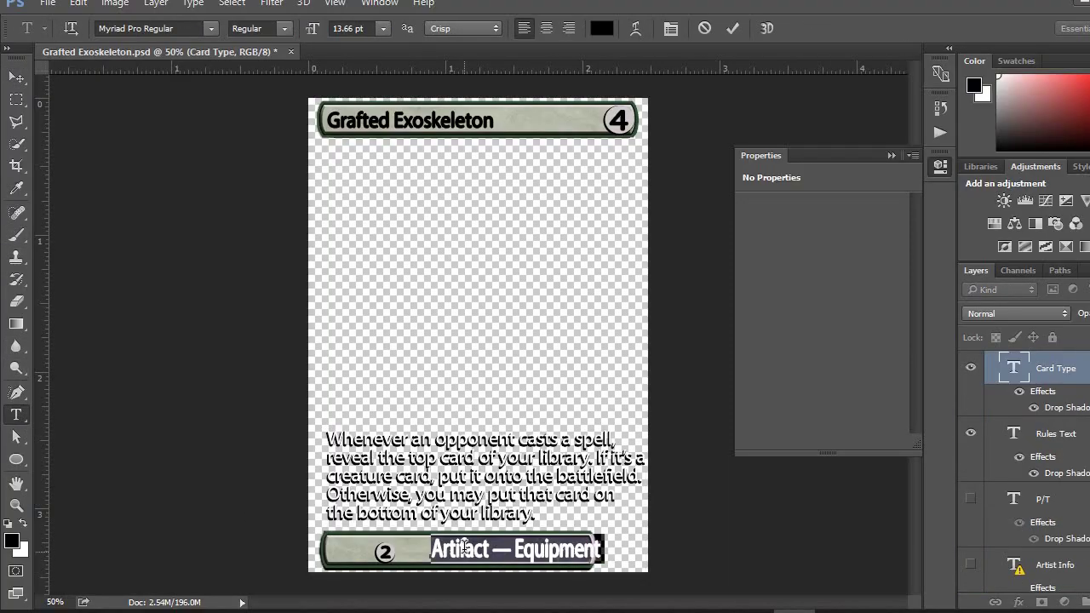
text(V)
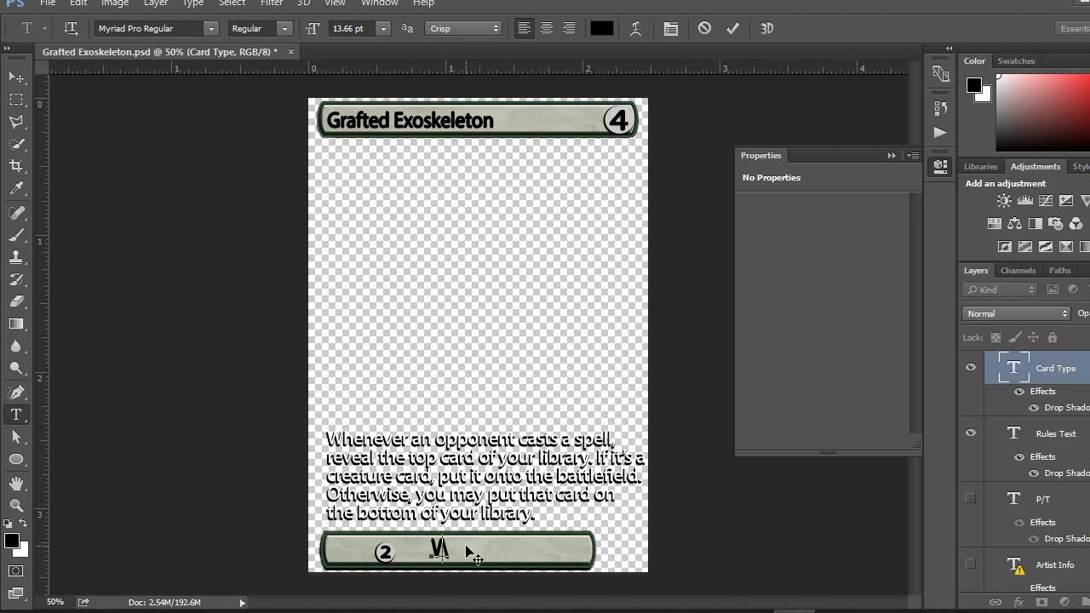
key(BackSpace)
key(ctrl+v)
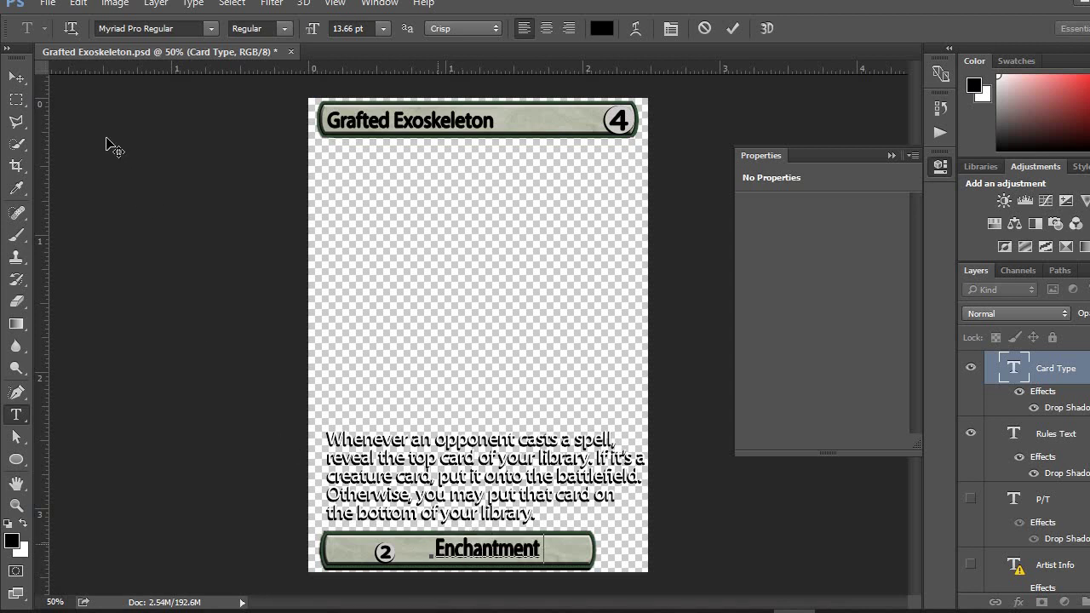
Move Enchantment to the right end of the type bar.
click(16, 76)
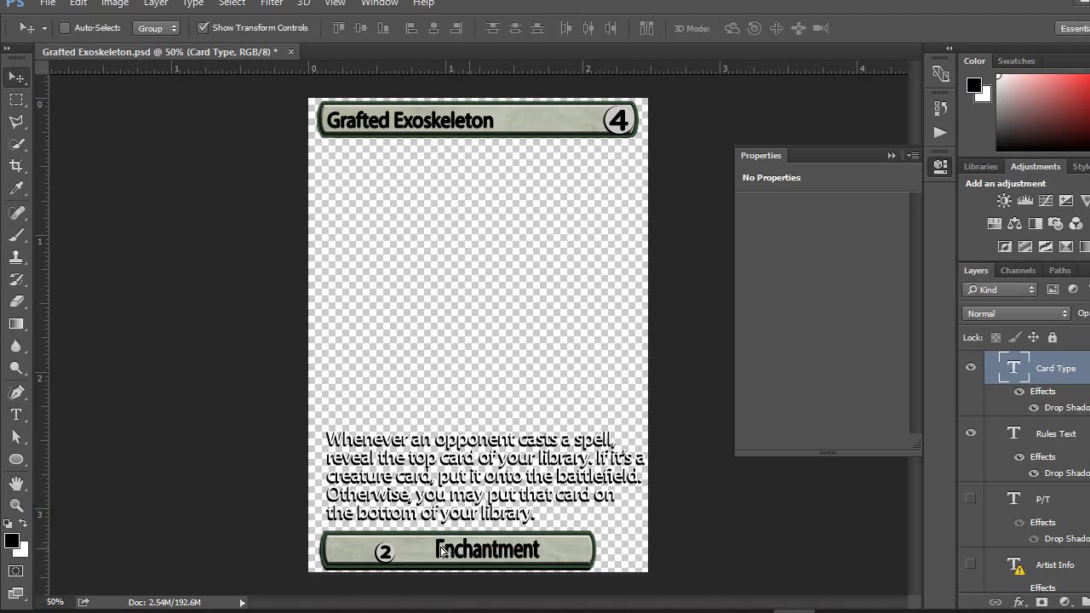
drag(442, 551, 608, 568)
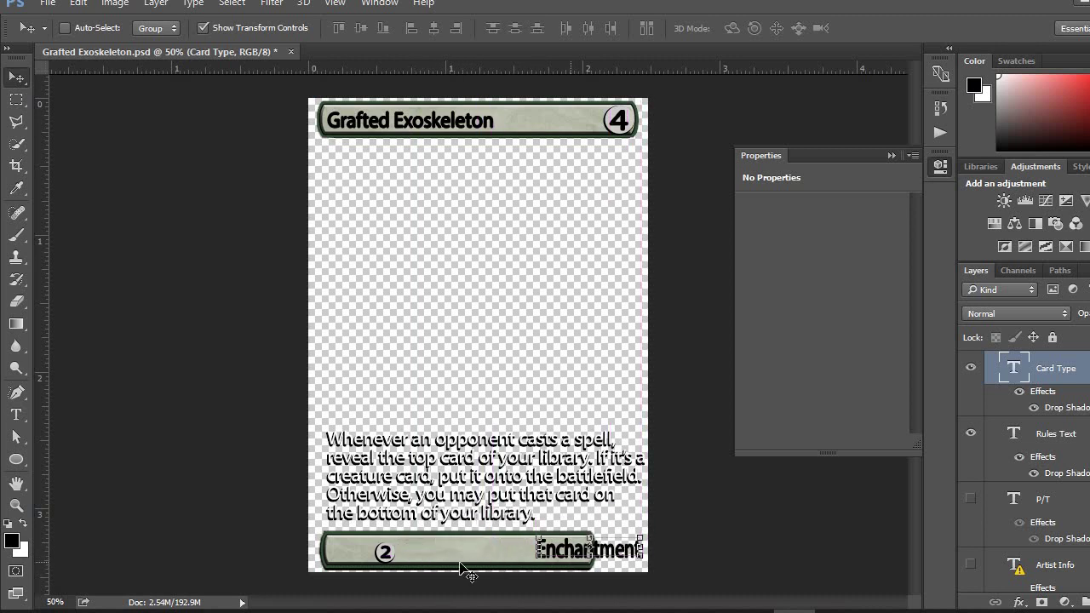
click(16, 99)
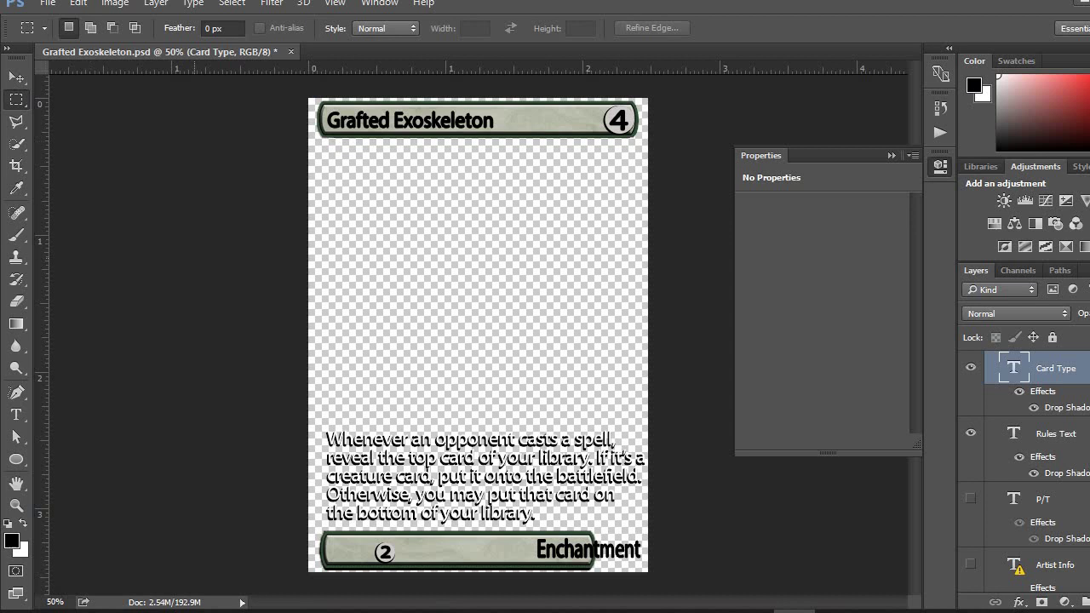
Hide the number layer inside the bottom bar's mana badge.
scroll(1059, 414, up, 2)
scroll(963, 453, down, 3)
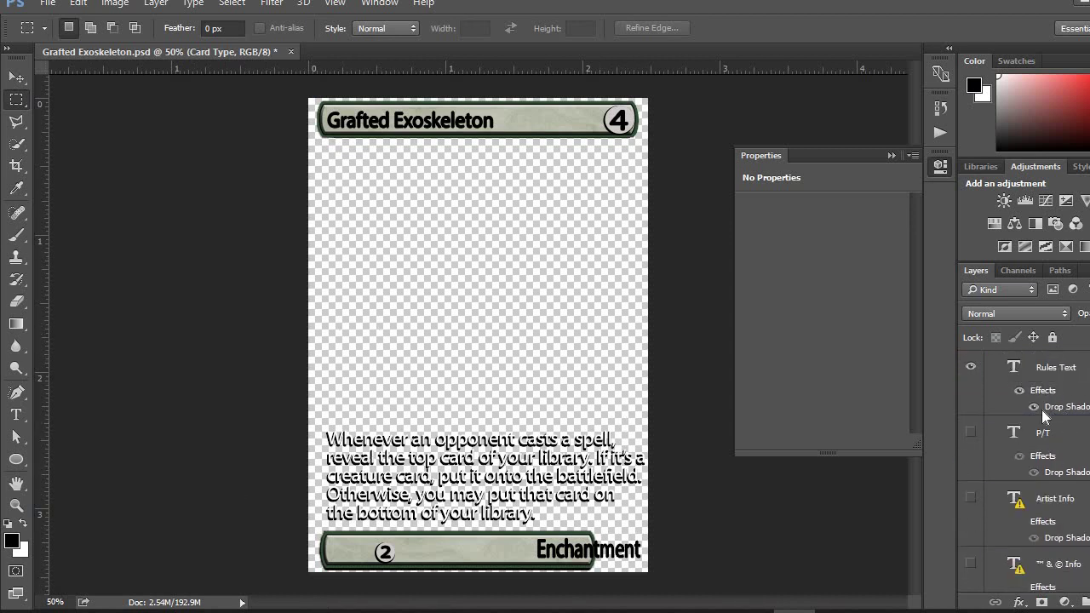
scroll(1048, 417, up, 1)
scroll(1052, 447, down, 3)
scroll(1053, 452, up, 5)
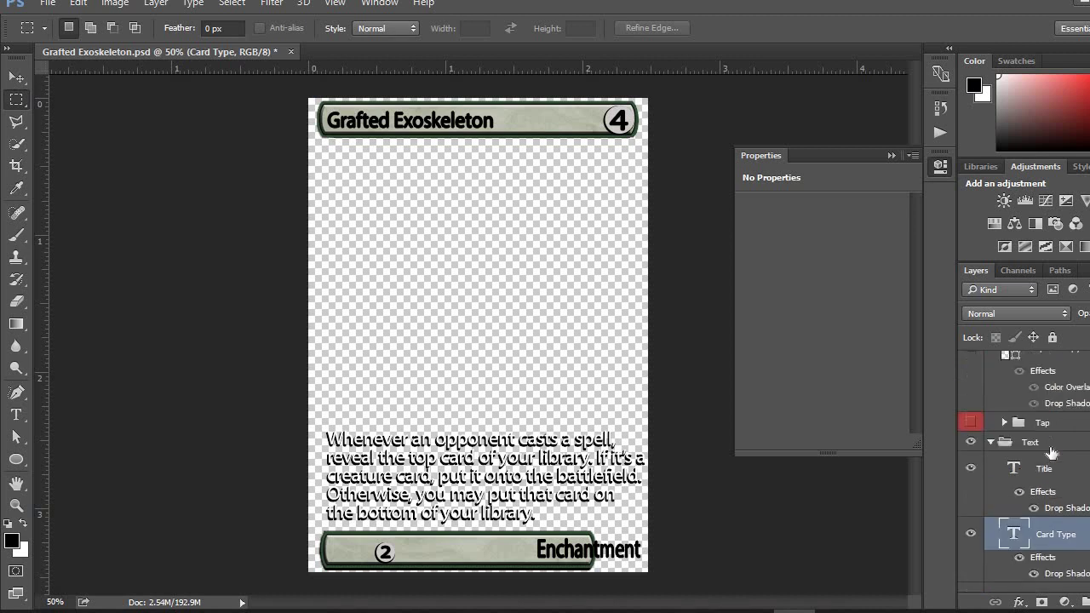
click(1035, 452)
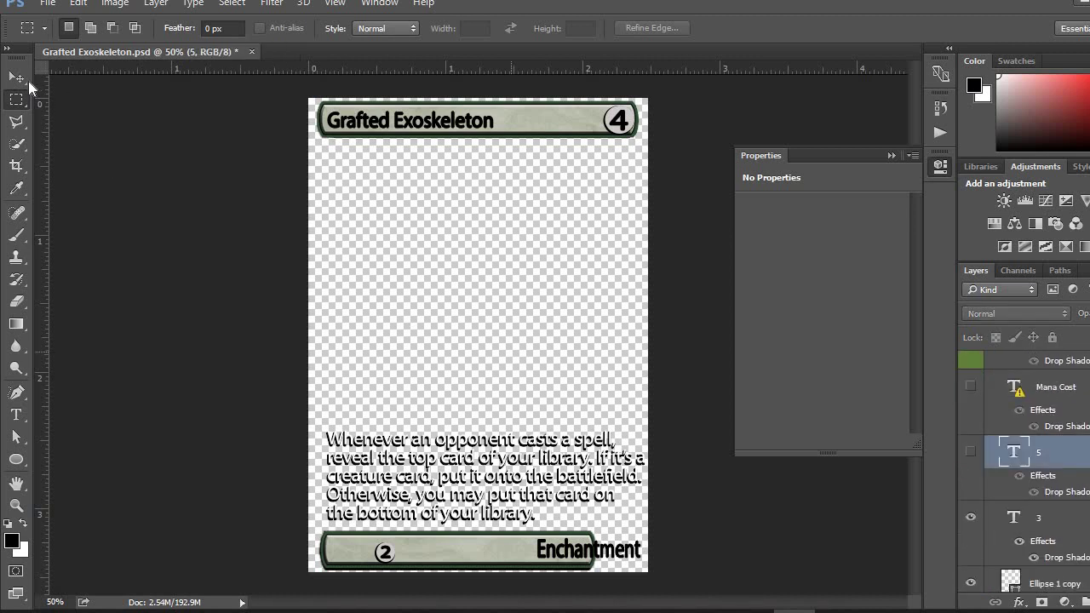
key(v)
scroll(1033, 475, down, 1)
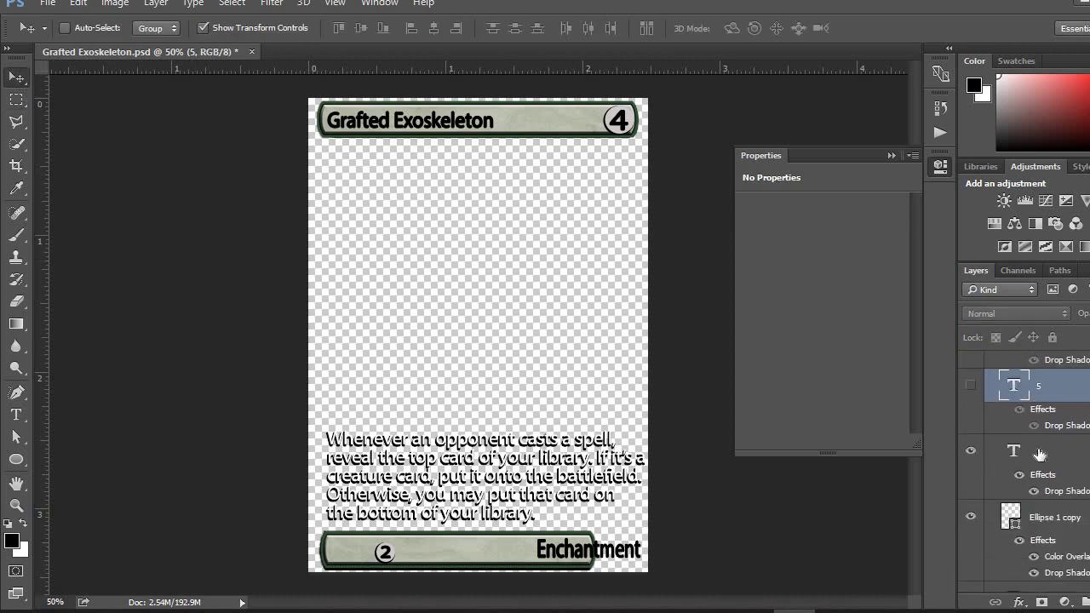
click(1037, 452)
click(970, 451)
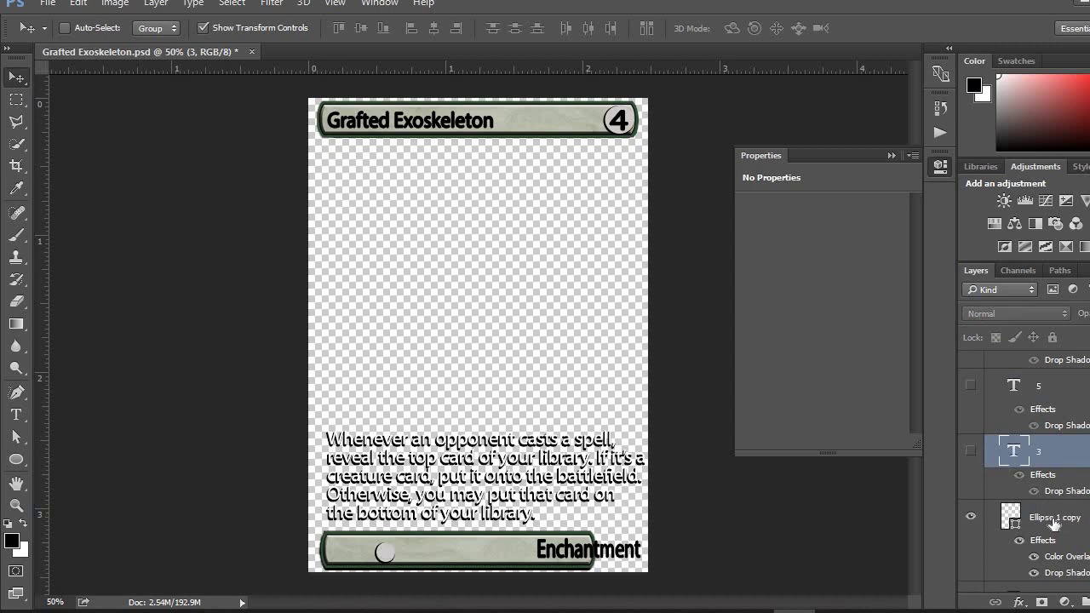
Hide the Ellipse 1 copy circle behind the badge.
click(1056, 519)
click(971, 517)
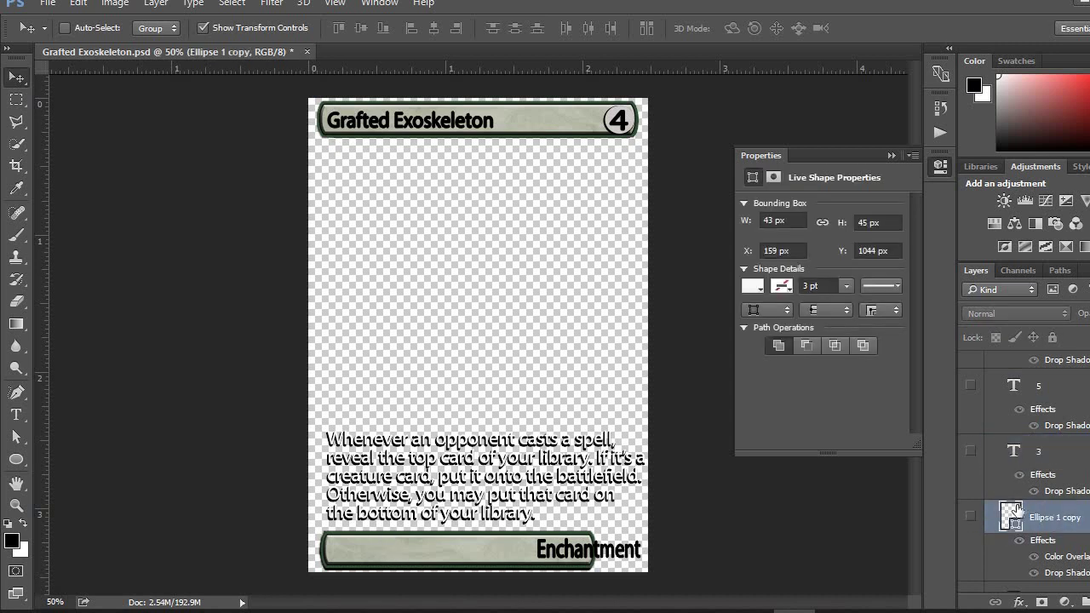
scroll(1056, 534, down, 2)
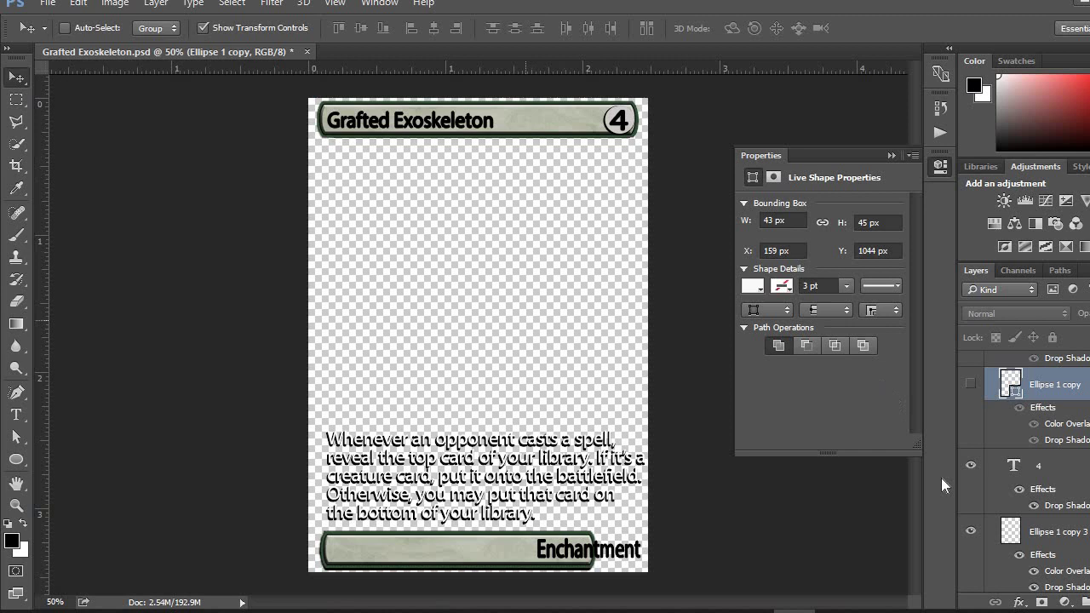
scroll(1005, 501, down, 3)
scroll(1005, 499, down, 3)
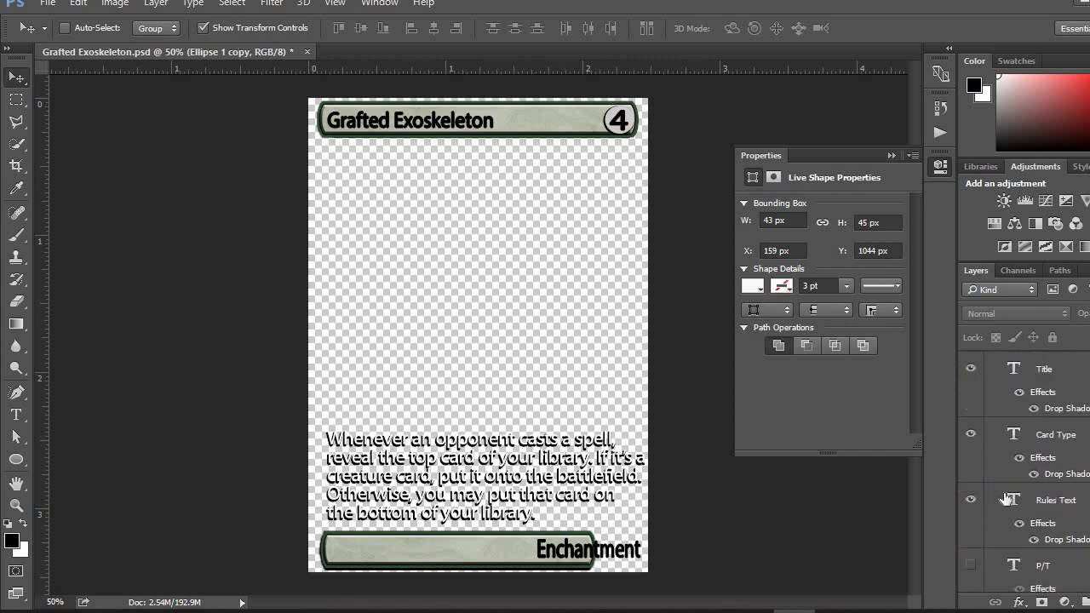
scroll(1006, 498, down, 10)
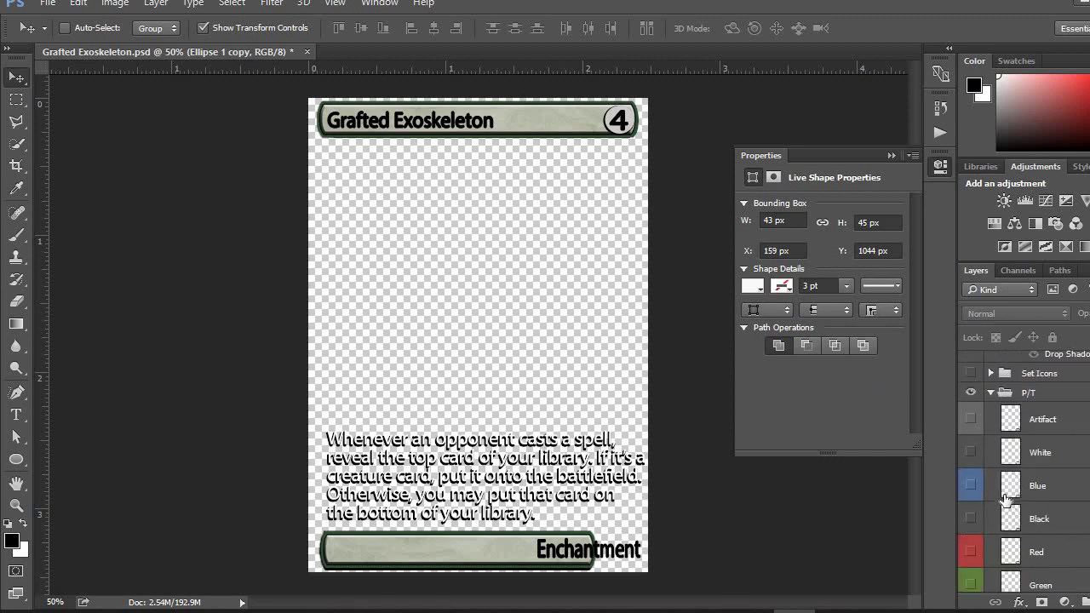
scroll(1006, 499, down, 10)
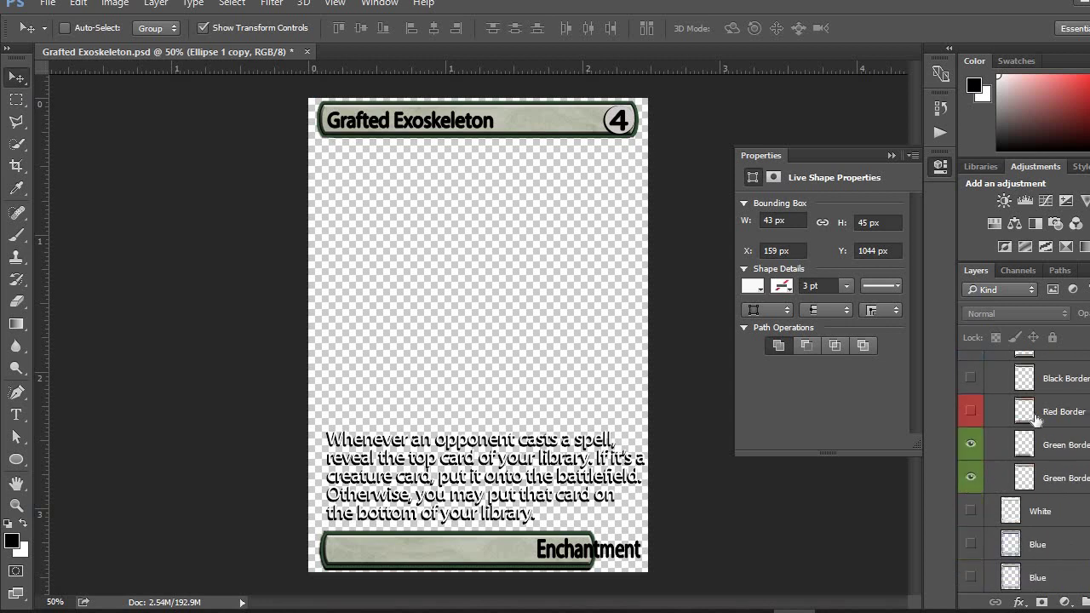
Move the Green Border Lower bar right and narrow it to 43.21% width around Enchantment.
click(1041, 412)
key(alt+bracketright)
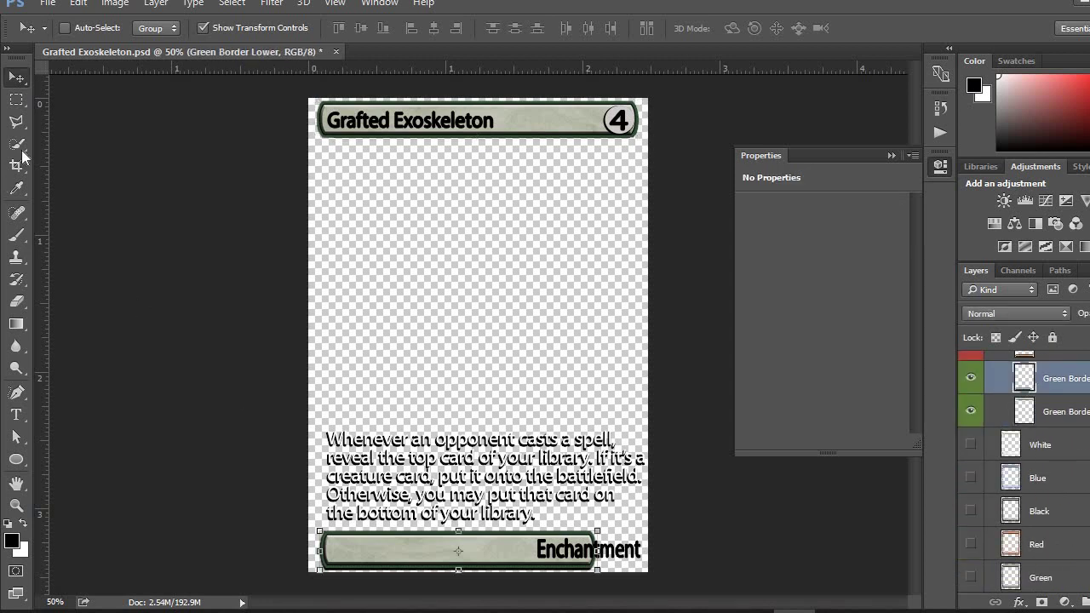
drag(380, 556, 530, 551)
key(ctrl+t)
click(17, 100)
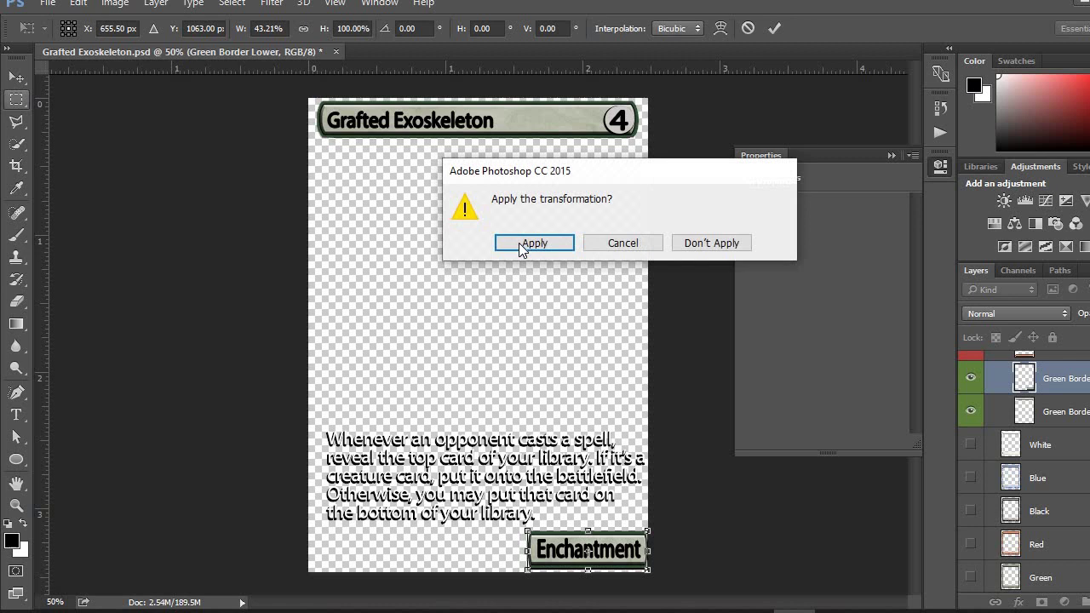
key(Return)
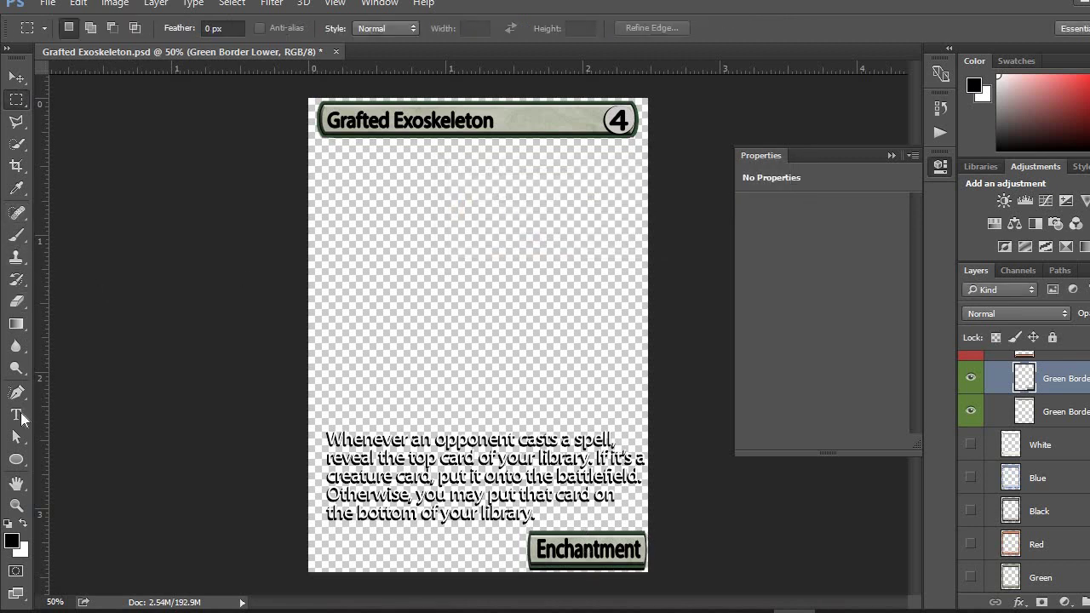
Resize the rules text box: lower its top and widen it to the left.
click(16, 415)
click(383, 477)
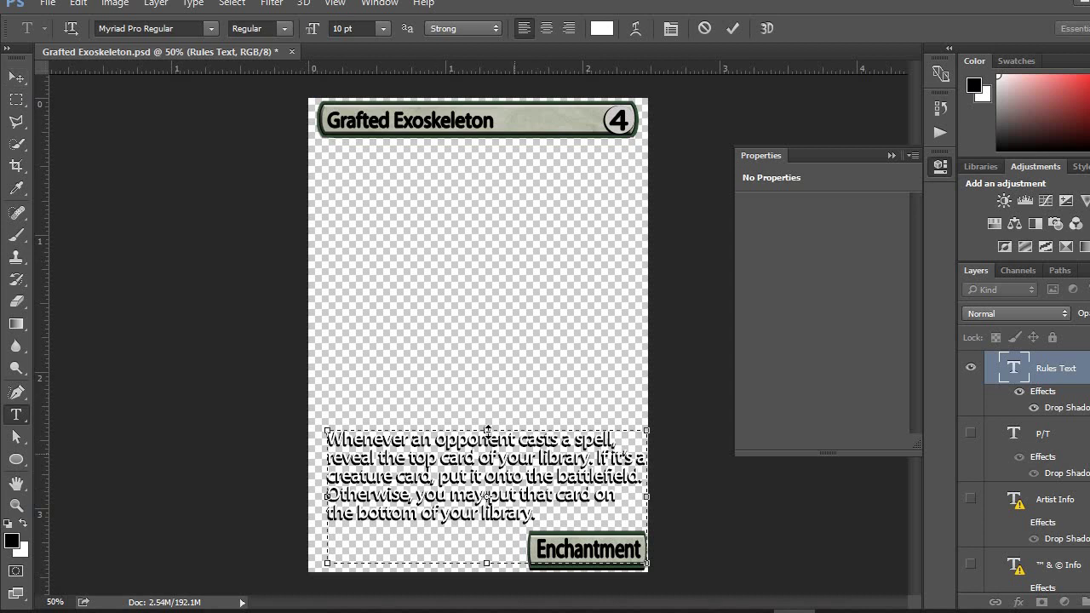
mouse_move(490, 454)
mouse_down()
mouse_move(490, 416)
mouse_move(490, 464)
mouse_move(490, 449)
mouse_up()
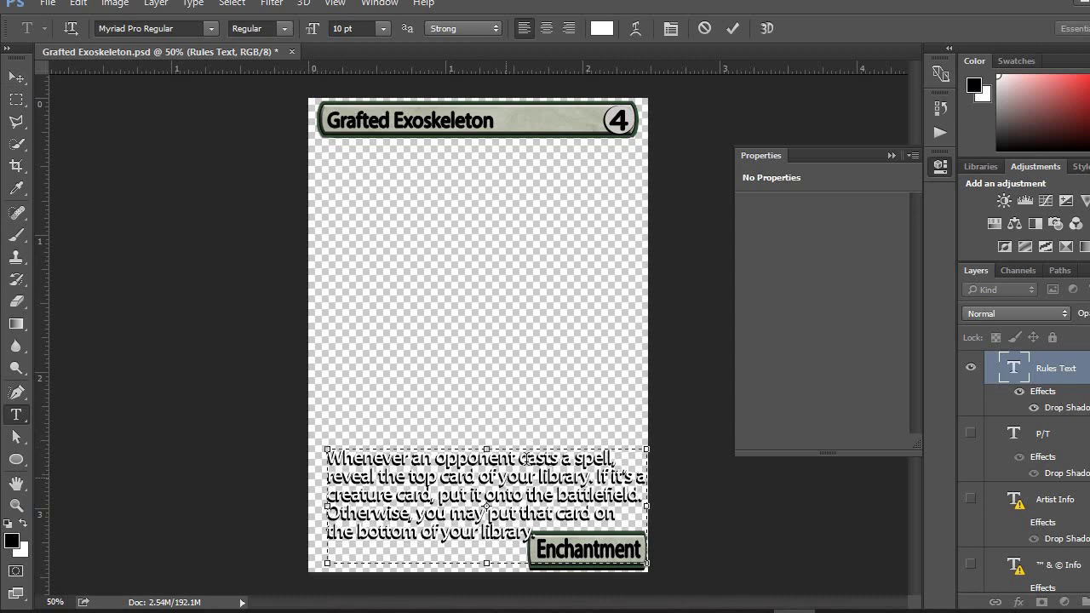
drag(645, 508, 640, 505)
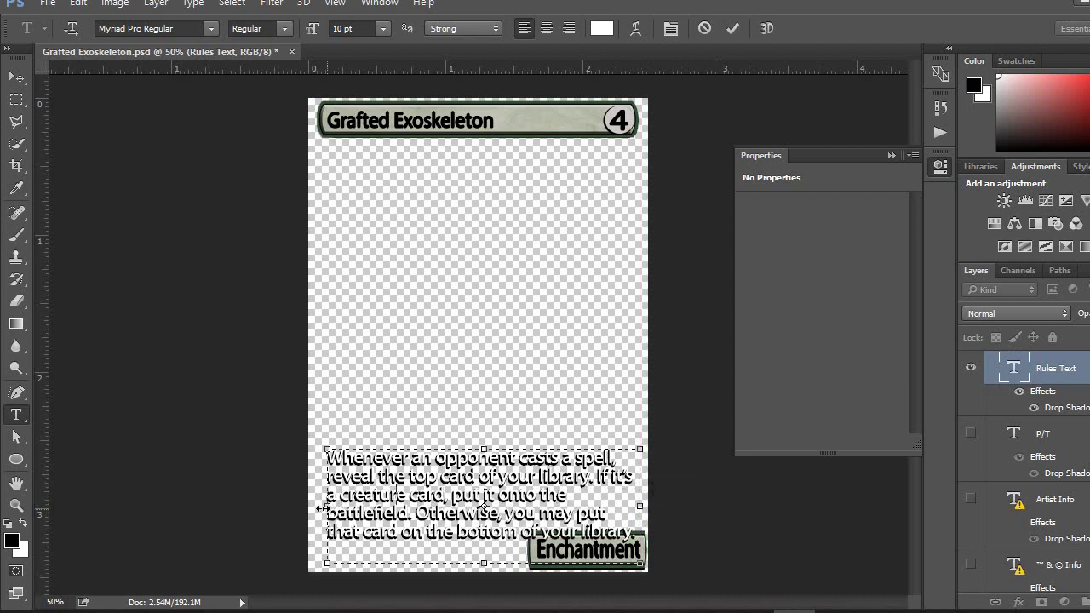
drag(323, 508, 316, 508)
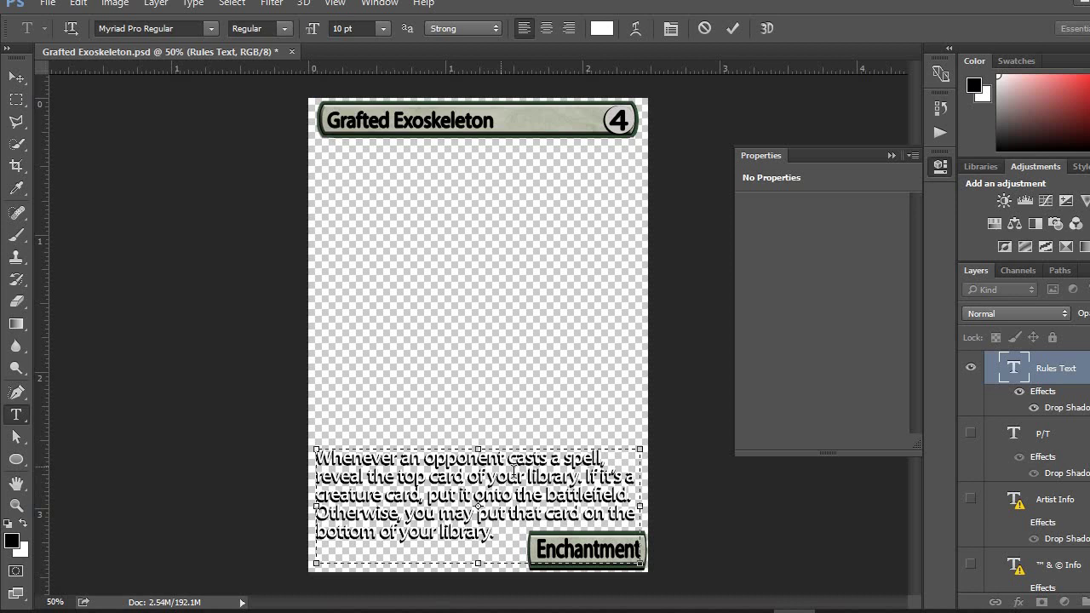
Nudge the rules text block one step down and right.
click(19, 78)
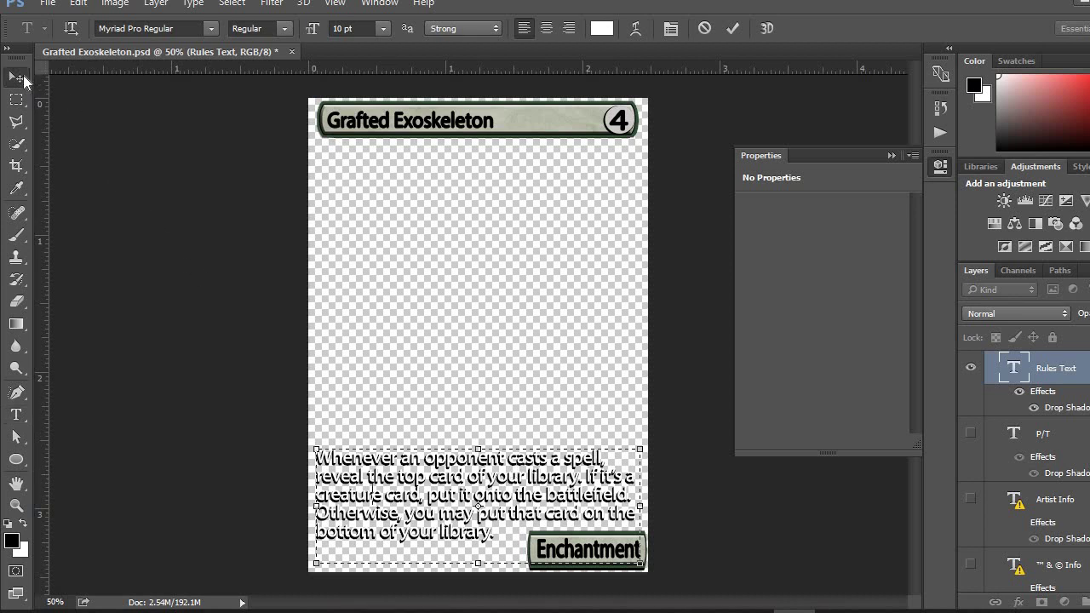
key(Down)
key(Down)
key(Down)
key(Down)
key(Down)
key(Down)
key(Down)
key(Down)
key(Down)
key(Down)
key(Down)
key(Down)
key(Down)
key(Down)
key(Down)
key(Down)
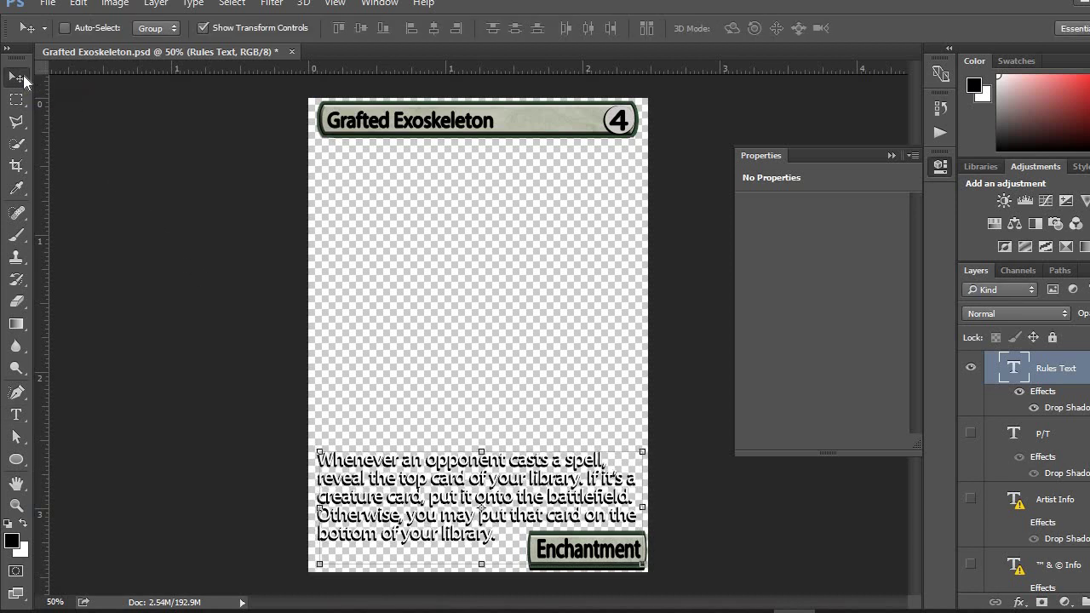
key(Right)
key(Right)
key(Right)
key(Right)
key(Right)
key(Right)
key(Right)
key(Right)
click(16, 100)
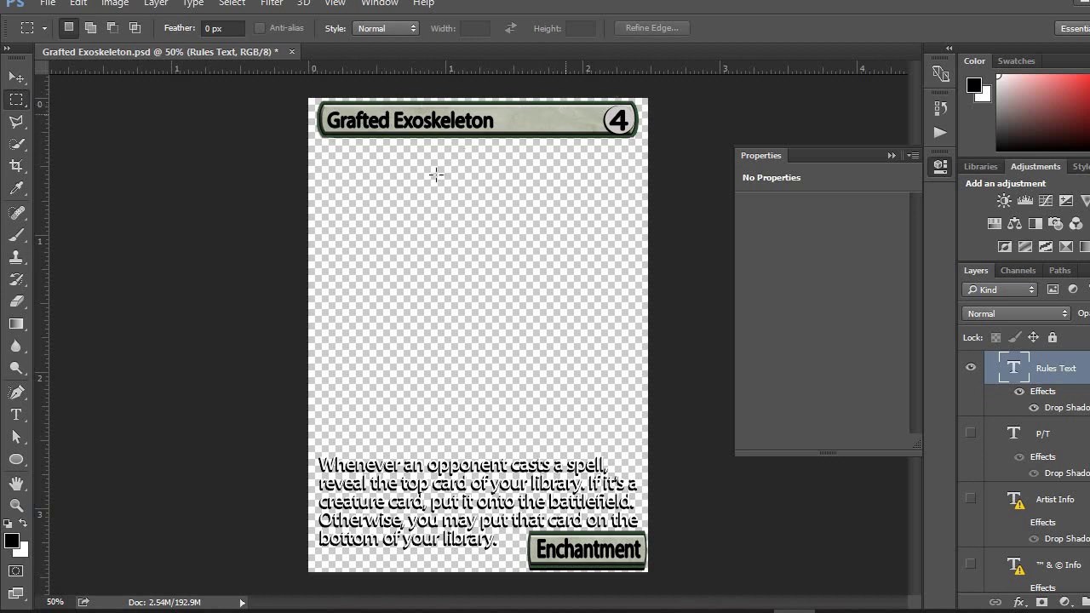
Copy the card name Lurking Predators from the Scryfall page.
key(alt+Tab)
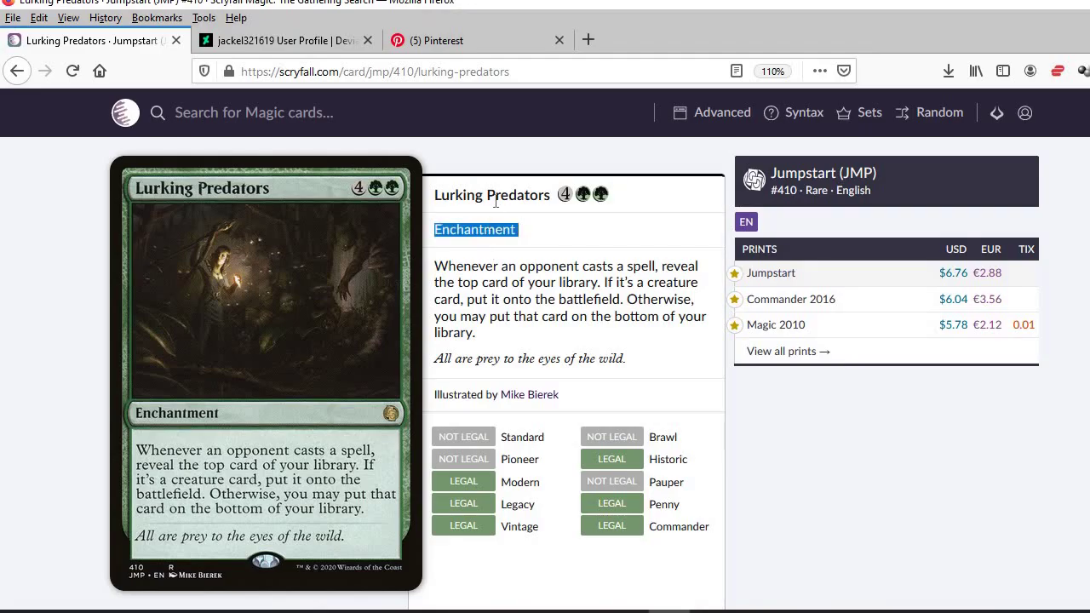
triple_click(500, 195)
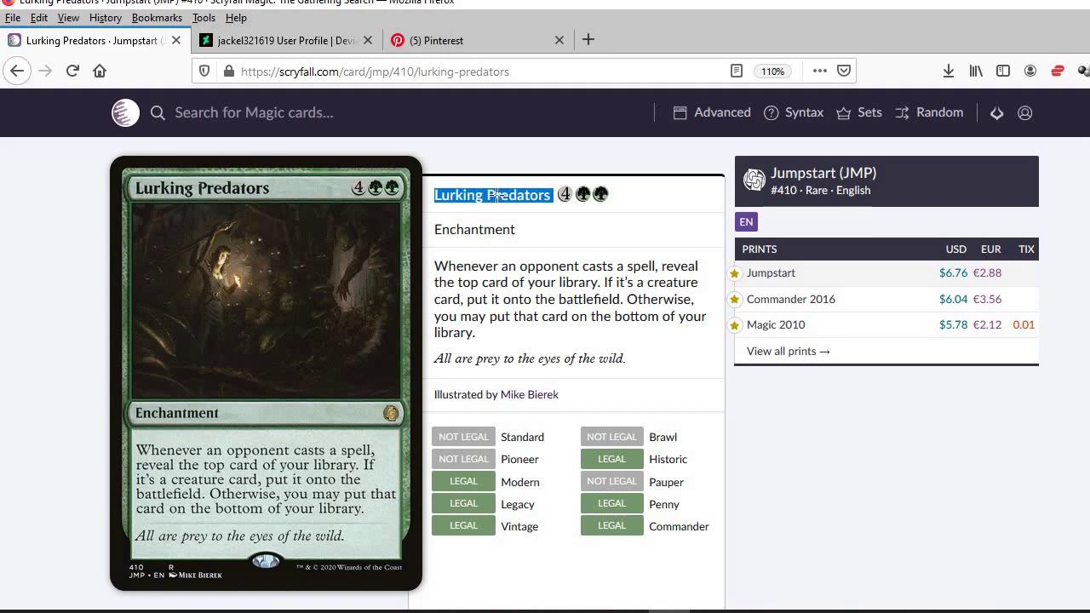
key(alt+Tab)
Replace the title Grafted Exoskeleton with Lurking Predators, deleting the trailing {4}.
key(t)
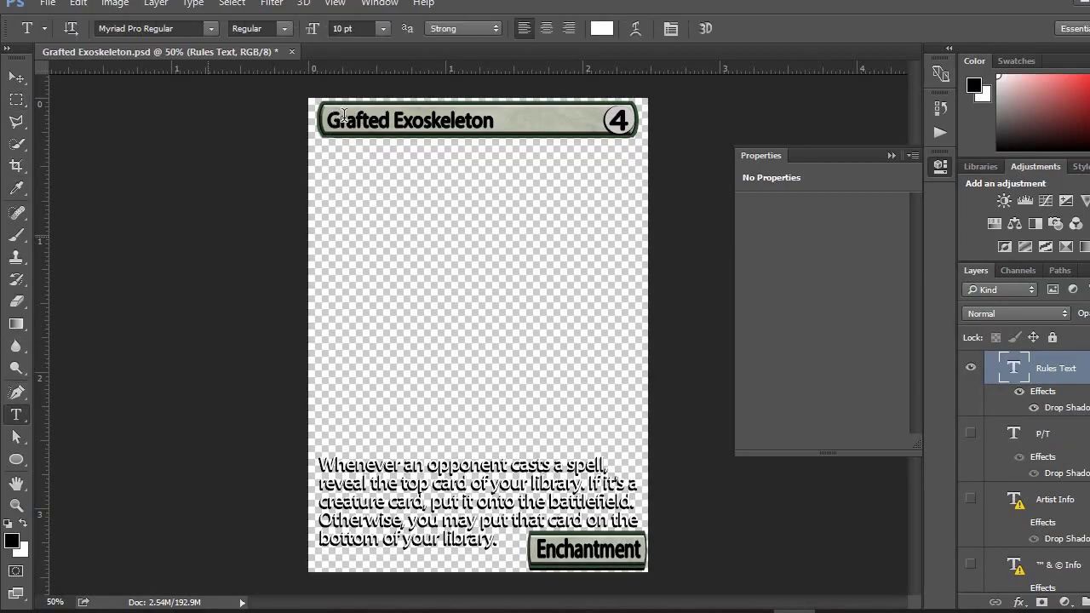
triple_click(343, 117)
text(Lurking Predators {4})
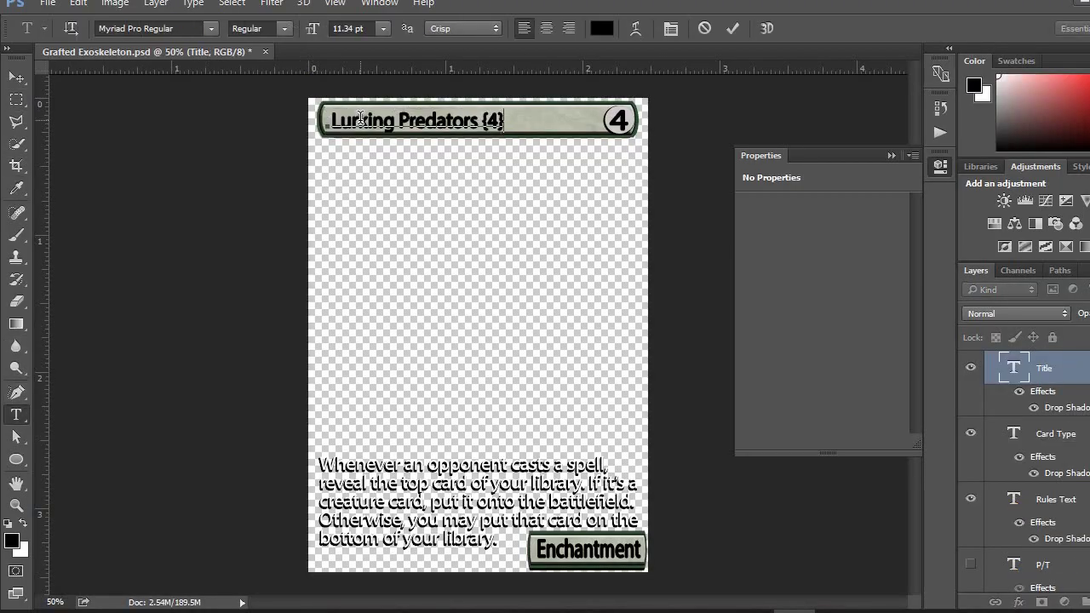
key(BackSpace)
key(BackSpace)
key(BackSpace)
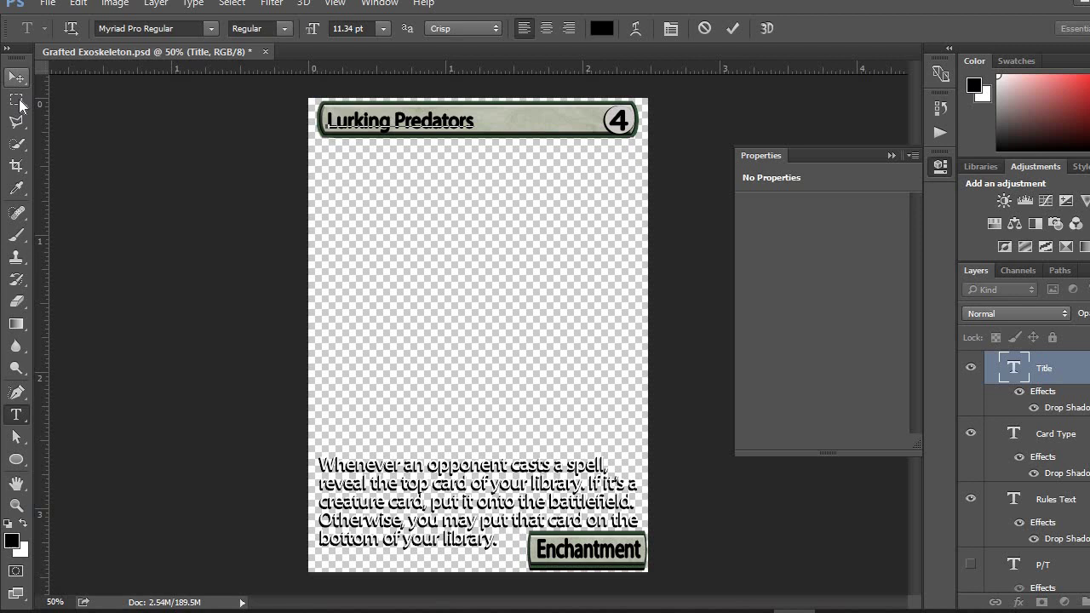
click(17, 100)
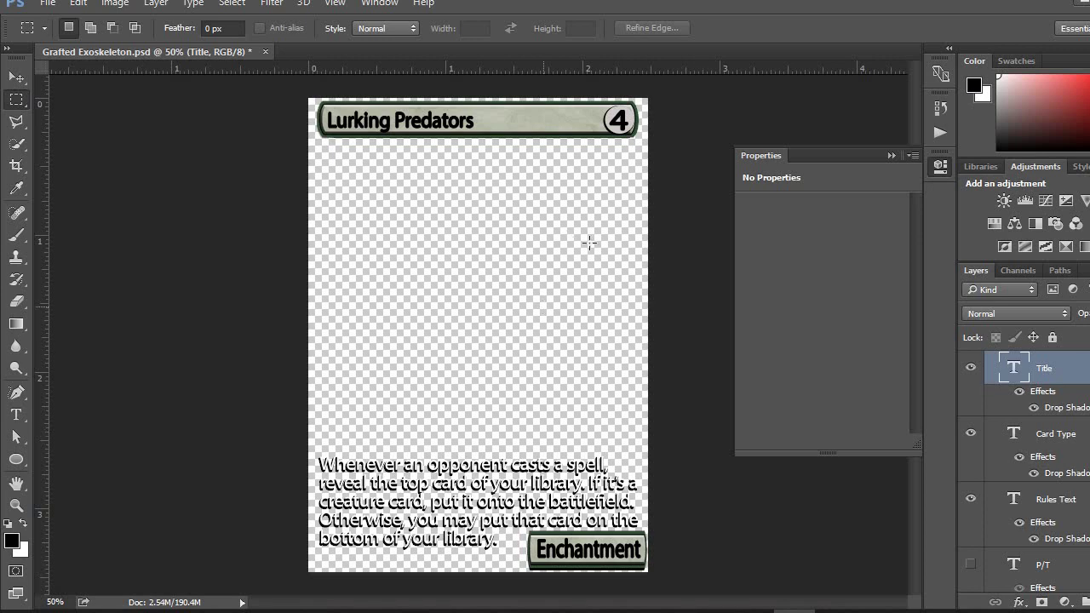
key(alt+Tab)
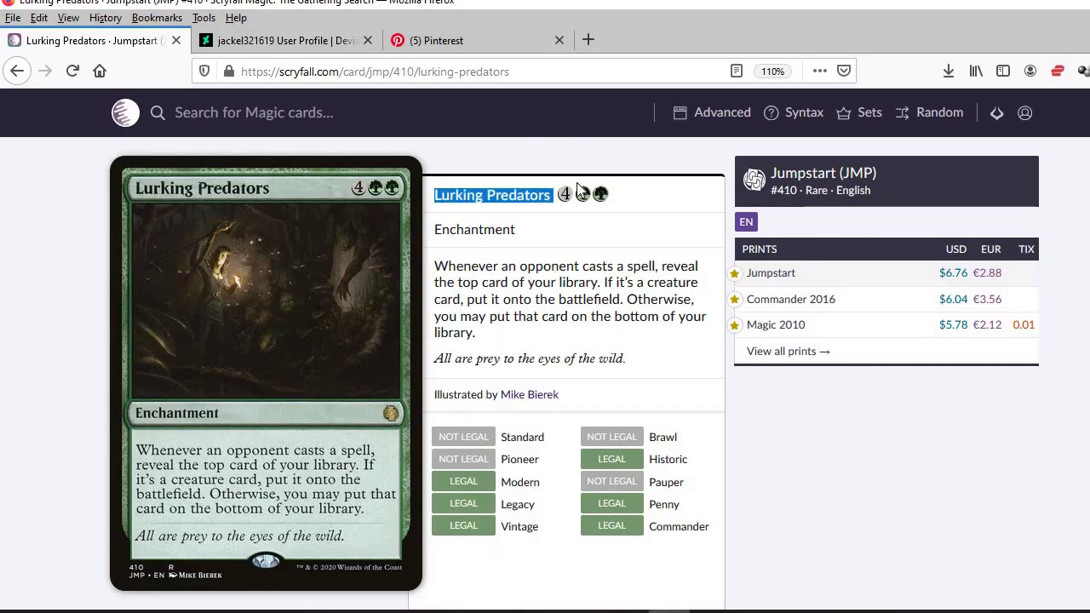
key(alt+Tab)
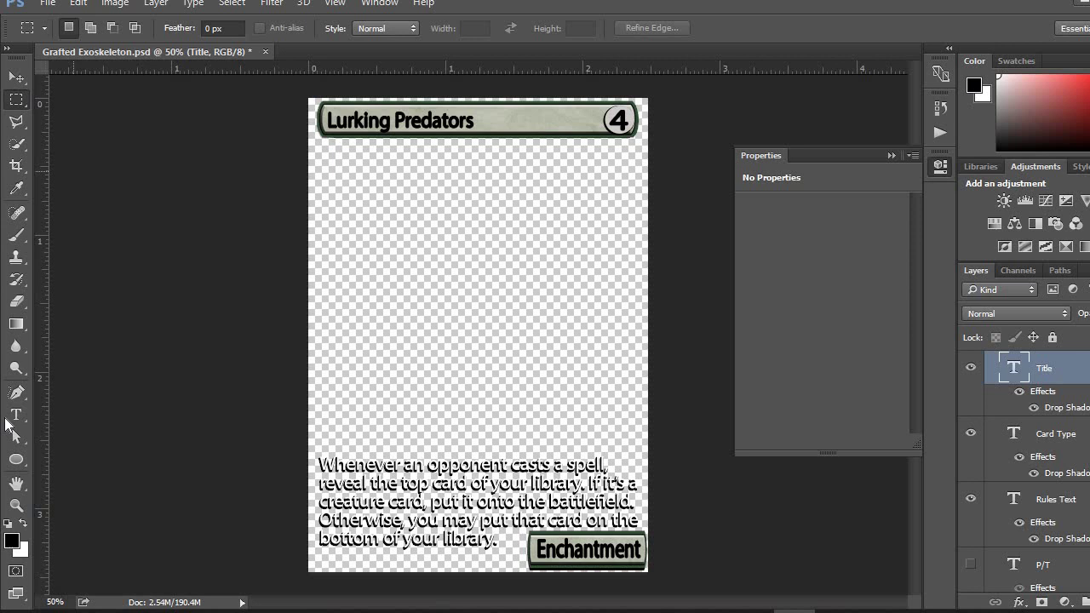
Select the 4 text and its ellipse and move them left along the title bar.
click(16, 414)
click(15, 437)
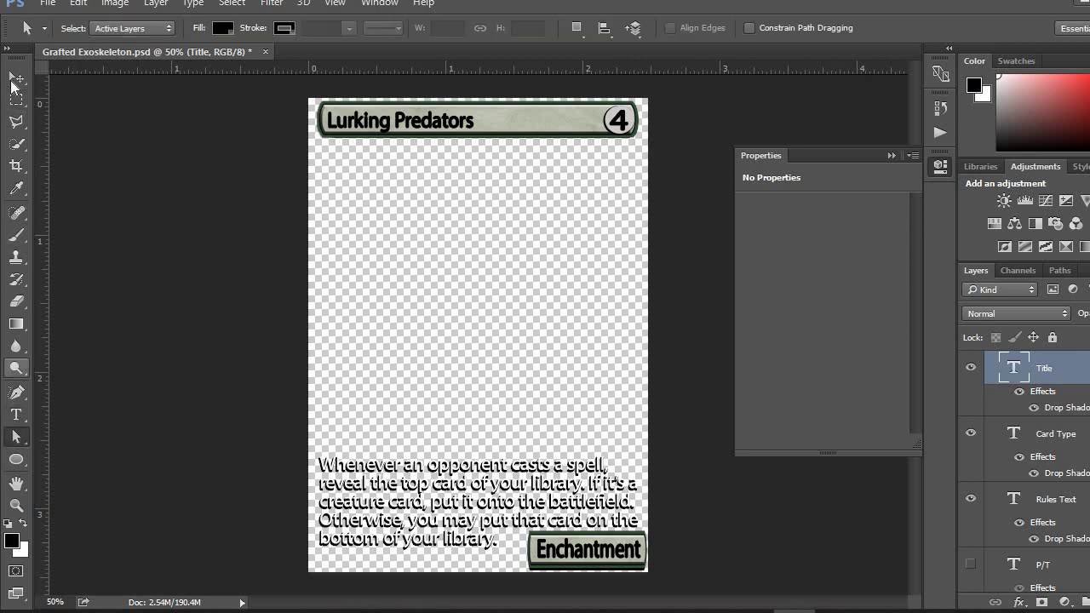
click(15, 77)
scroll(1046, 460, down, 10)
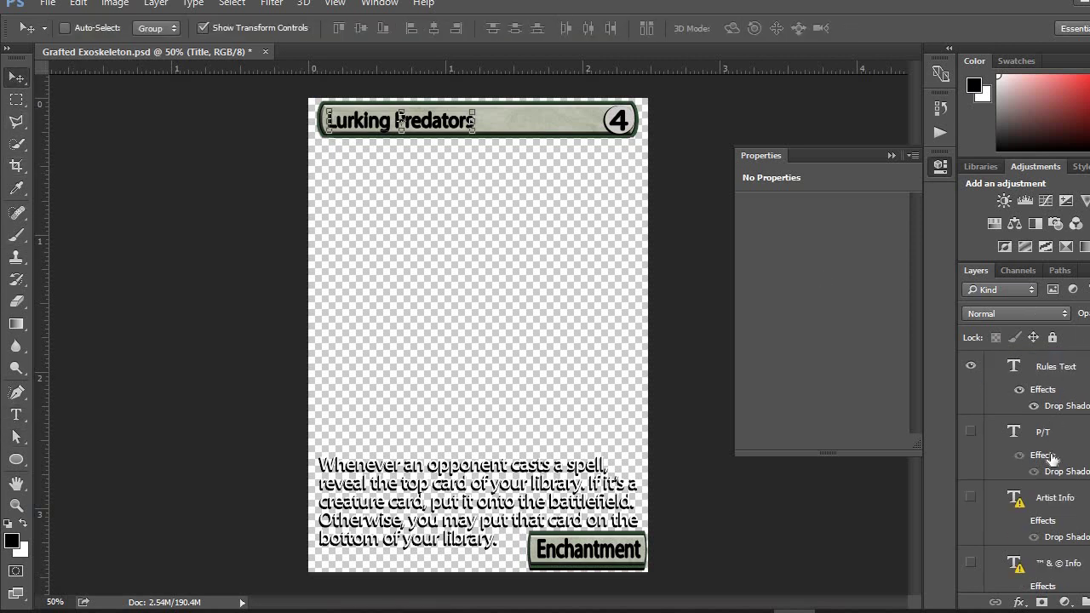
scroll(1056, 452, down, 5)
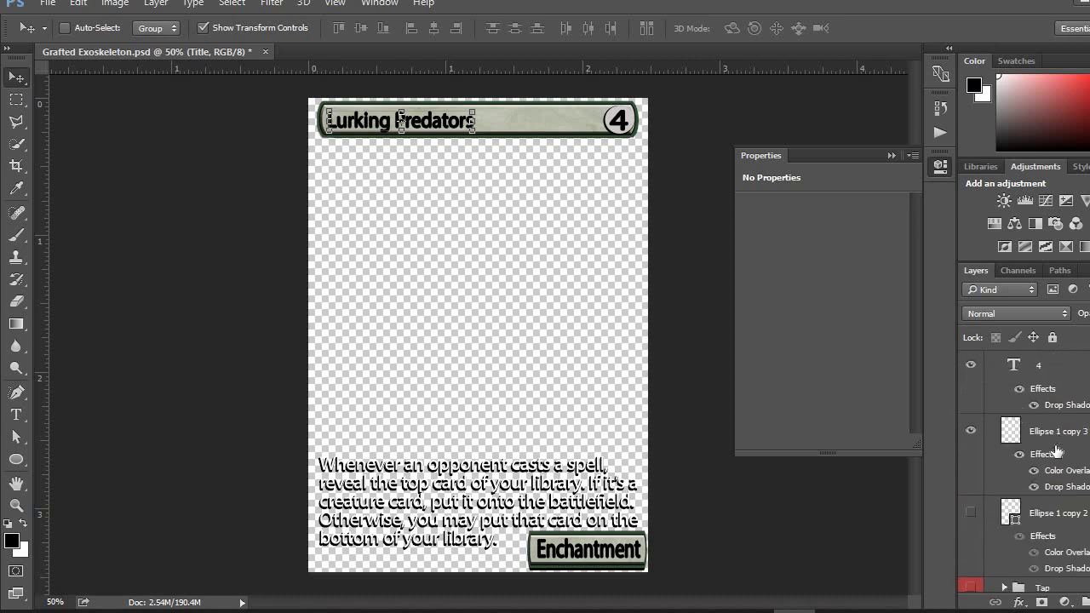
scroll(1054, 439, up, 2)
click(1054, 436)
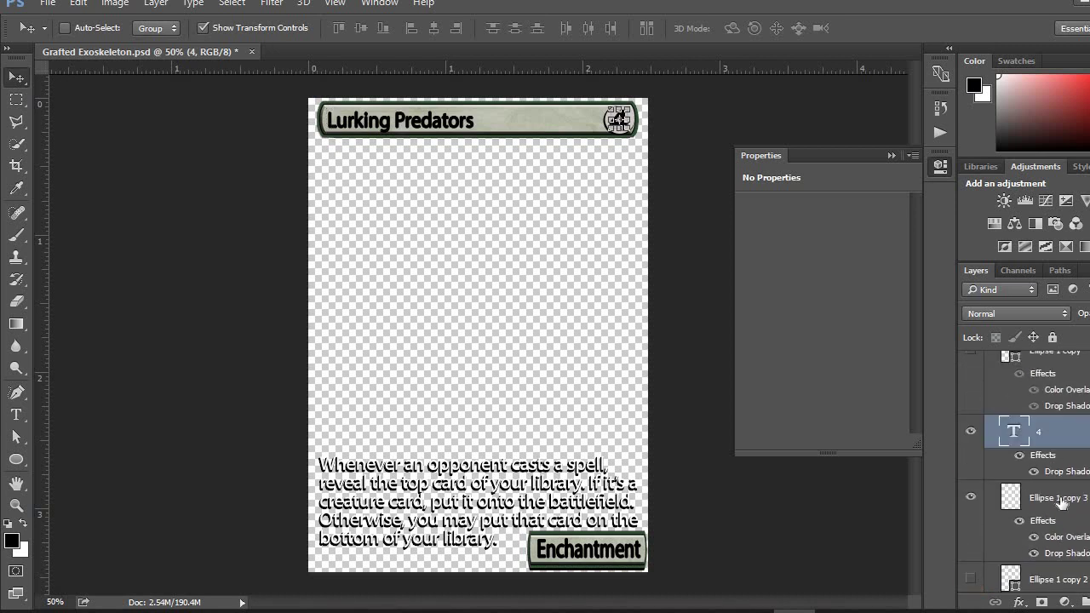
ctrl+click(1060, 501)
scroll(647, 149, up, 4)
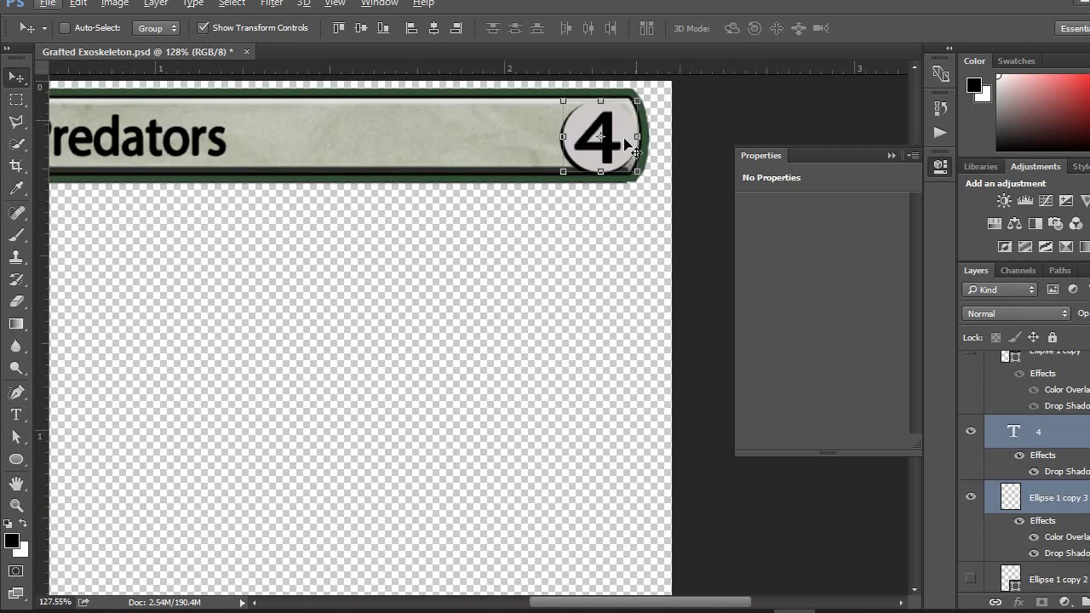
drag(630, 145, 392, 147)
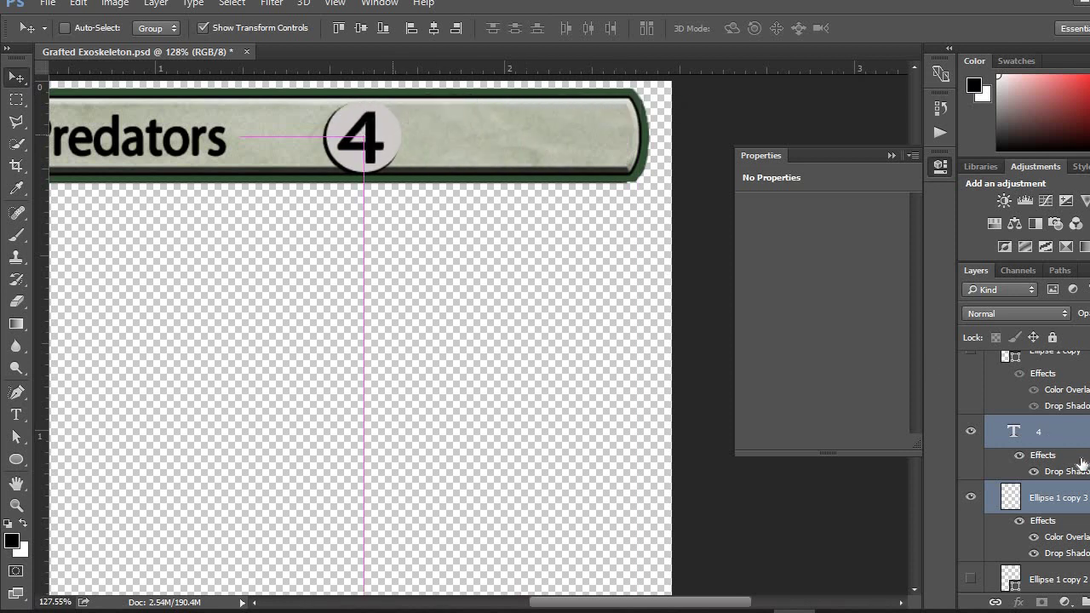
Show both Green 2nd Right tree mana symbol layers.
scroll(1025, 383, down, 5)
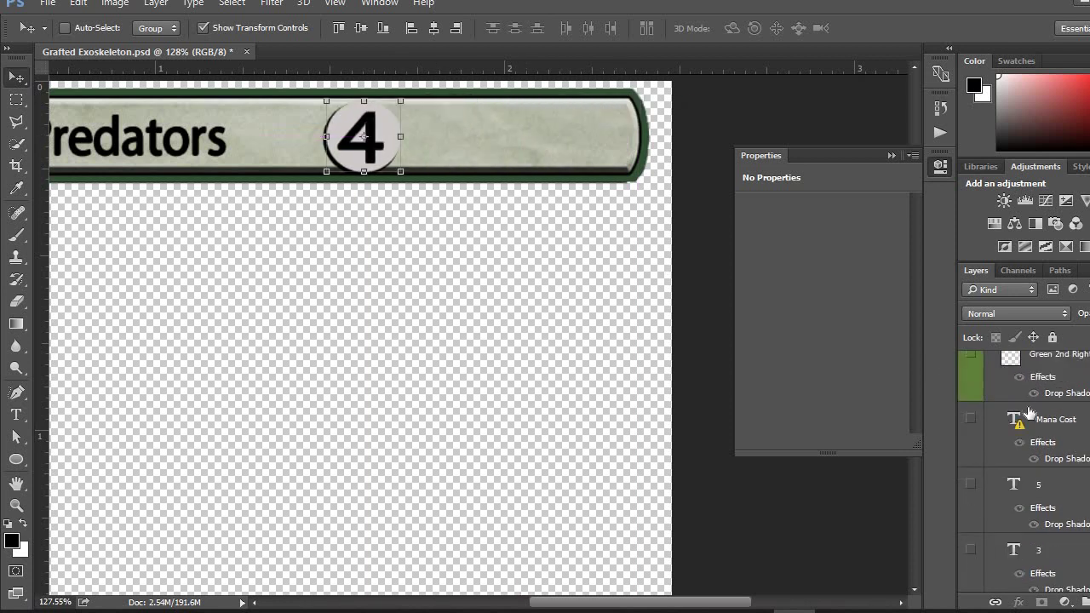
click(972, 489)
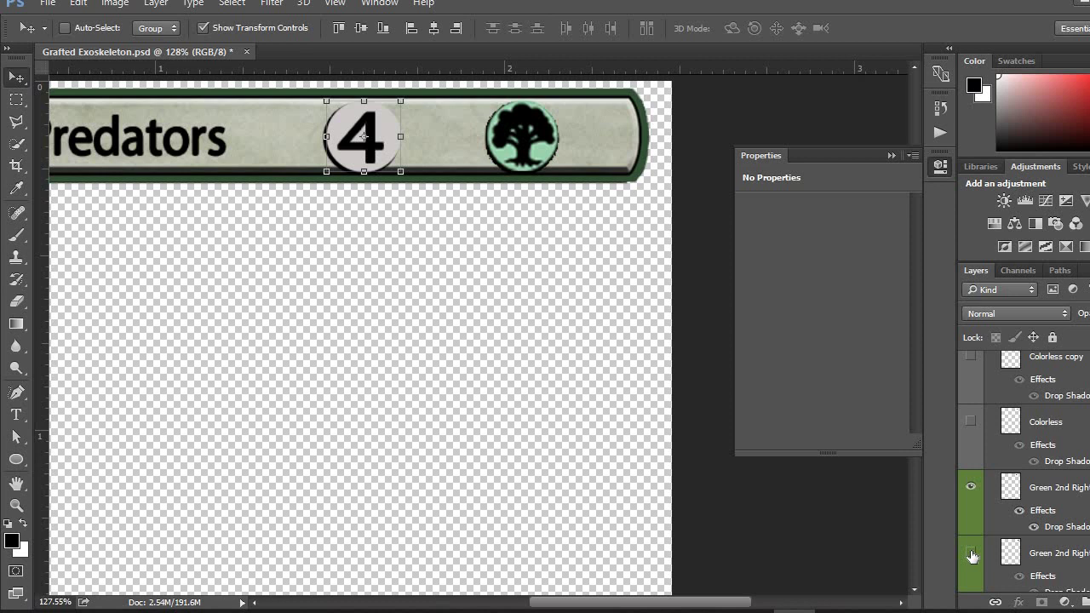
click(972, 554)
click(16, 99)
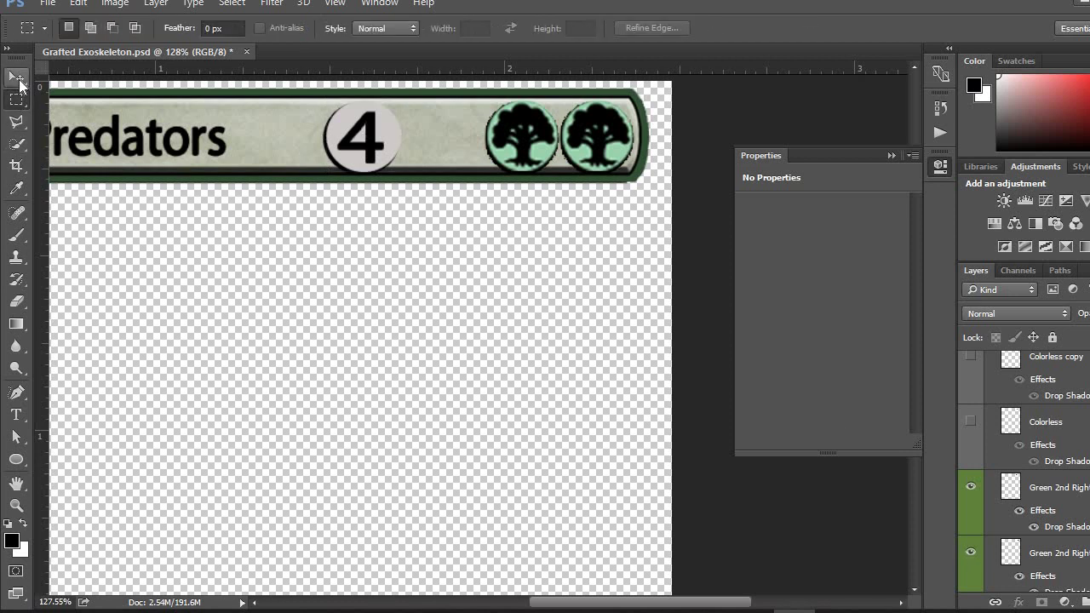
Place the 4 circle directly beside the two tree symbols.
click(16, 77)
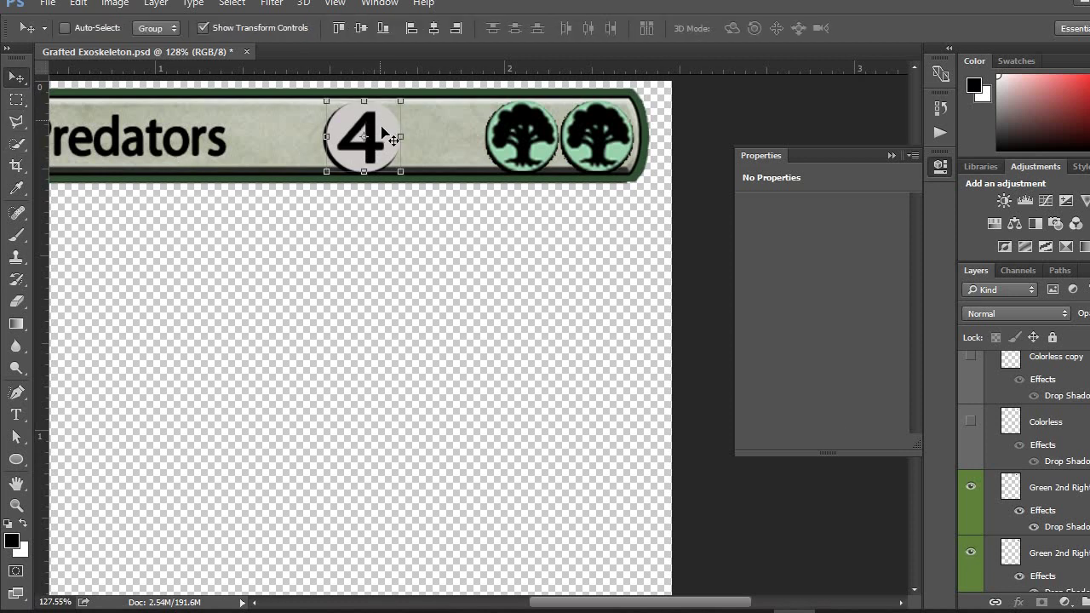
drag(383, 134, 467, 145)
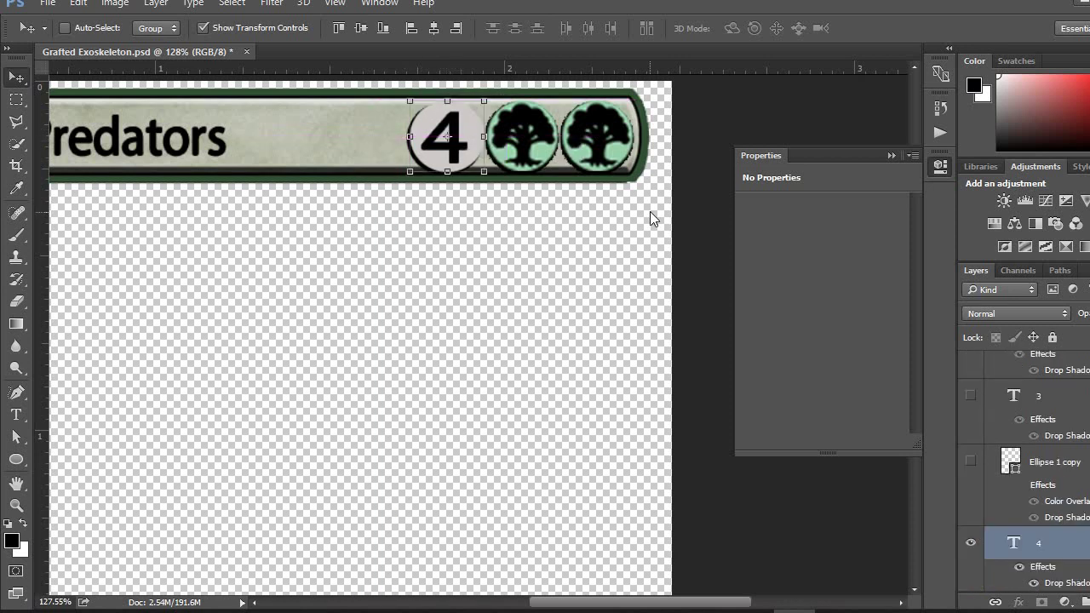
key(Left)
key(Left)
key(m)
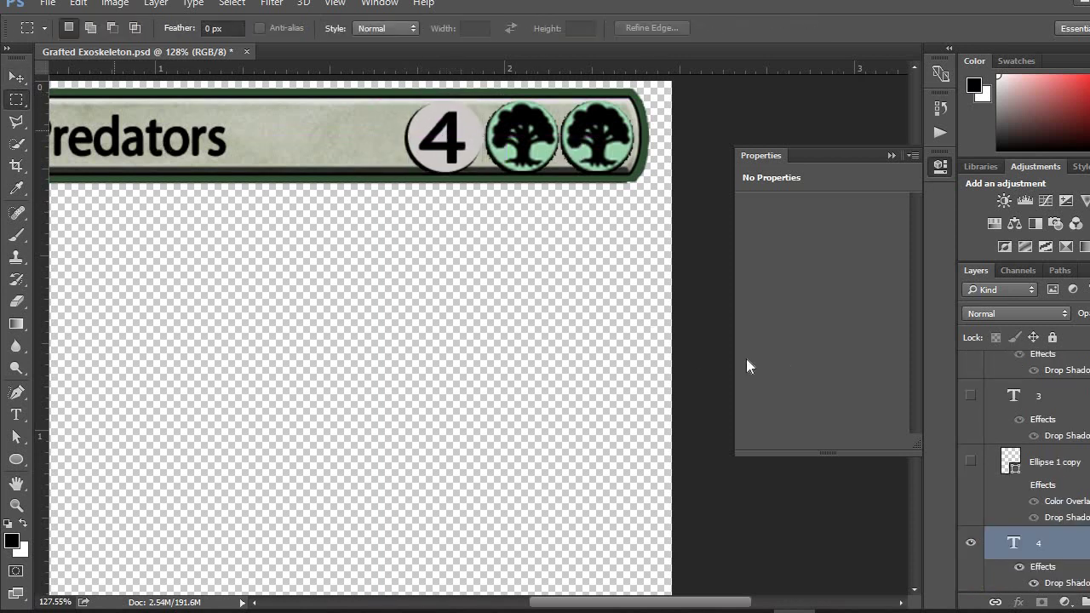
scroll(694, 301, down, 2)
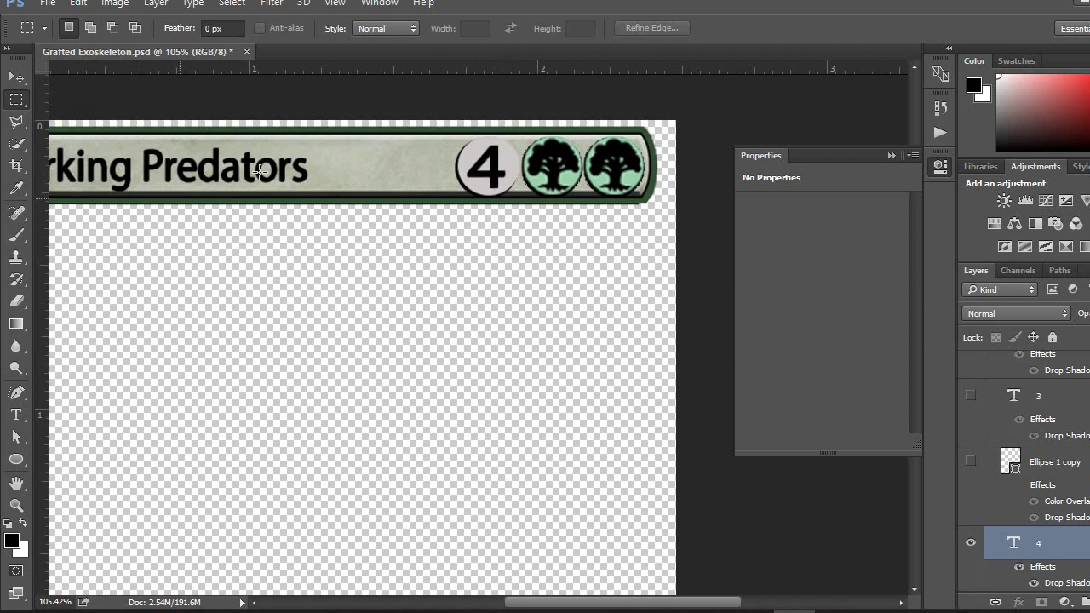
scroll(1010, 461, down, 10)
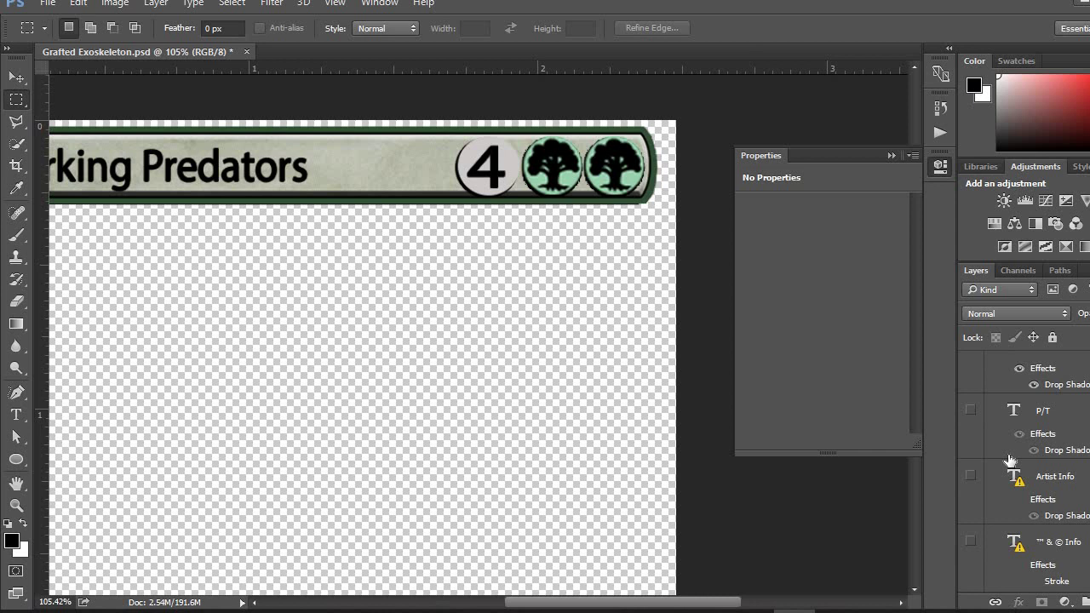
Select the Green Border Lower and Upper layers to check both green bars.
scroll(1012, 468, down, 5)
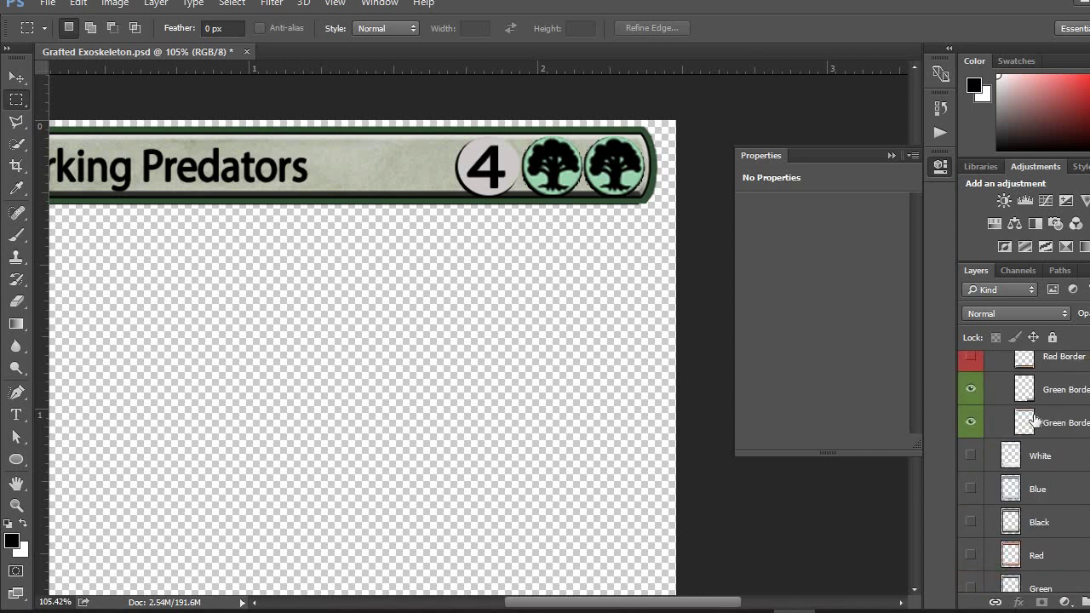
click(1043, 397)
click(18, 82)
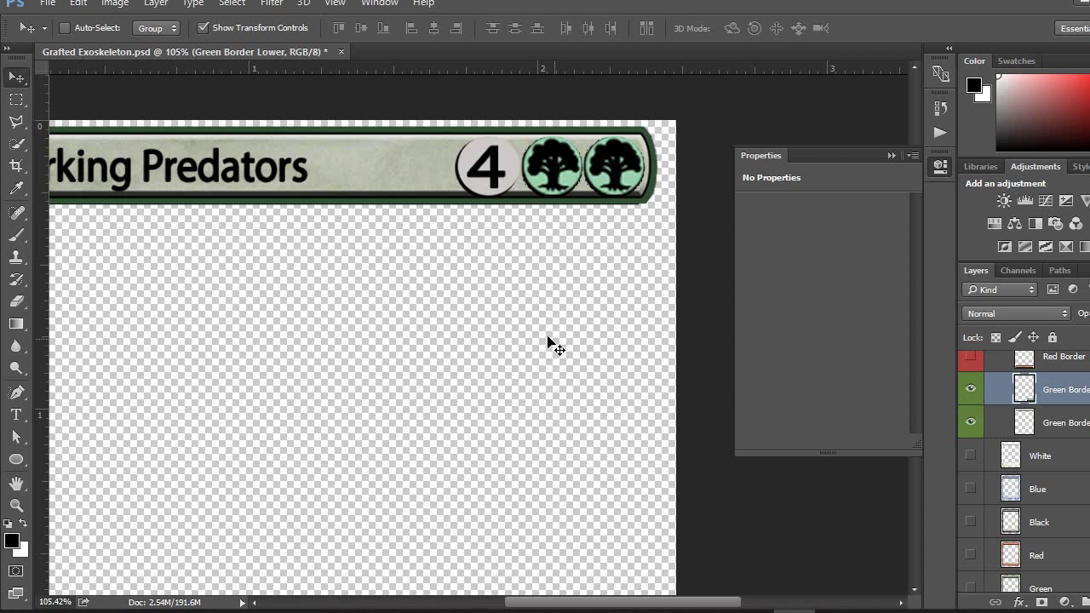
click(1059, 426)
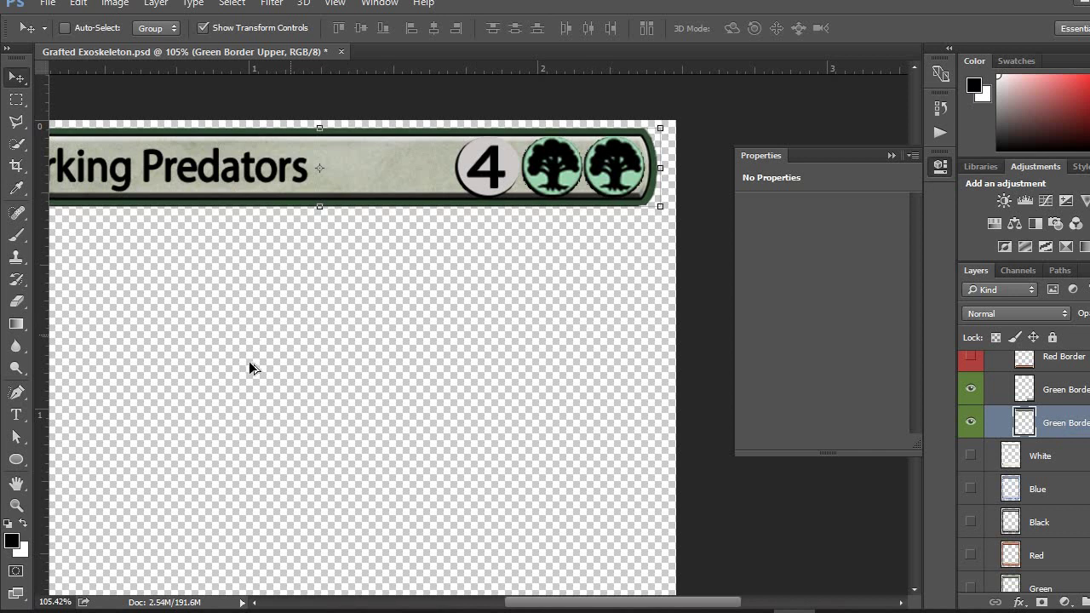
scroll(255, 383, down, 4)
scroll(477, 428, down, 5)
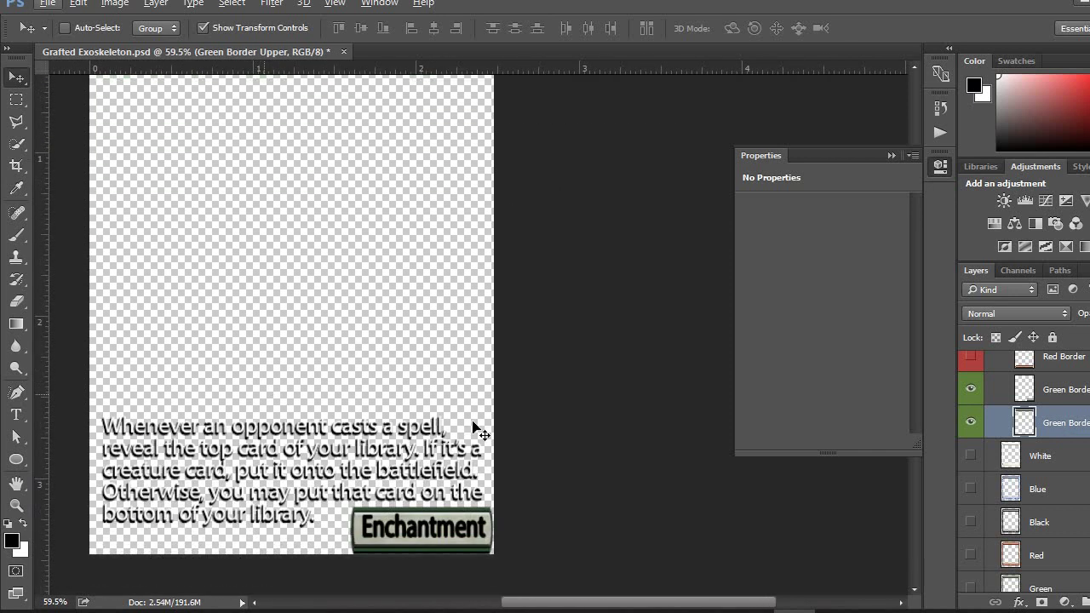
click(1061, 396)
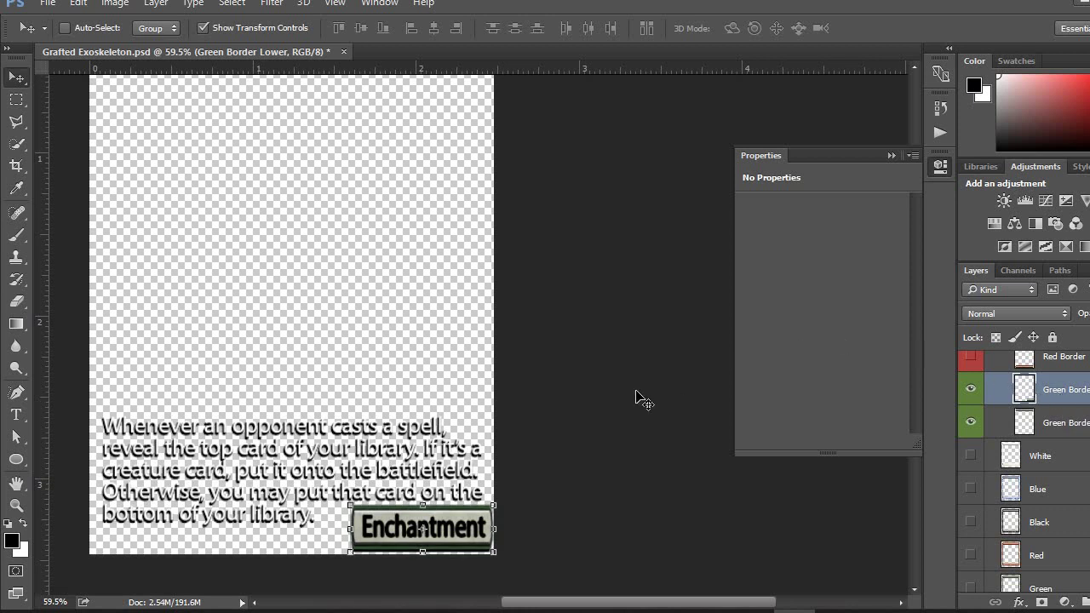
Return to the Scryfall Lurking Predators page and clear its text highlight.
scroll(428, 329, up, 5)
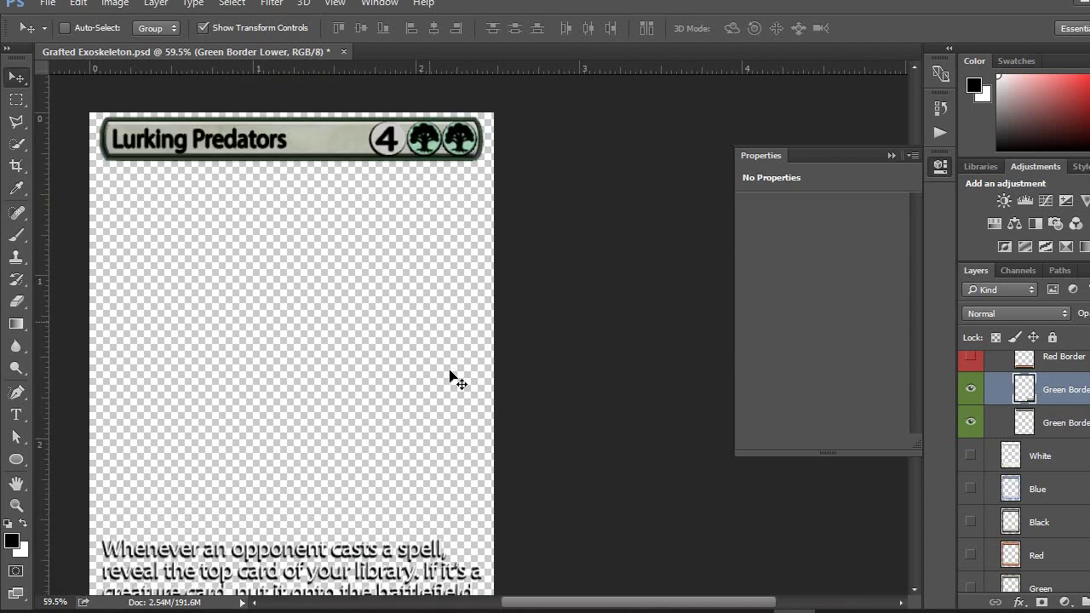
scroll(450, 375, down, 2)
scroll(449, 375, right, 1)
scroll(450, 376, left, 6)
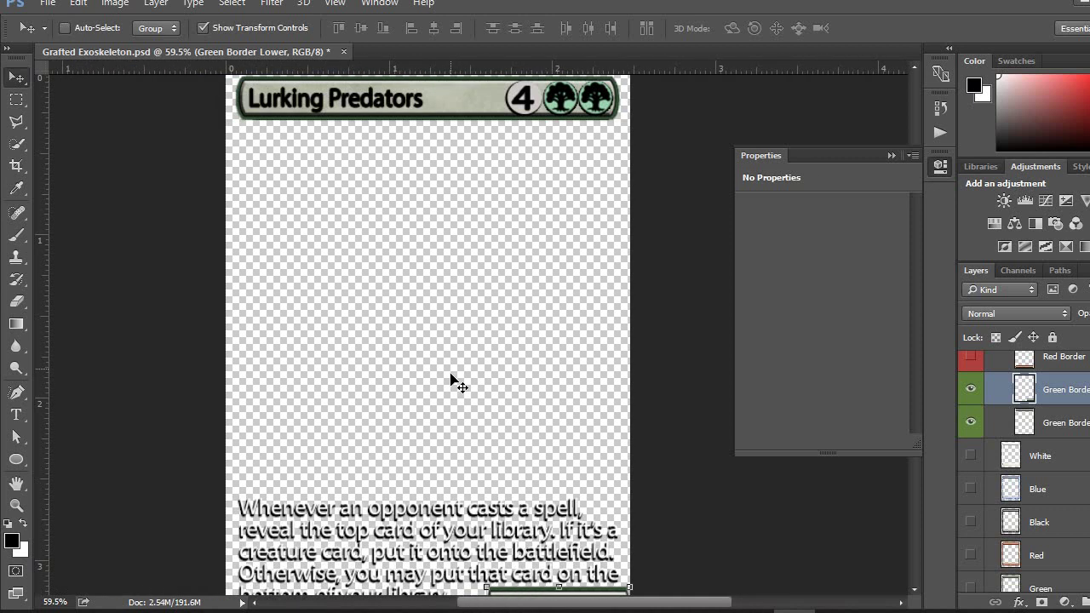
scroll(451, 380, down, 3)
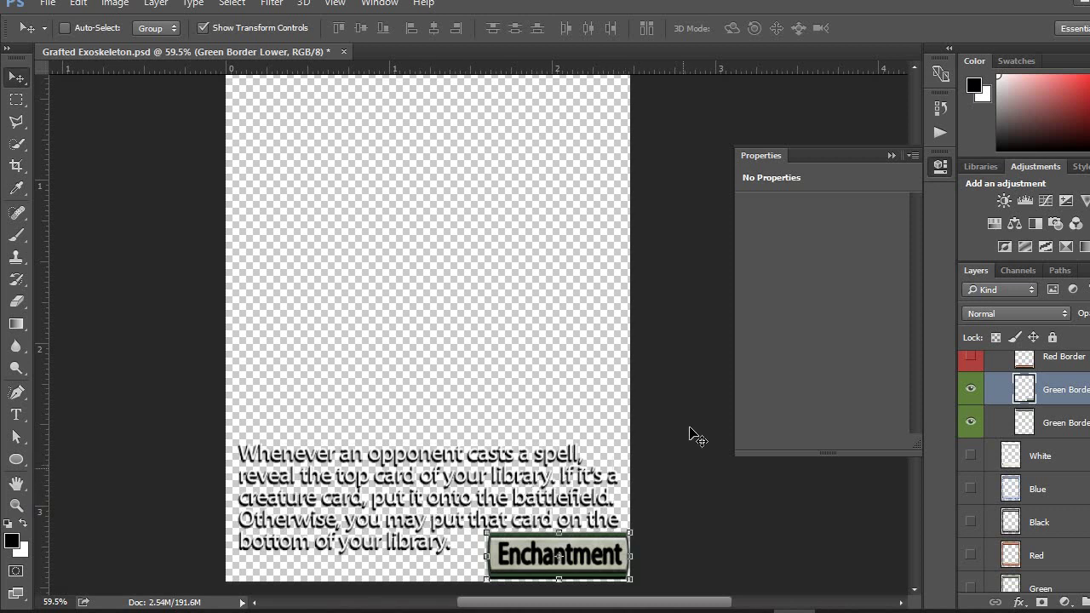
scroll(693, 438, up, 3)
scroll(690, 438, down, 1)
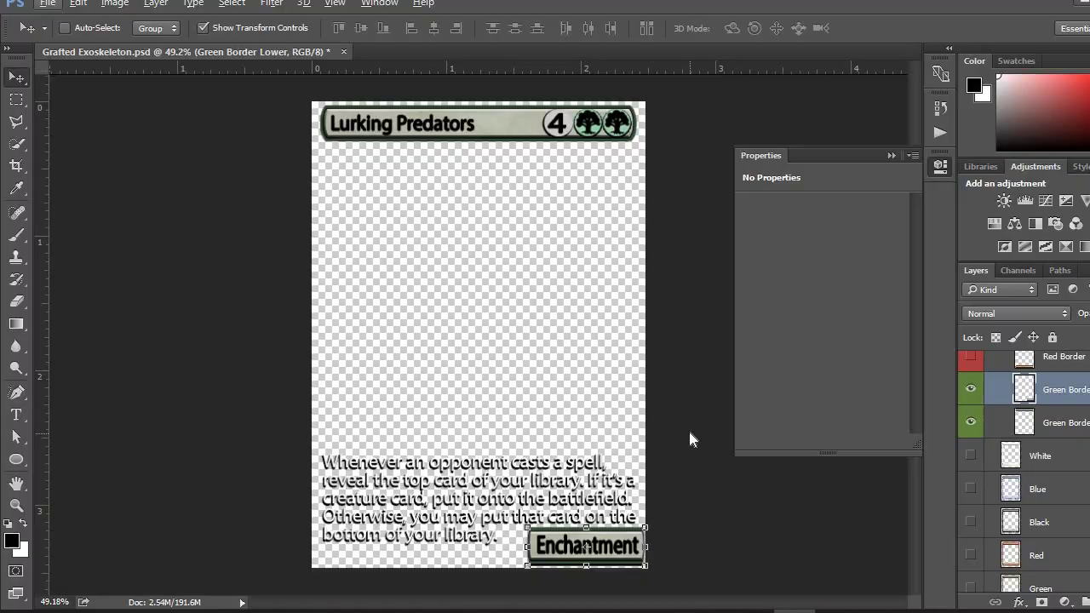
key(alt+Tab)
click(266, 352)
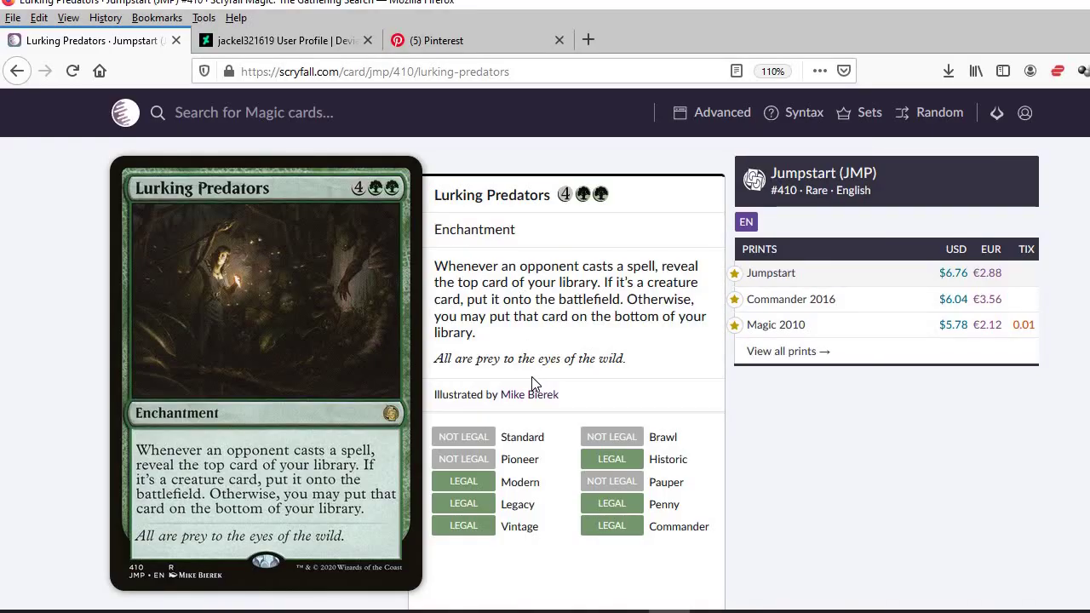
Drop the armoured predator image onto the card and scale it to about 33.35% to fill the card.
key(alt+Tab)
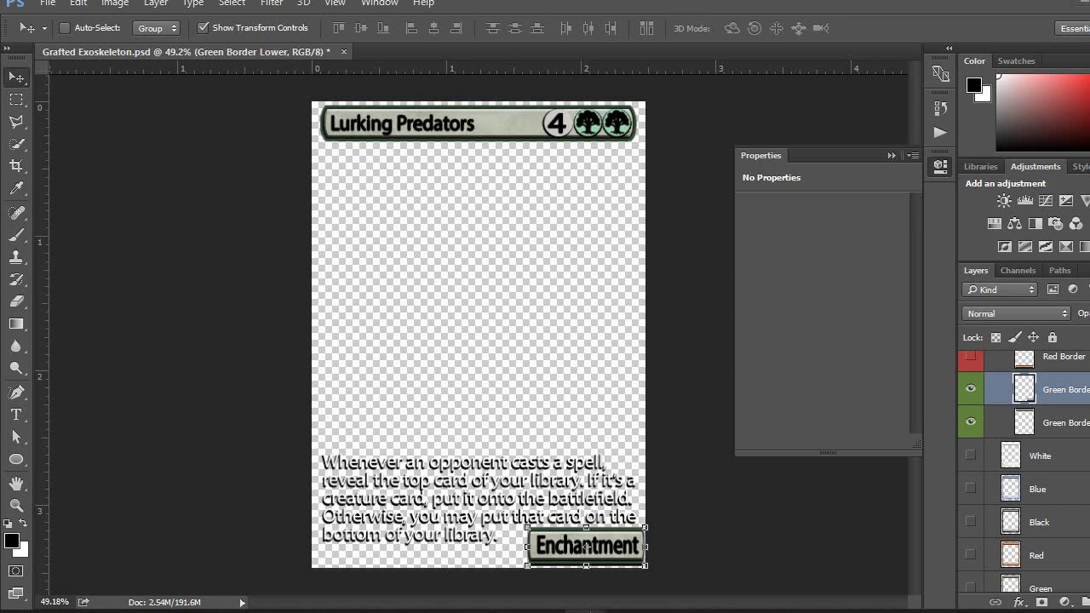
mouse_move(585, 610)
click(673, 545)
drag(843, 272, 431, 280)
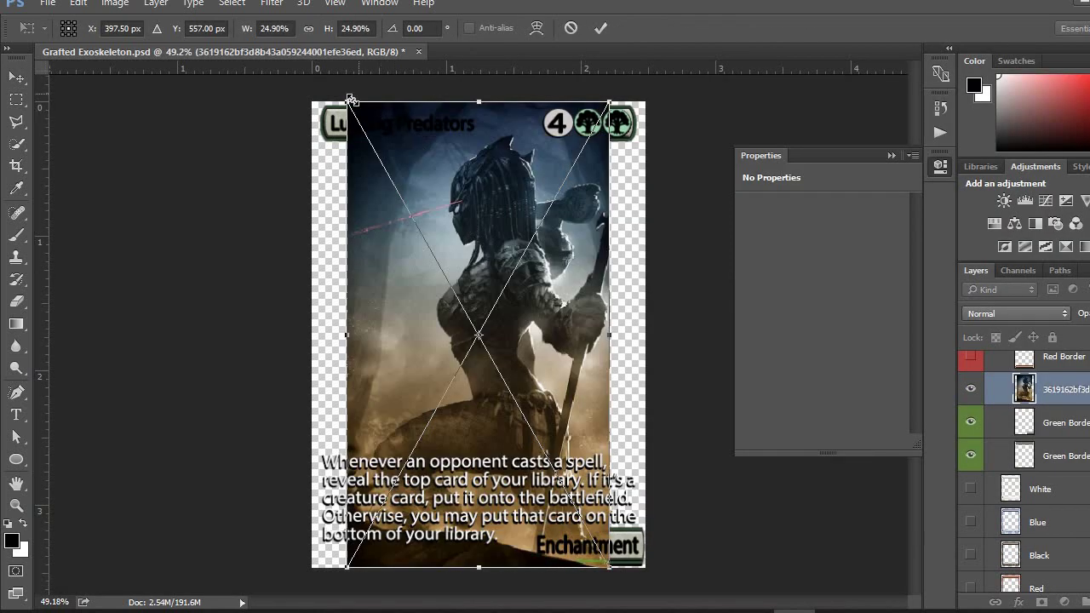
drag(321, 75, 272, 48)
drag(609, 567, 645, 612)
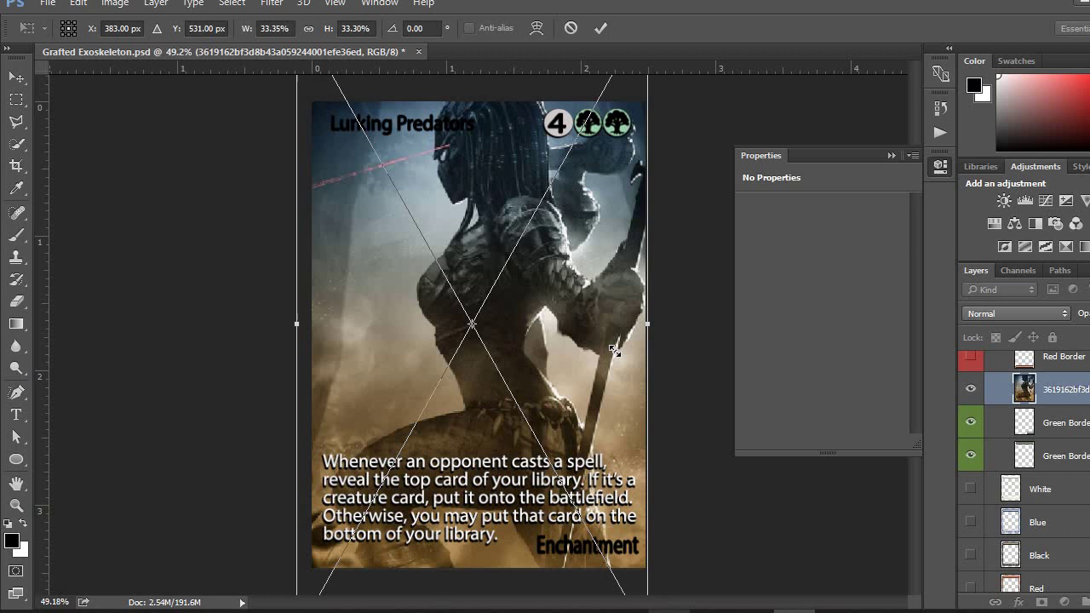
drag(612, 358, 616, 396)
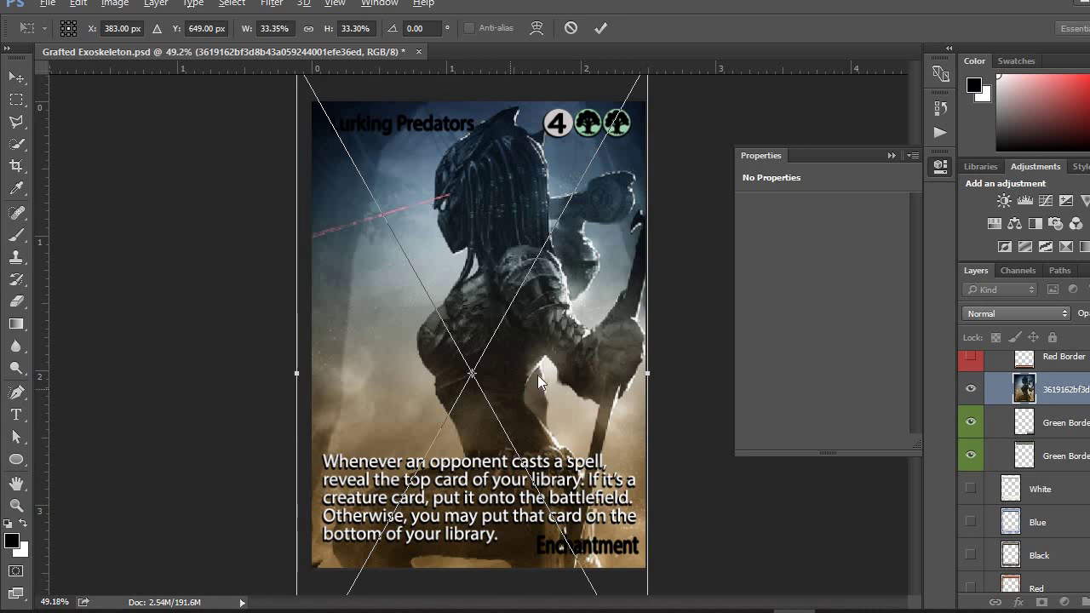
click(16, 77)
click(536, 241)
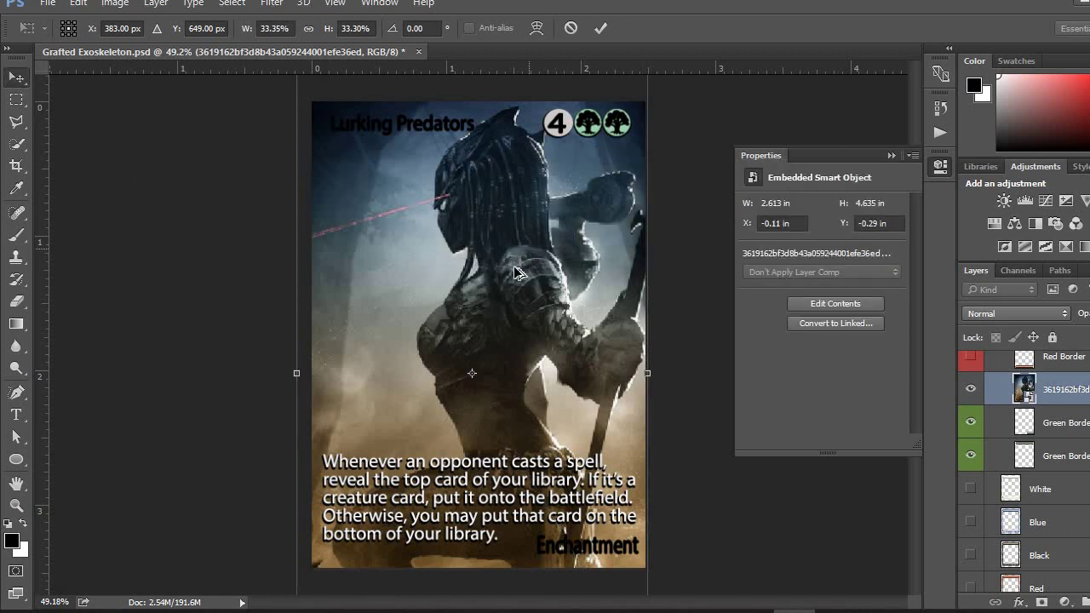
Shrink the predator artwork slightly from its top corners.
key(ctrl+minus)
key(alt)
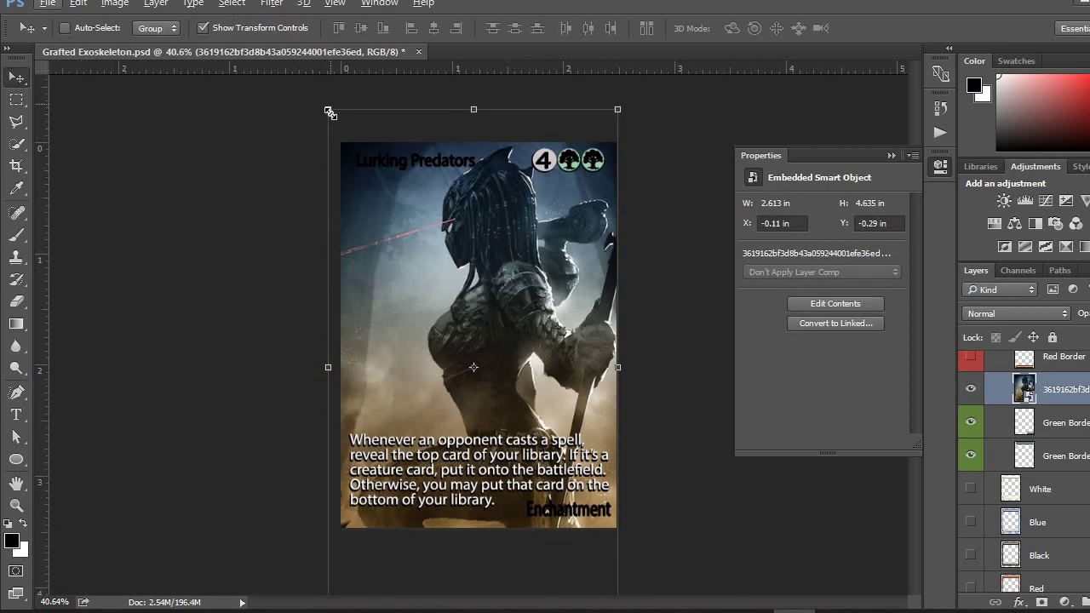
drag(328, 110, 341, 131)
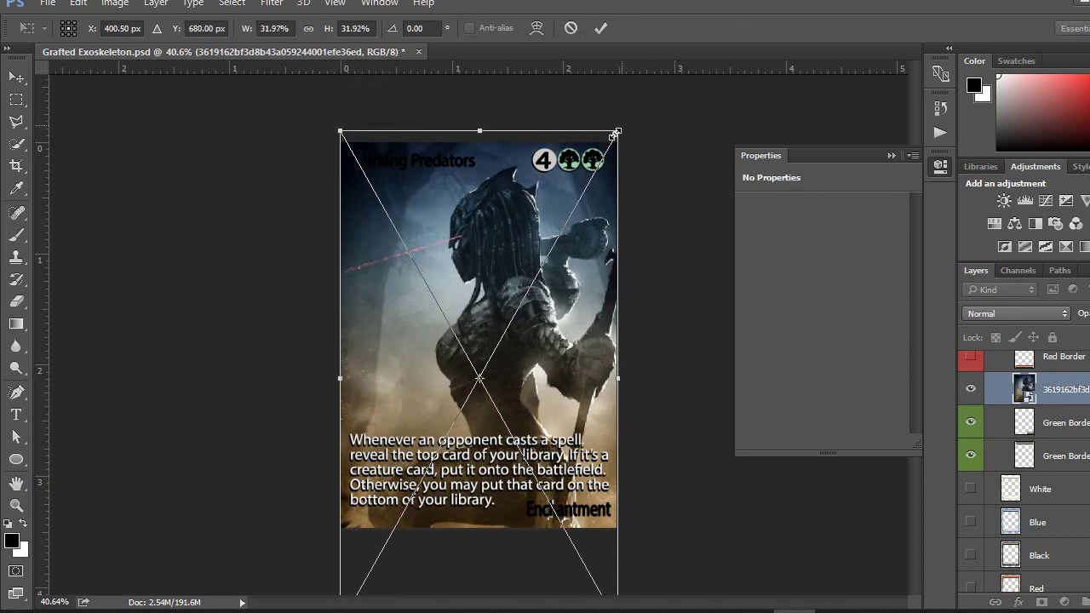
drag(613, 134, 616, 136)
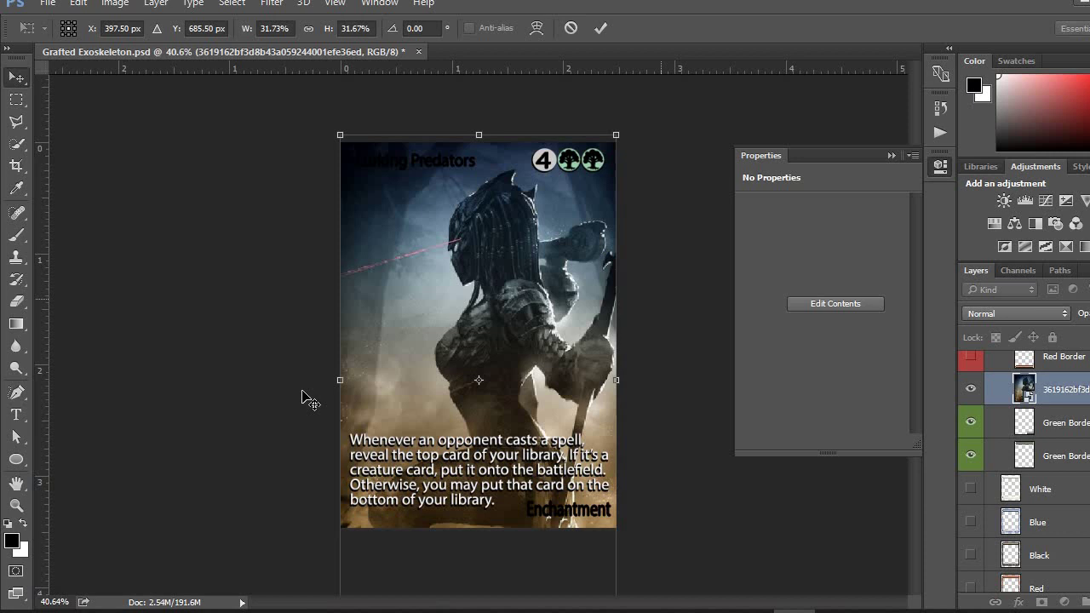
key(Return)
Flip the artwork horizontally and stretch it to the card's full 2.479 in width.
drag(520, 378, 517, 378)
drag(615, 379, 342, 364)
drag(522, 381, 594, 385)
key(Return)
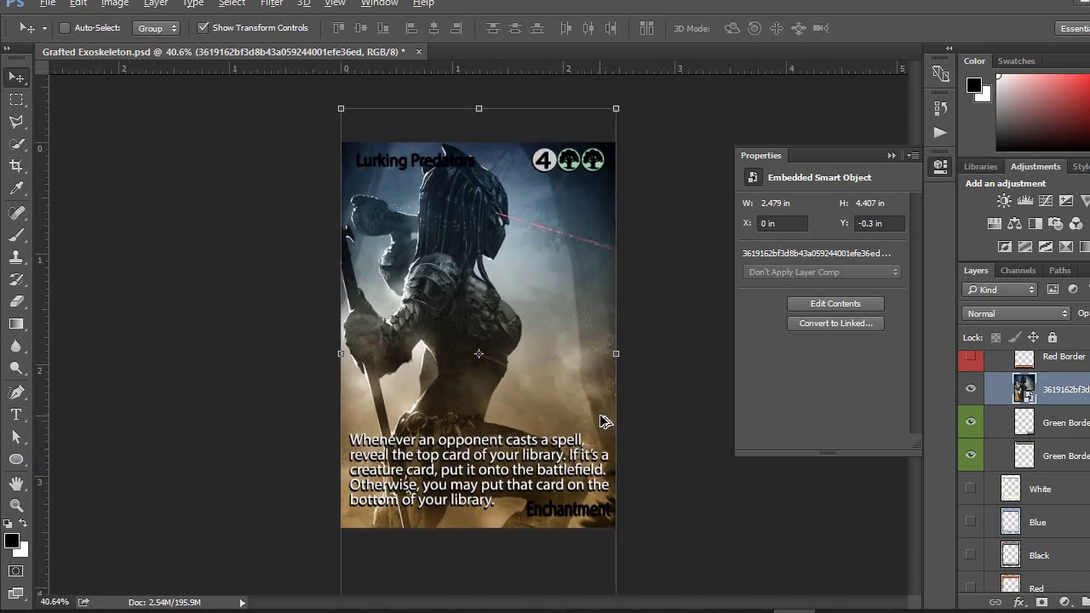
scroll(603, 422, up, 1)
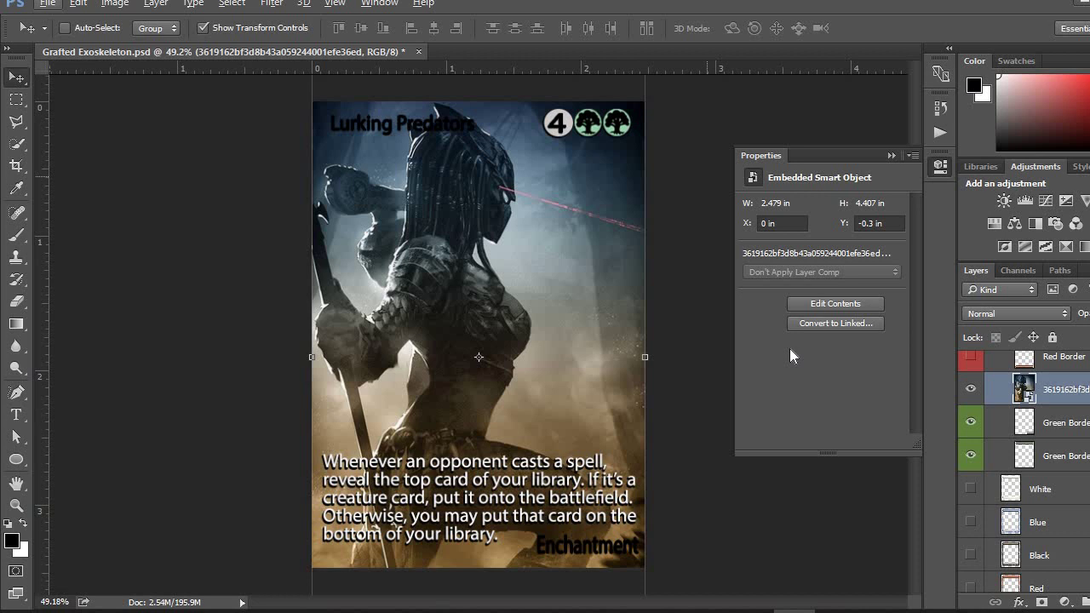
Drag the 3619162 artwork layer up to the top of the Layers panel.
scroll(1046, 444, up, 2)
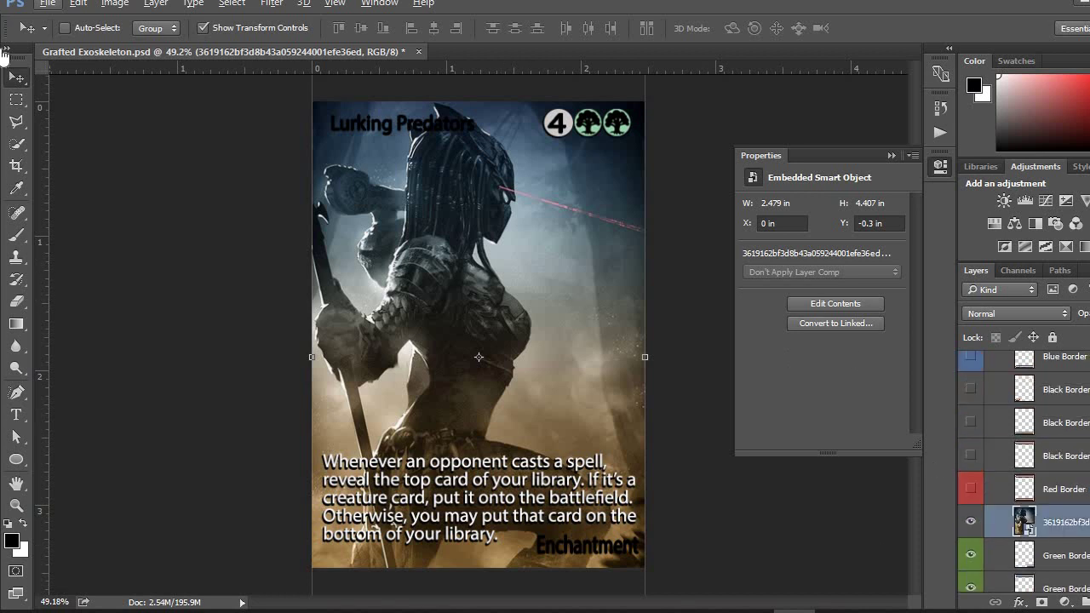
click(19, 78)
drag(1056, 522, 1041, 387)
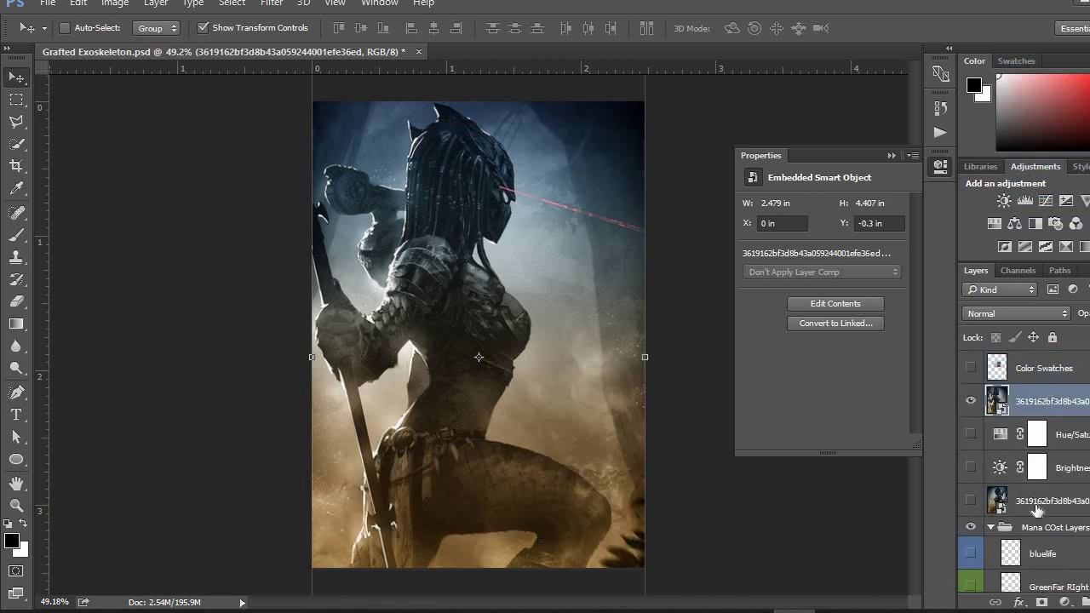
Delete the old Hue/Saturation and Brightness/Contrast adjustment layers.
click(1037, 502)
scroll(1053, 444, down, 1)
click(1053, 449)
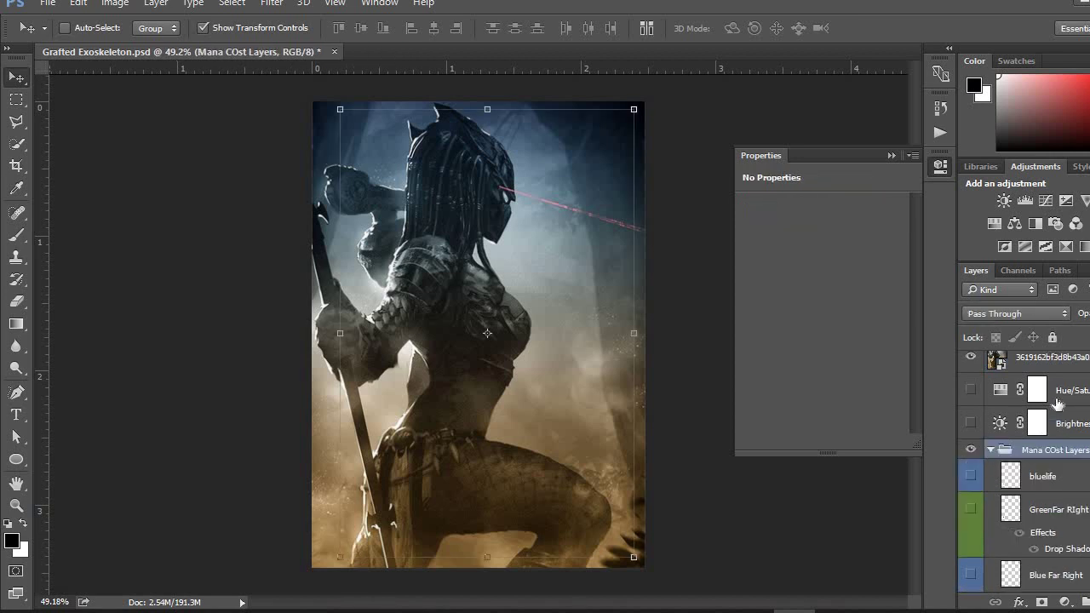
click(1058, 400)
key(Delete)
key(Delete)
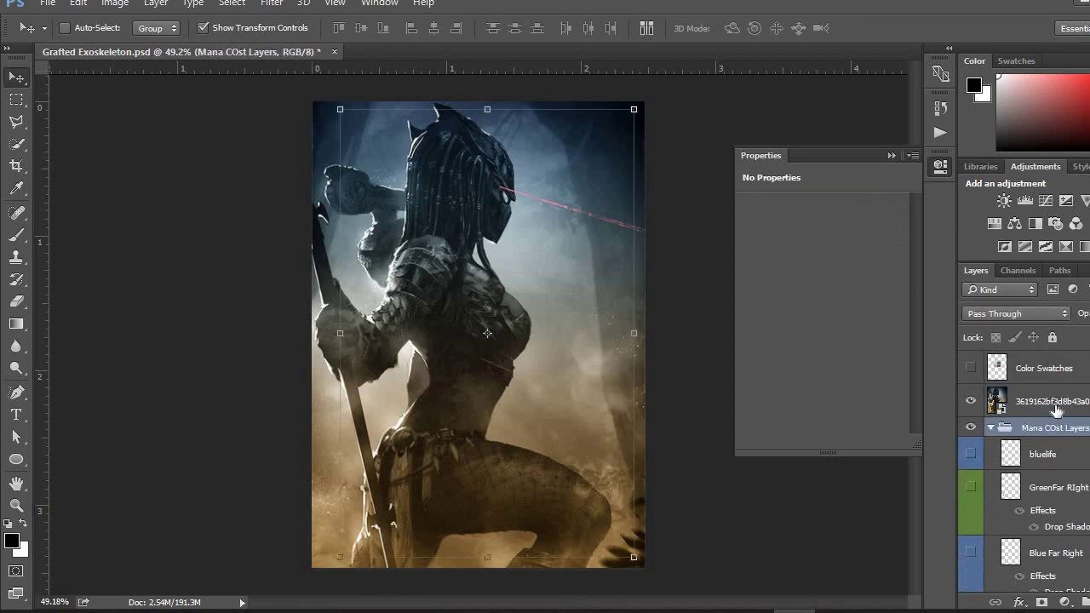
click(1056, 402)
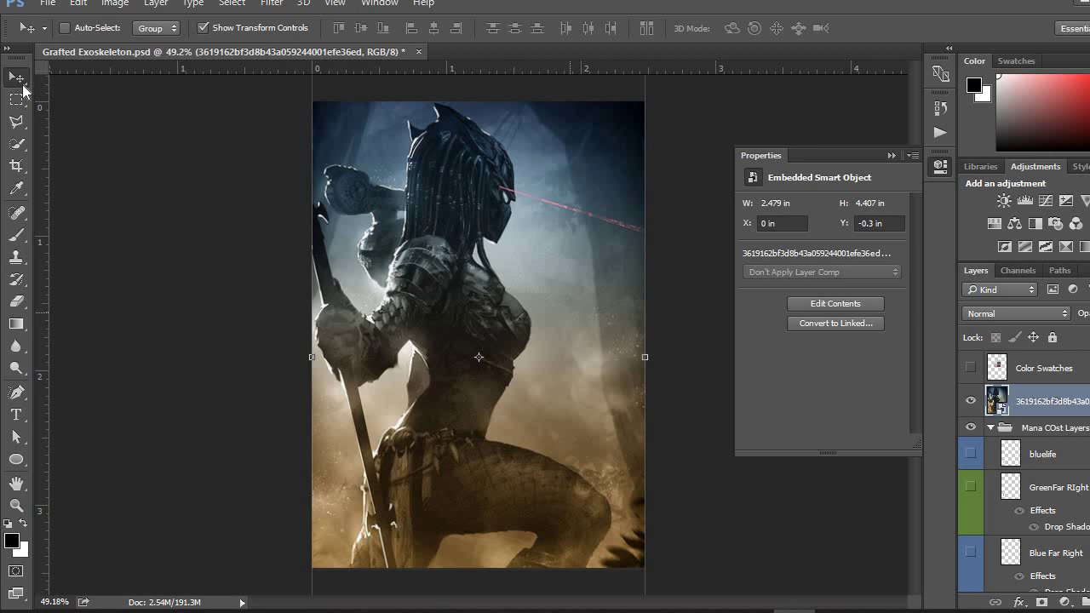
Add Brightness/Contrast and Hue/Saturation layers over the artwork, setting brightness 46 and contrast 28.
click(1004, 200)
click(994, 223)
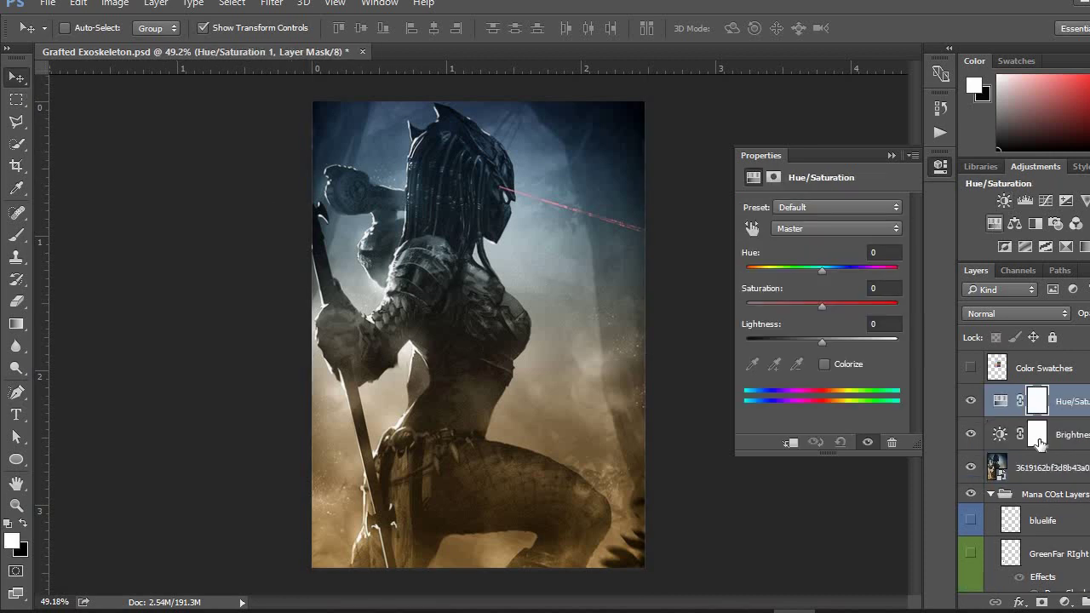
click(1072, 437)
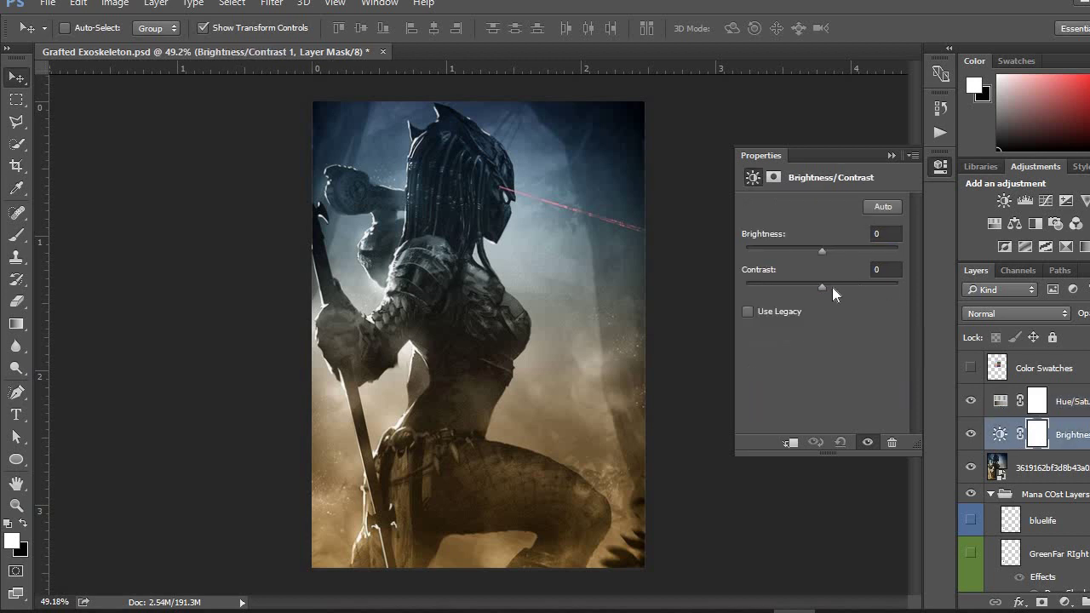
drag(857, 292, 845, 249)
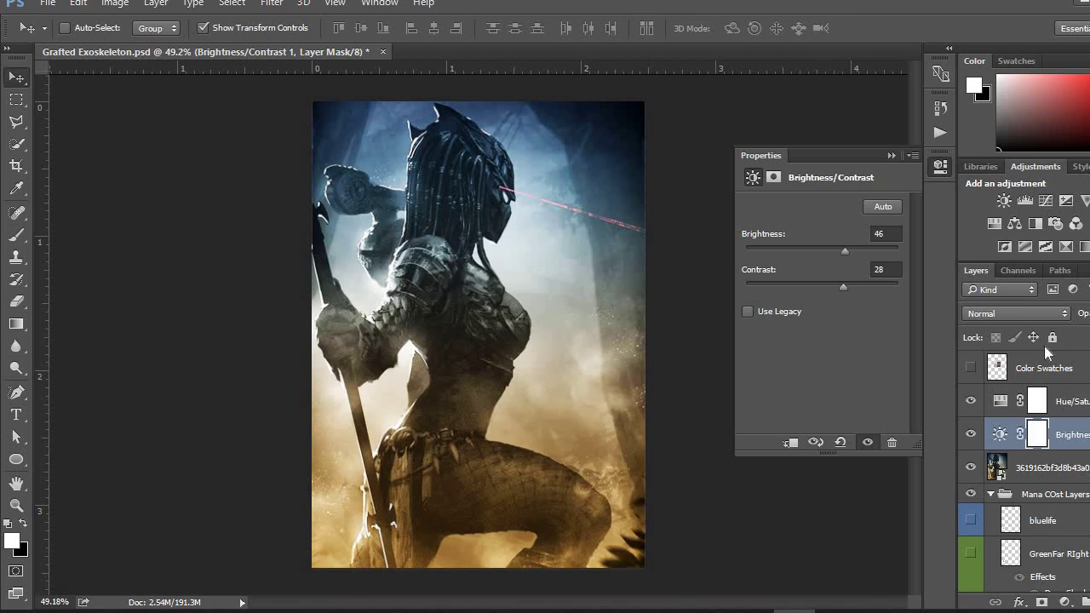
click(1065, 401)
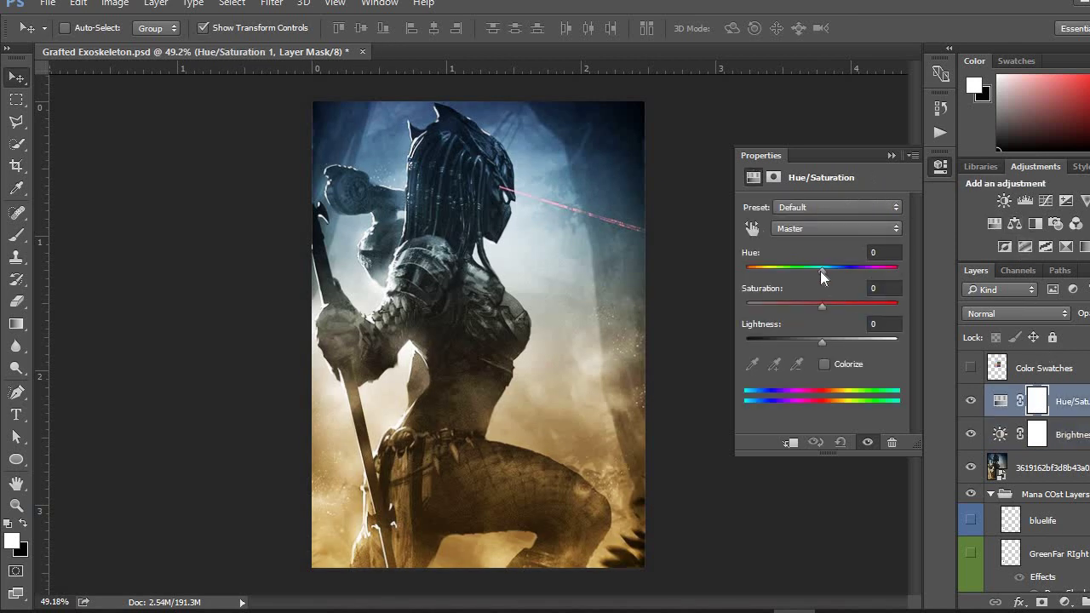
Colorize the artwork with Hue 107, Saturation 29 and Lightness -11.
drag(820, 271, 798, 268)
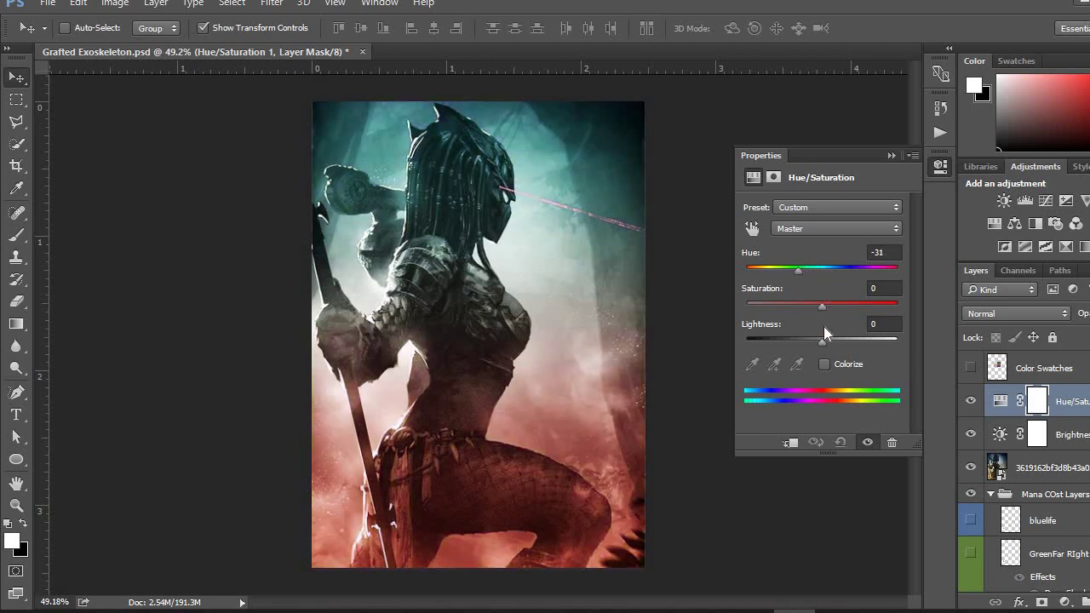
click(823, 365)
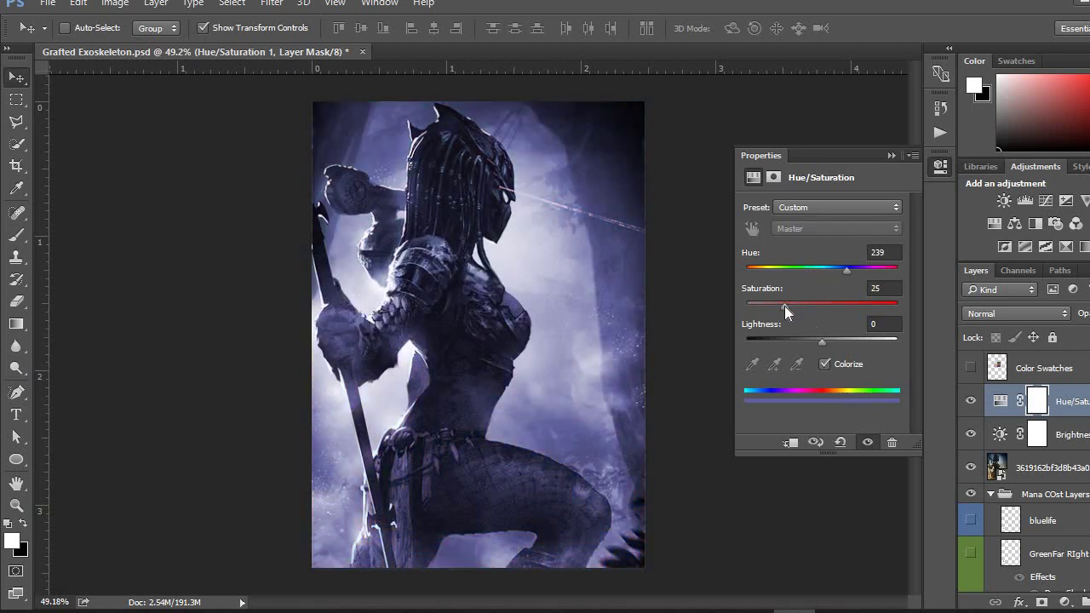
drag(844, 271, 794, 303)
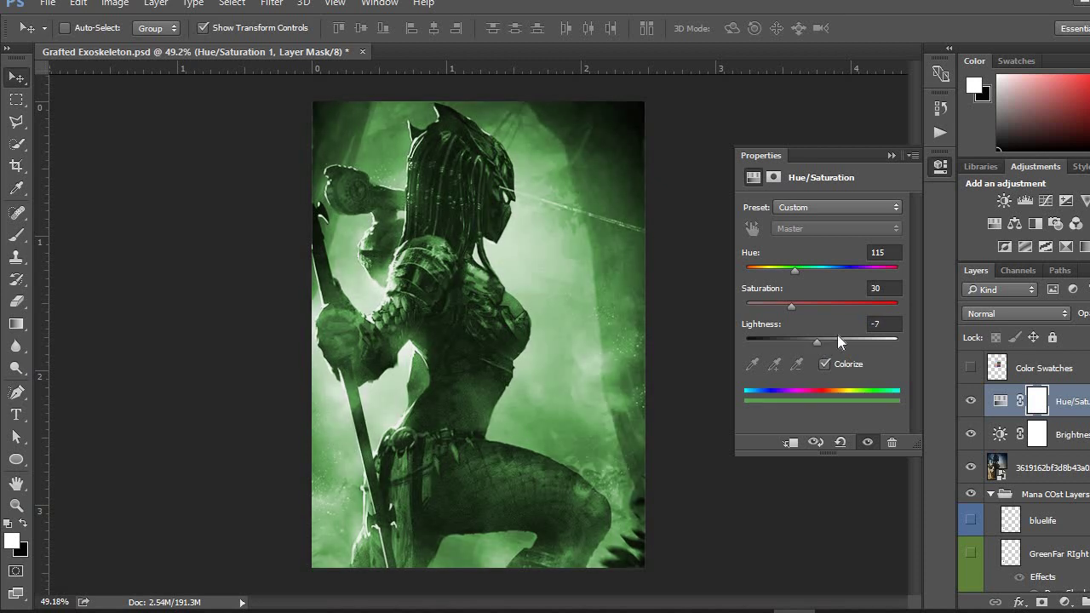
mouse_move(822, 343)
mouse_down()
mouse_move(846, 342)
mouse_move(814, 341)
mouse_up()
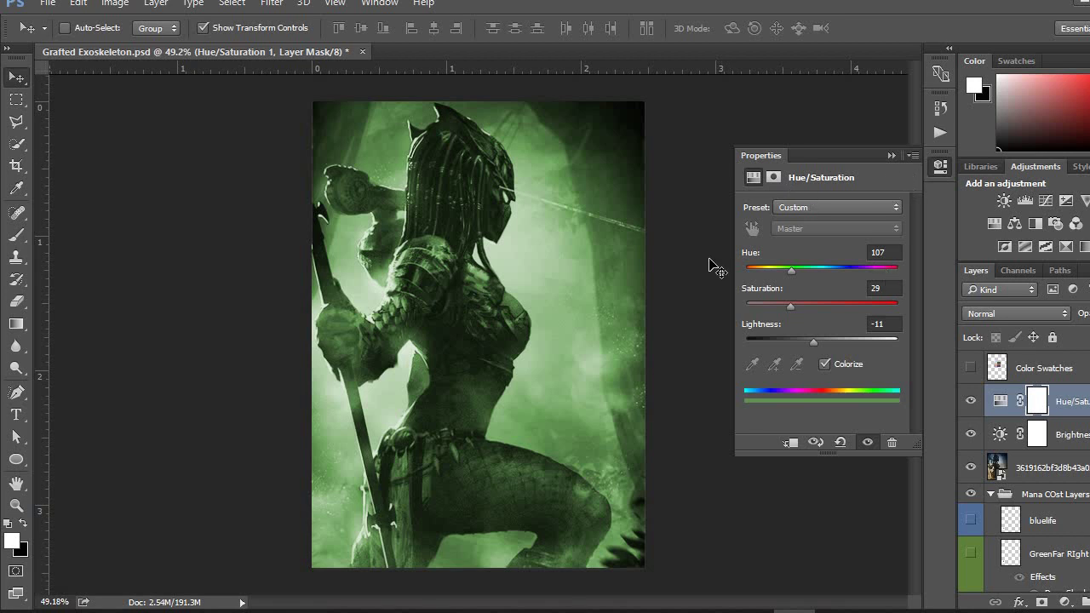
click(1071, 441)
Merge the artwork, Brightness/Contrast and Hue/Saturation layers, redoing the merge so the artwork stays included.
click(1052, 468)
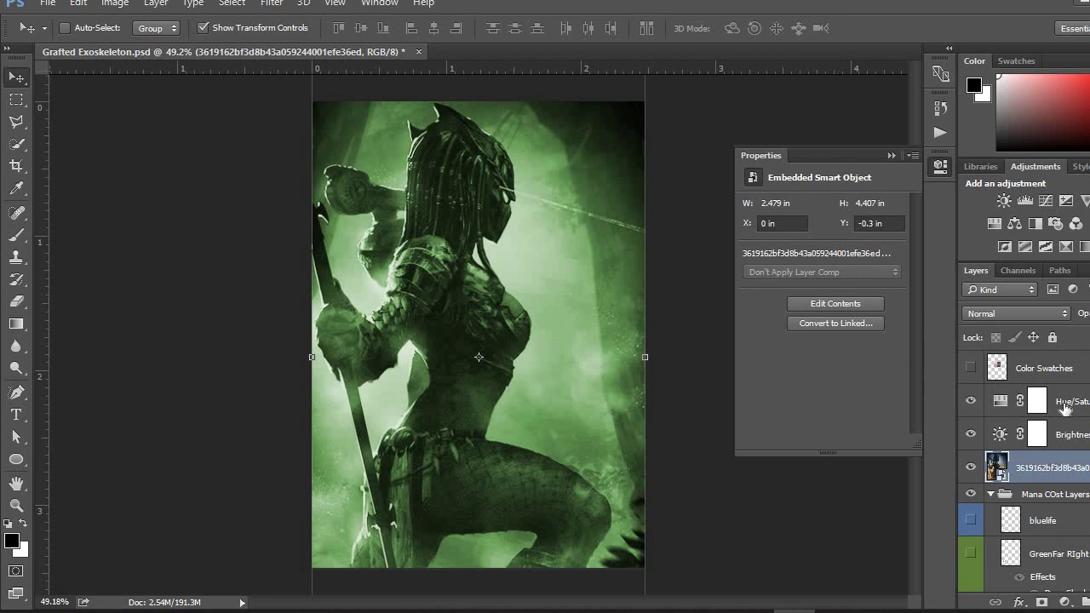
shift+click(1065, 401)
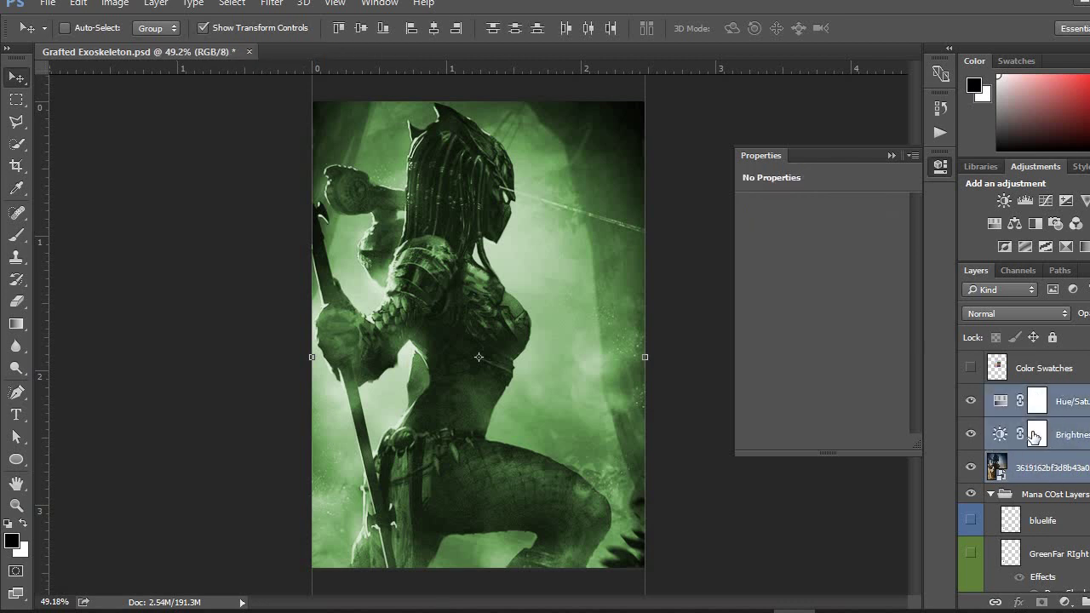
click(972, 468)
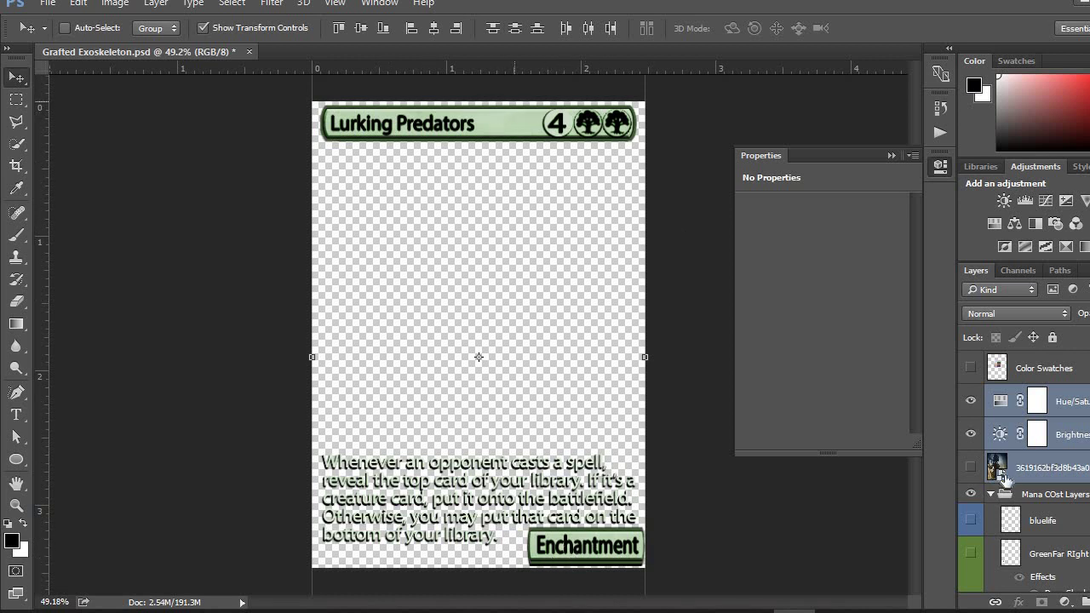
right_click(1035, 473)
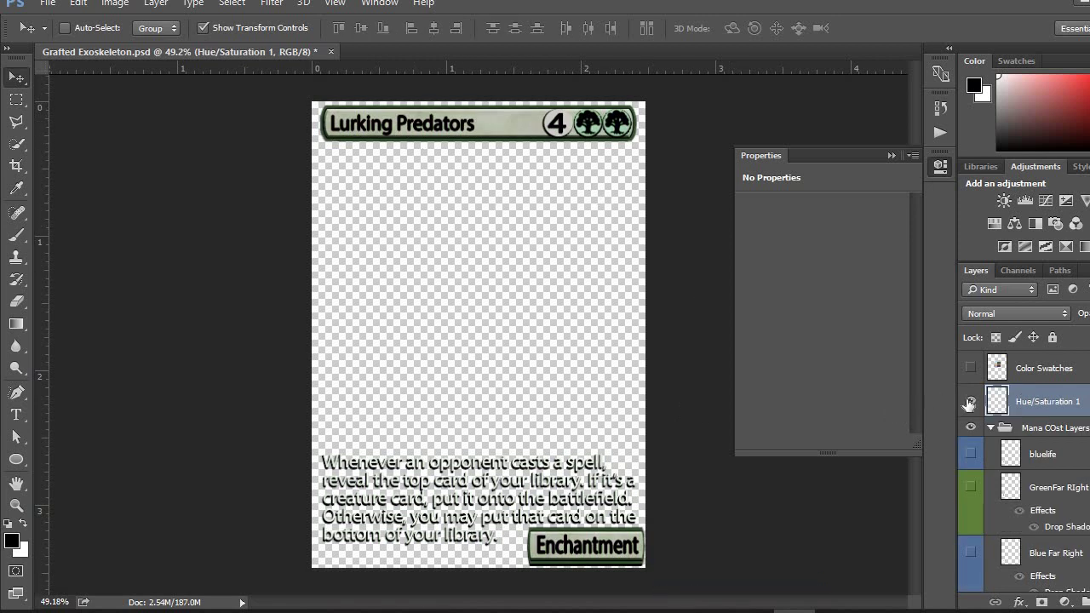
key(ctrl+z)
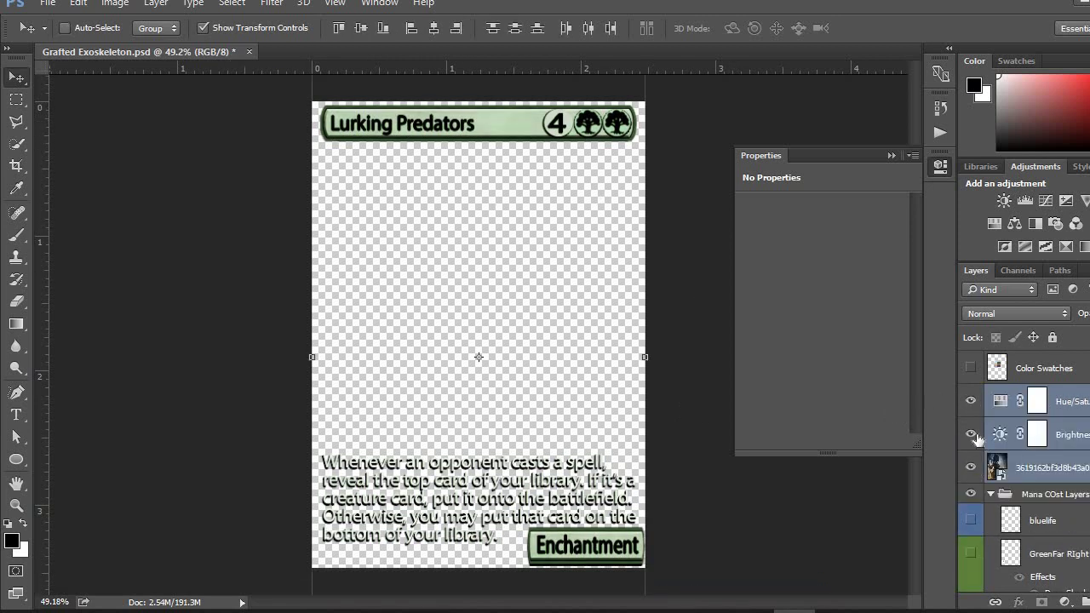
right_click(1010, 460)
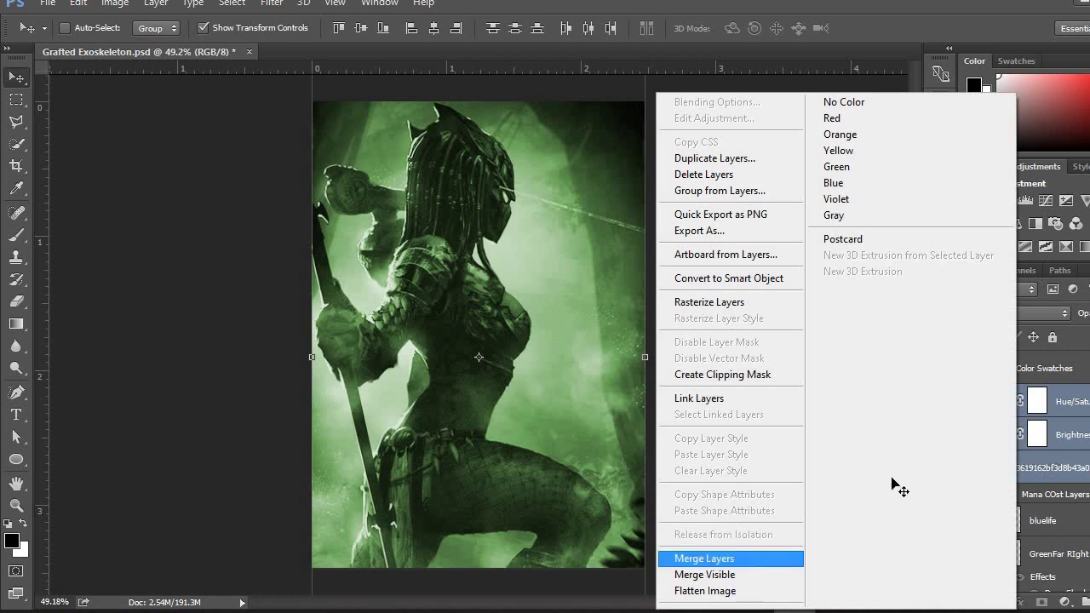
click(971, 404)
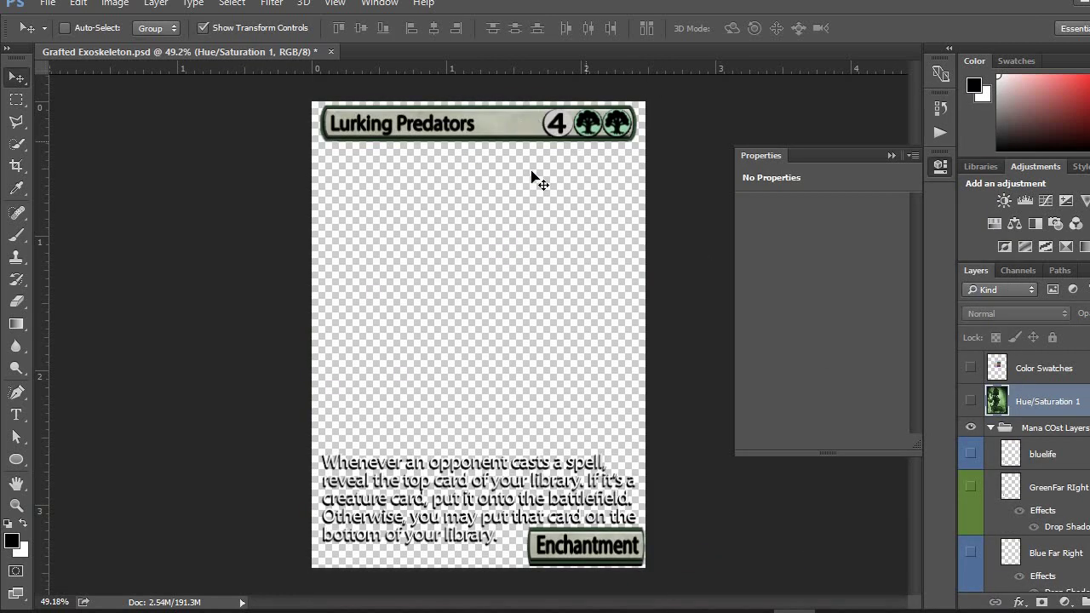
click(971, 401)
Duplicate Hue/Saturation 1, move the copy between Text Background and Artwork, and hide the original.
right_click(1043, 401)
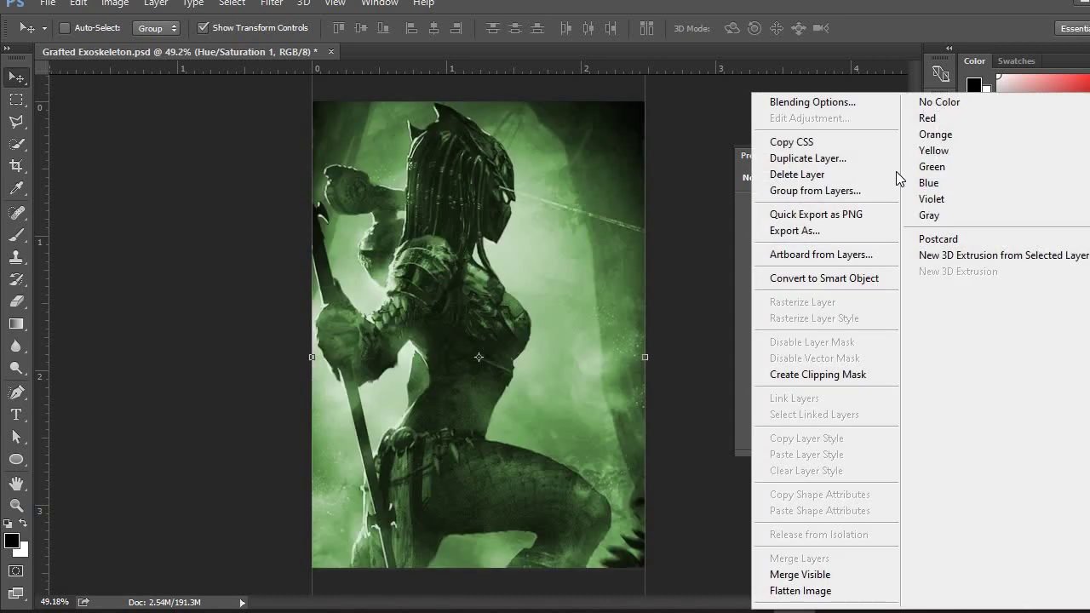
click(807, 157)
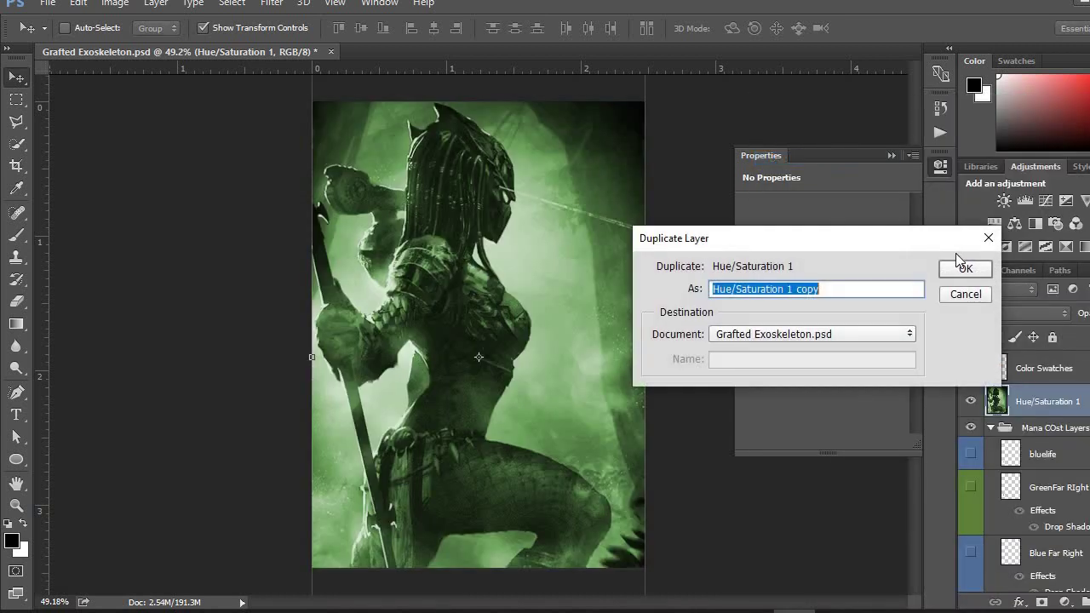
click(965, 270)
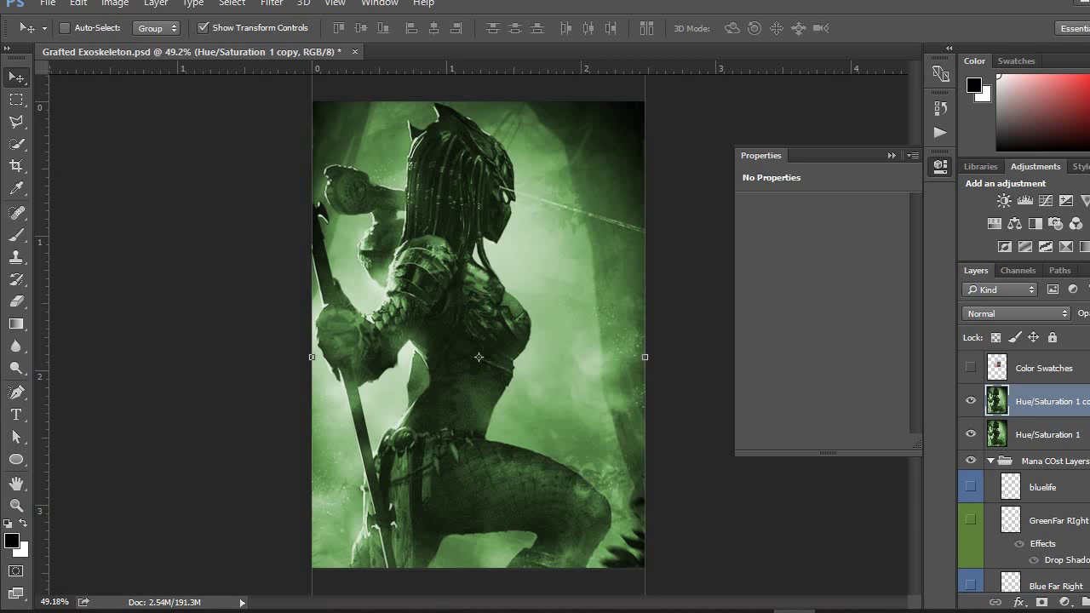
scroll(1022, 468, down, 8)
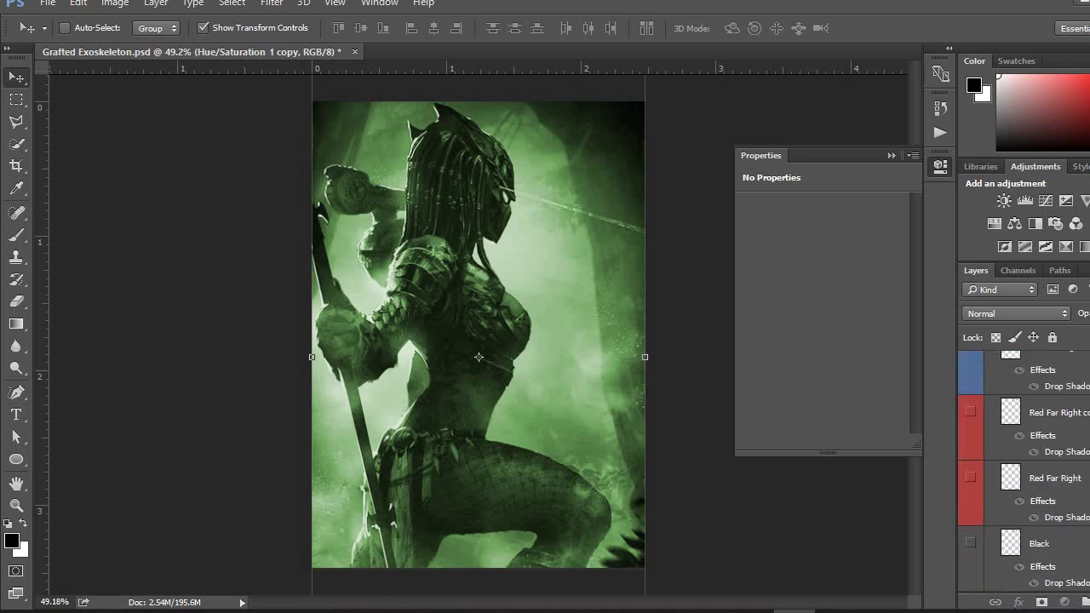
scroll(1022, 469, down, 10)
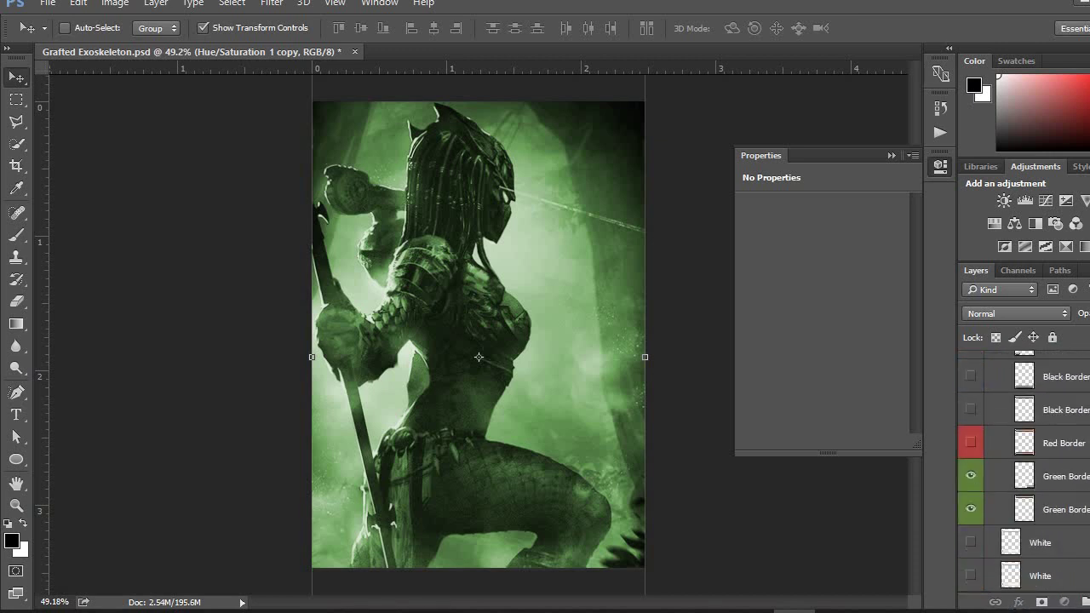
drag(1022, 600, 1031, 558)
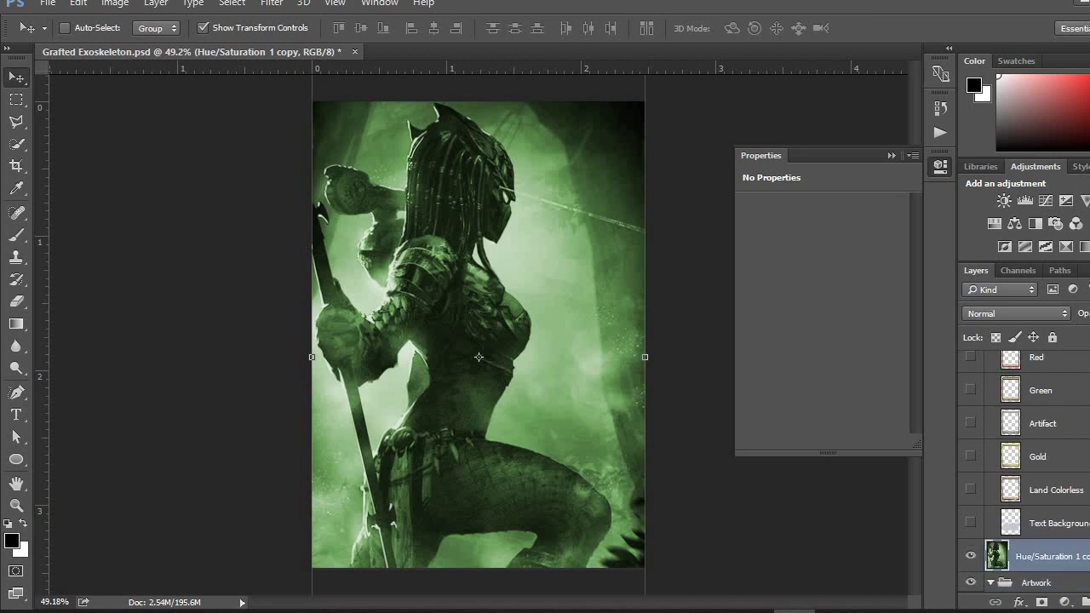
scroll(983, 379, up, 15)
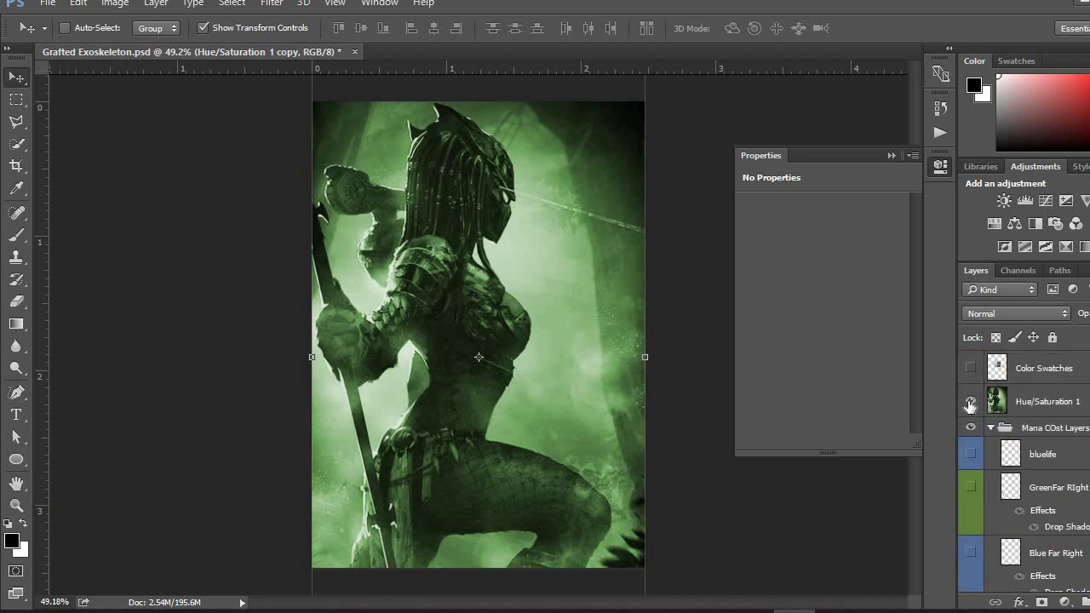
click(970, 404)
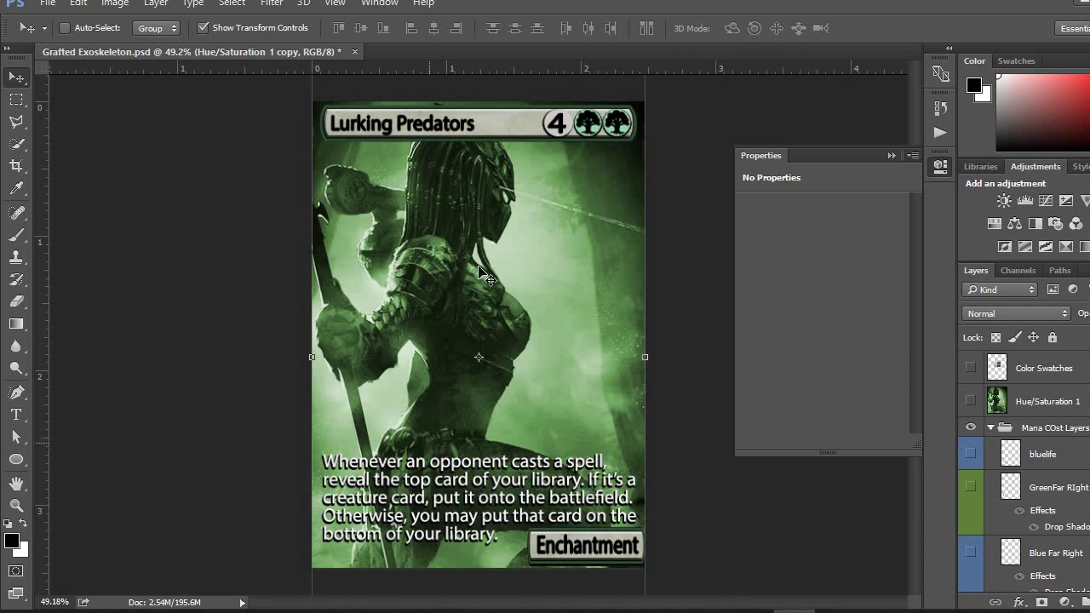
Erase the artwork covering the lower rules text with a rectangular selection.
click(971, 402)
right_click(1021, 401)
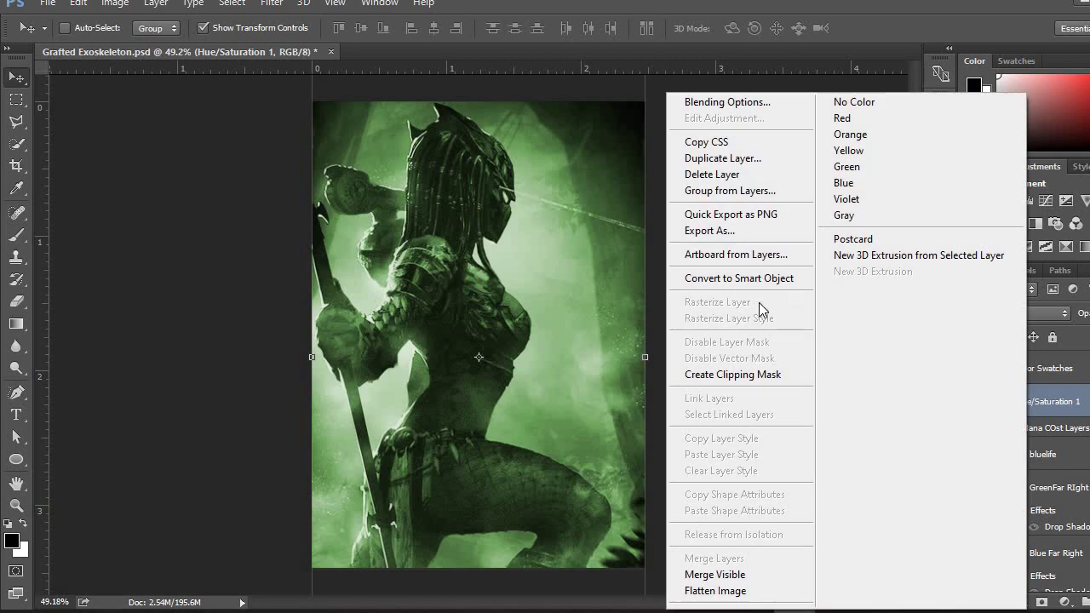
click(16, 99)
drag(308, 285, 664, 580)
key(Delete)
key(Delete)
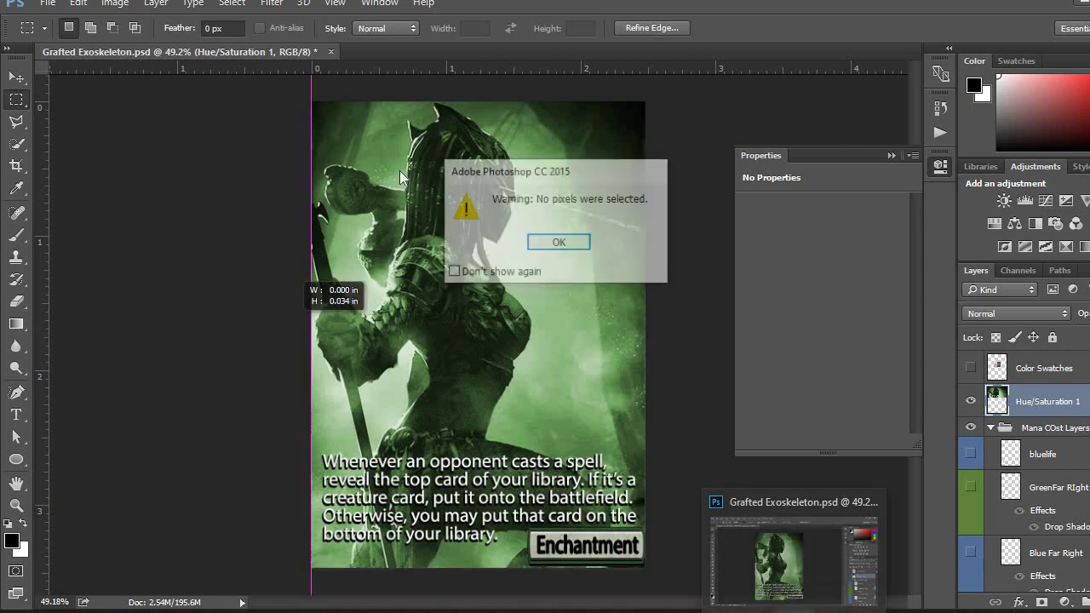
key(Return)
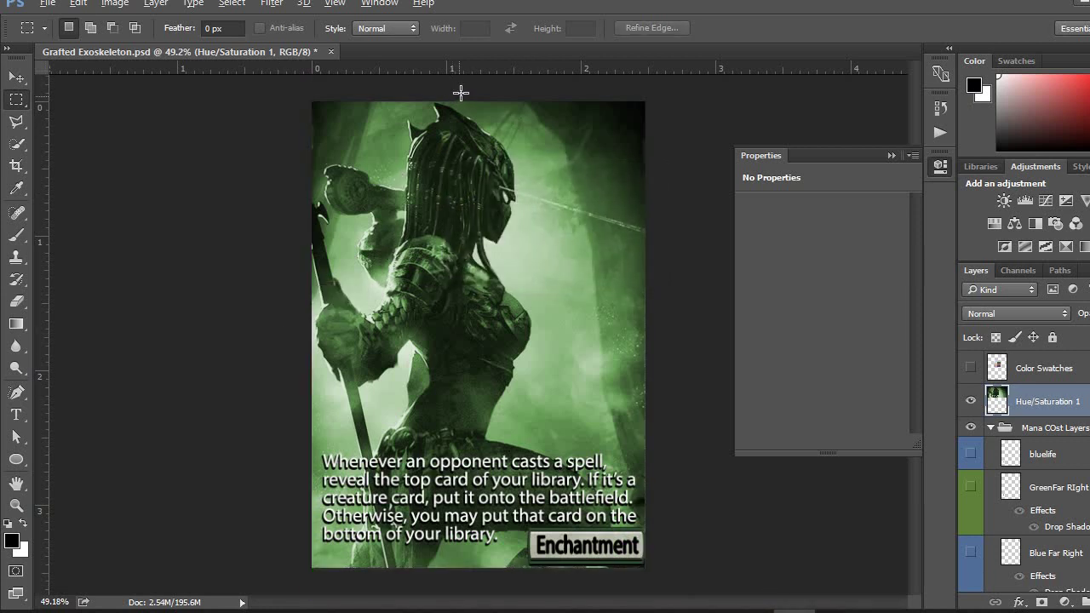
Select the background around the helmet using Quick Selection and Polygonal Lasso, then delete it to reveal the title bar.
scroll(461, 92, up, 4)
scroll(161, 136, up, 2)
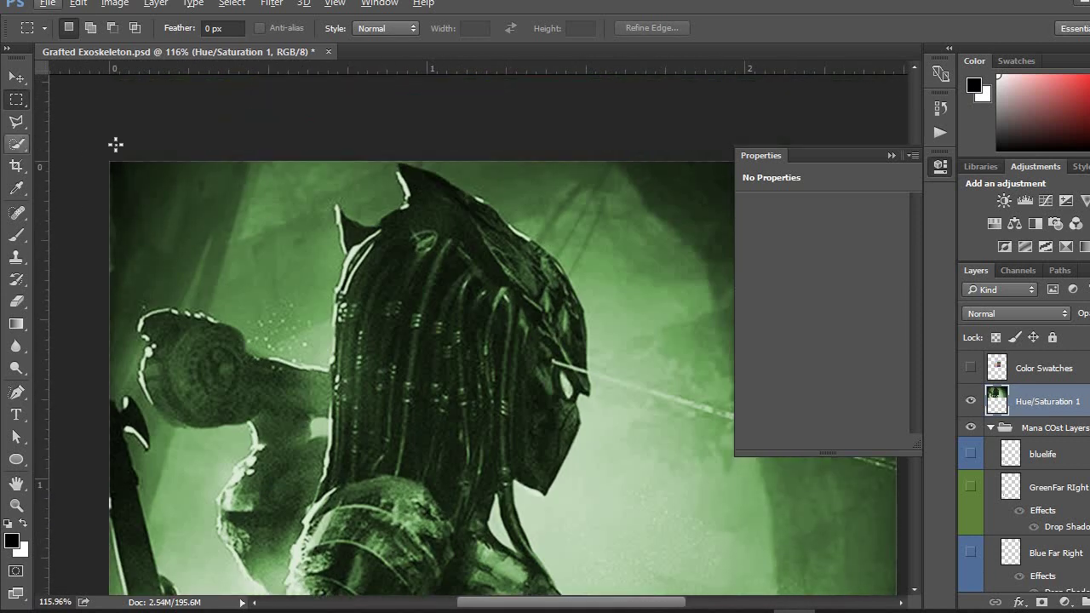
key(w)
drag(246, 206, 348, 178)
scroll(348, 178, up, 3)
scroll(353, 183, up, 2)
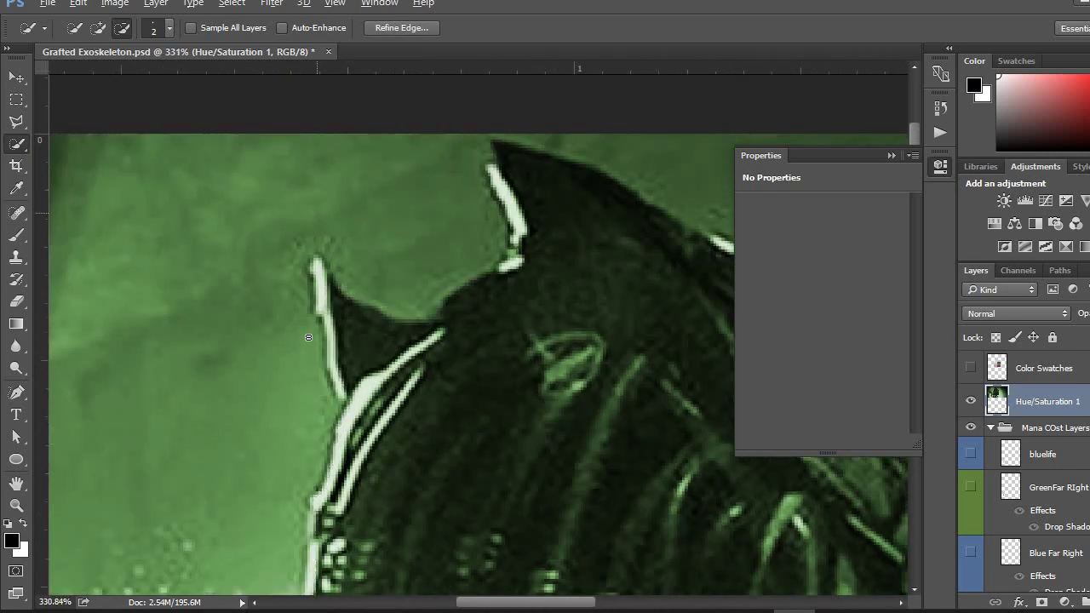
scroll(310, 334, down, 1)
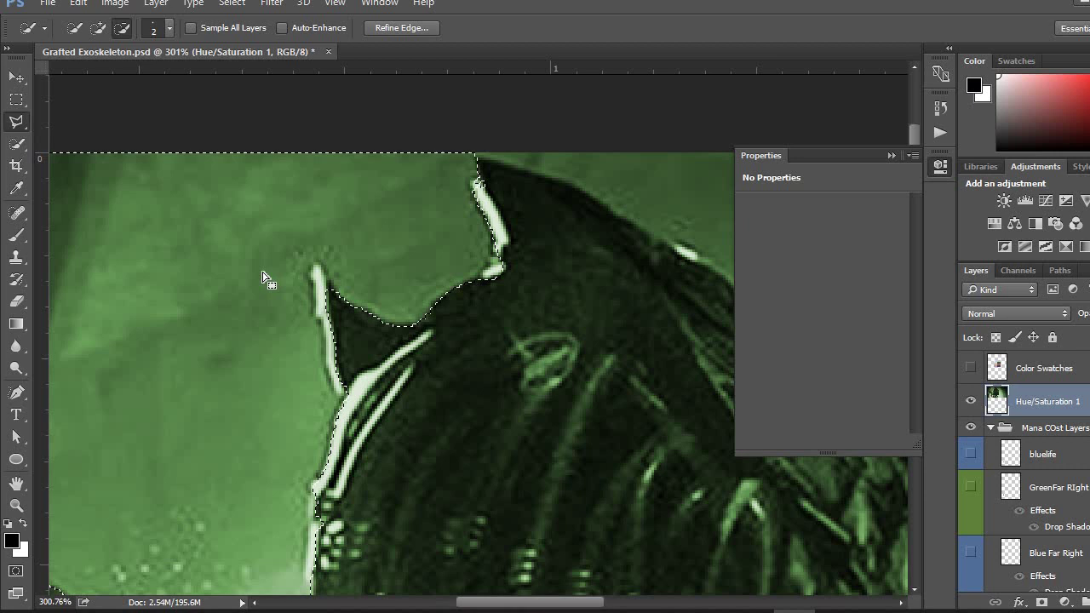
key(l)
key(alt)
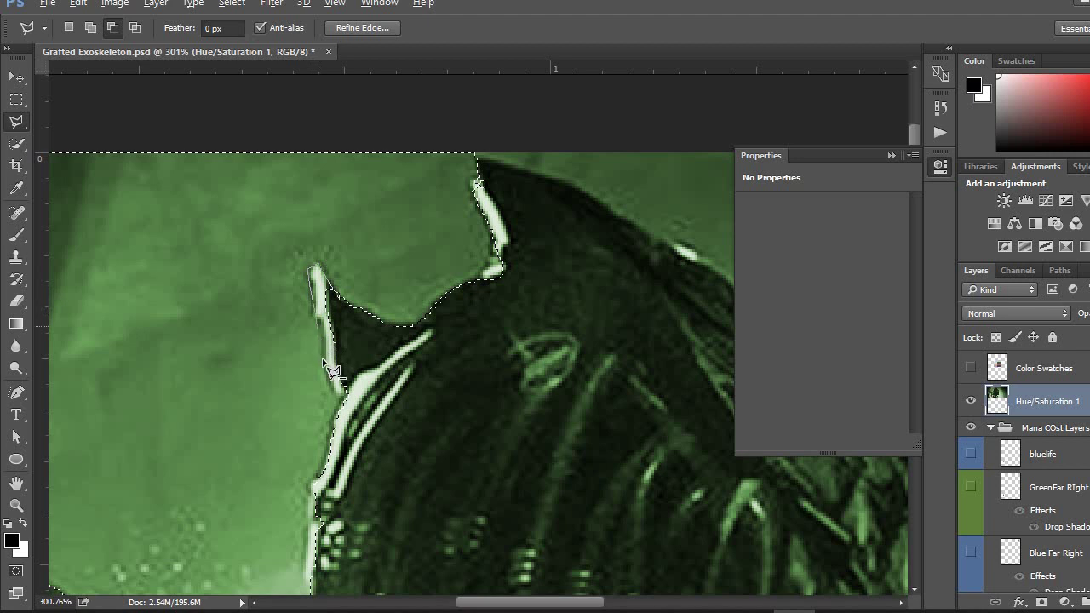
click(423, 408)
double_click(408, 364)
key(alt)
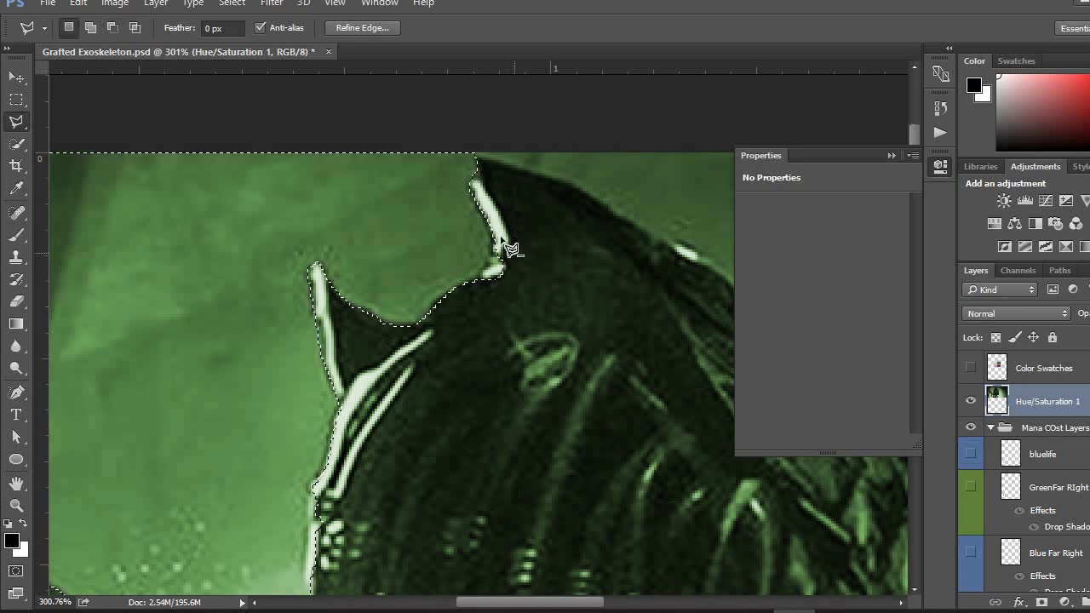
key(alt)
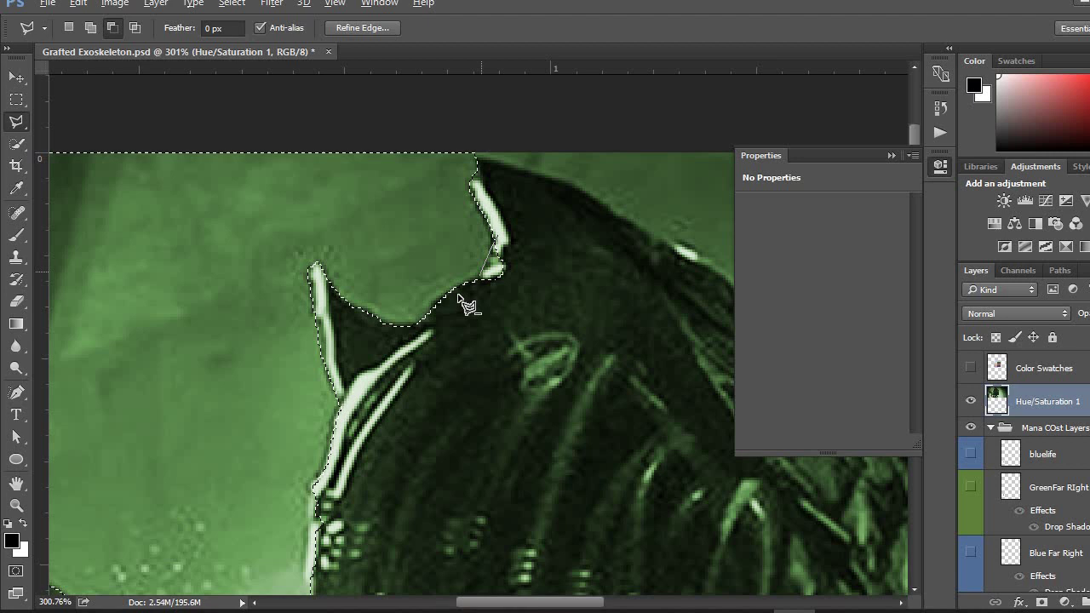
double_click(489, 317)
key(alt)
key(Delete)
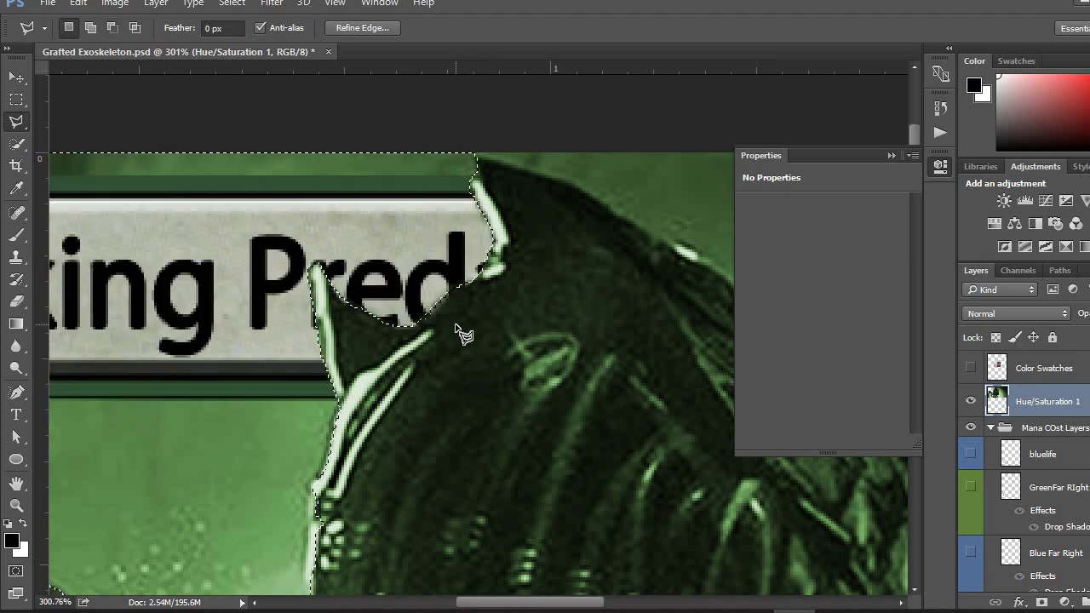
Delete the background right of the head to reveal the mana cost.
scroll(460, 348, down, 4)
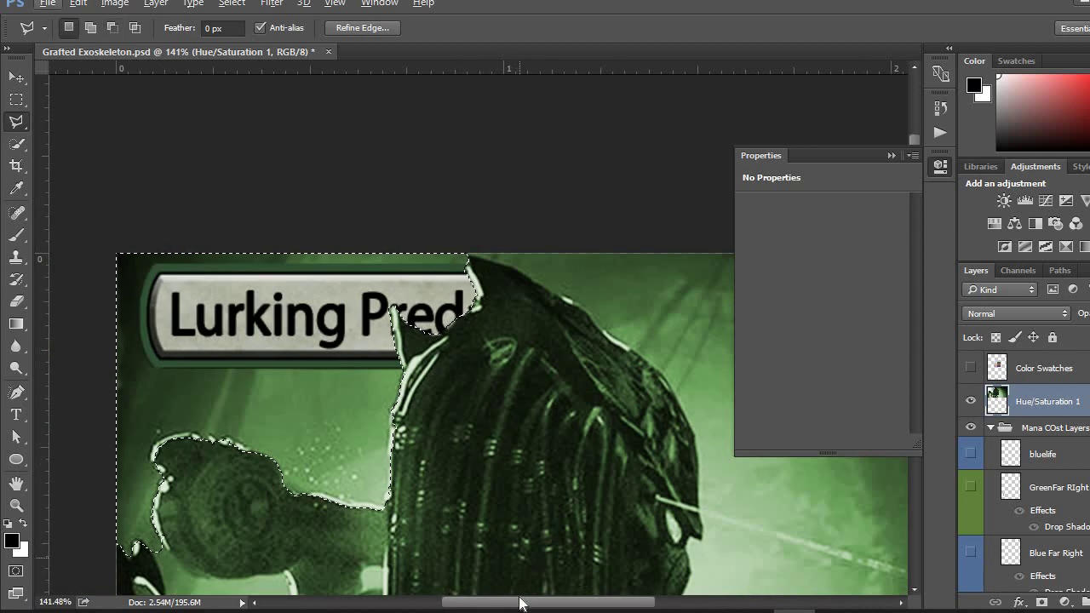
scroll(588, 588, right, 3)
scroll(603, 592, right, 3)
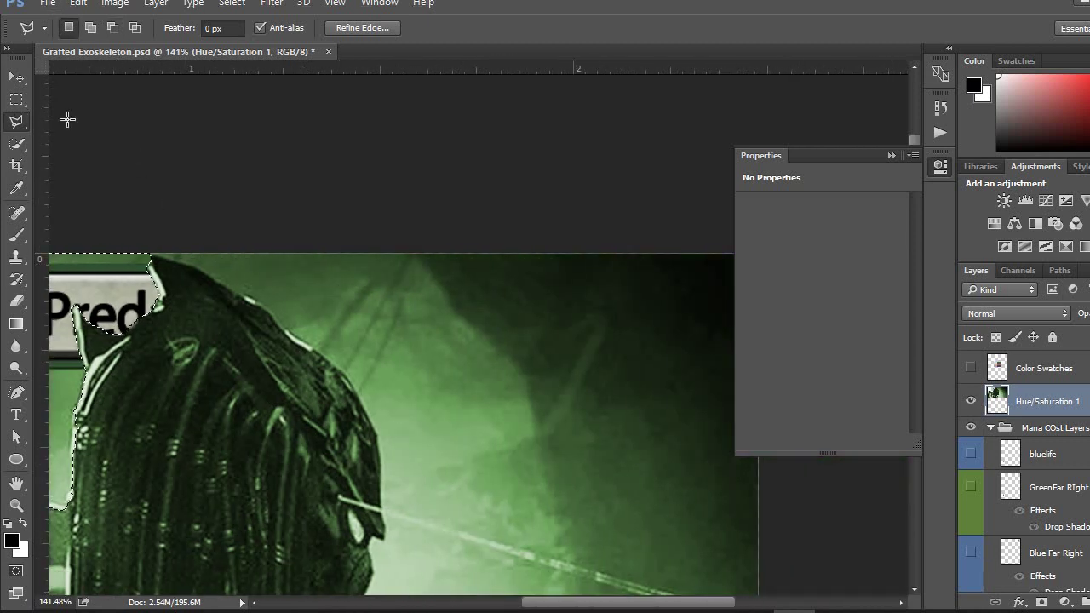
click(16, 99)
key(w)
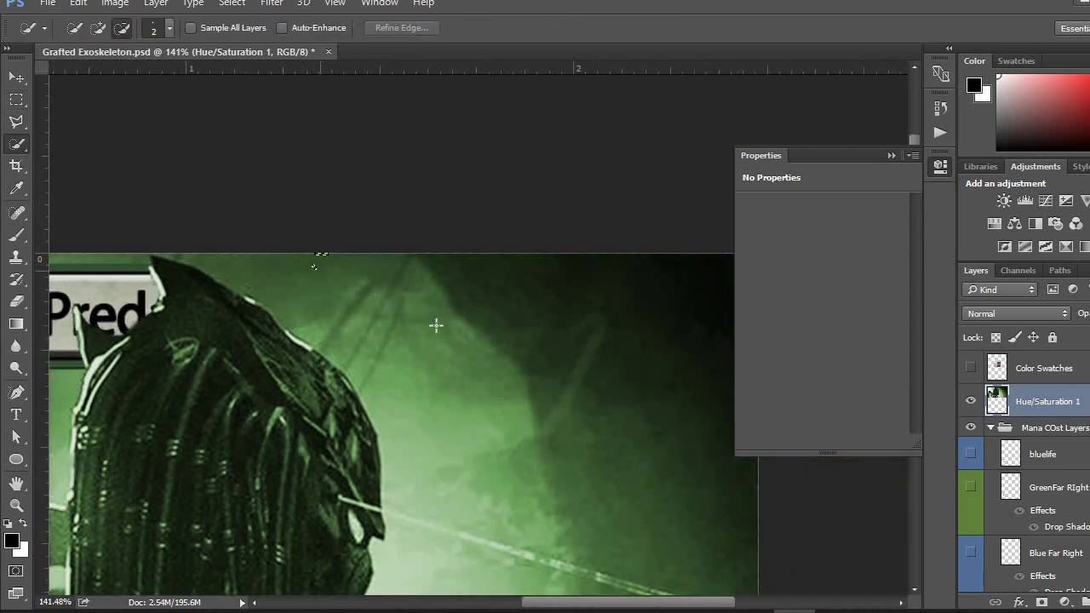
mouse_move(436, 325)
mouse_down()
mouse_move(591, 390)
mouse_move(546, 370)
mouse_move(313, 346)
mouse_move(432, 247)
mouse_up()
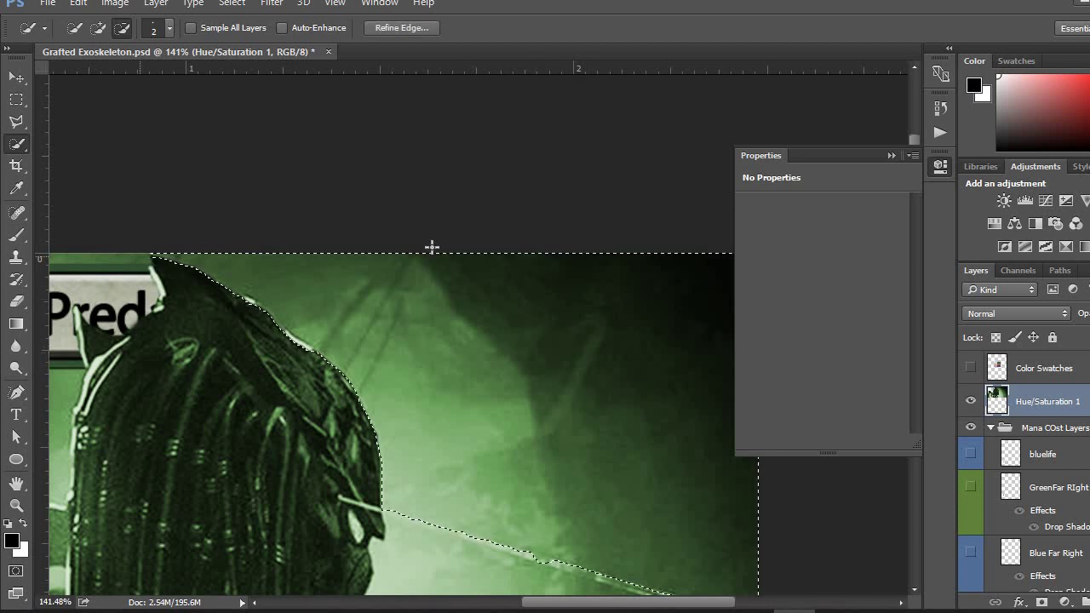
key(Delete)
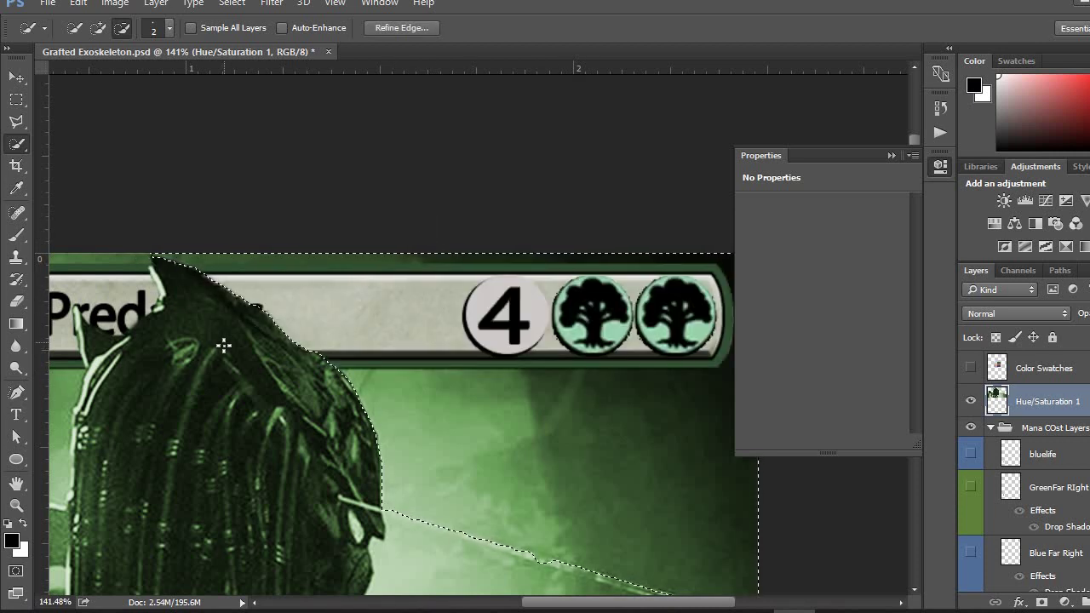
Dismiss the no-pixels-selected warning and bring up Save As for the card.
scroll(223, 345, down, 3)
click(16, 99)
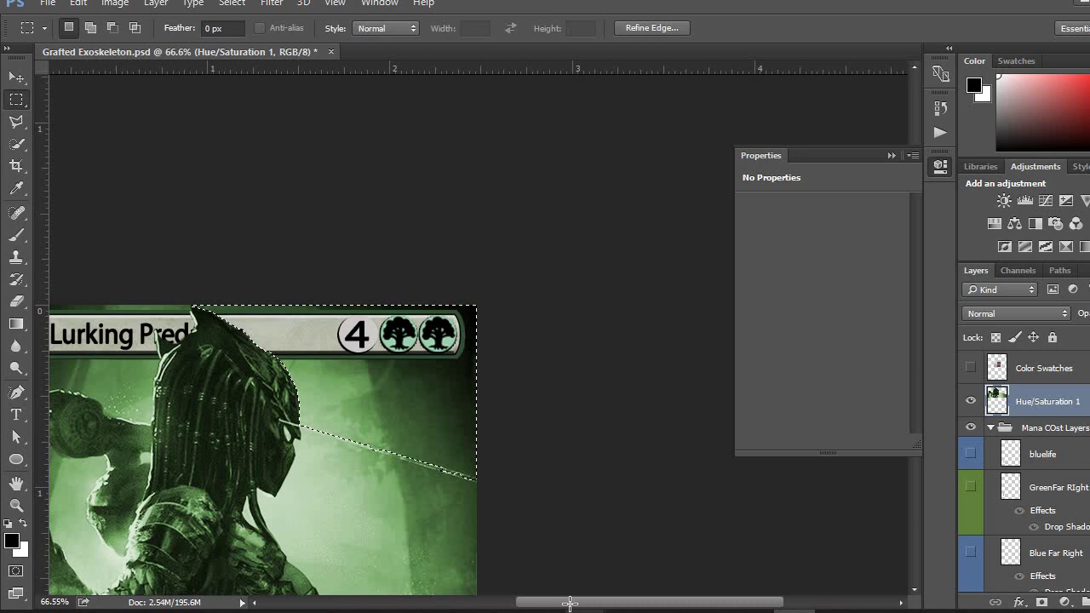
scroll(465, 190, left, 4)
drag(474, 153, 477, 154)
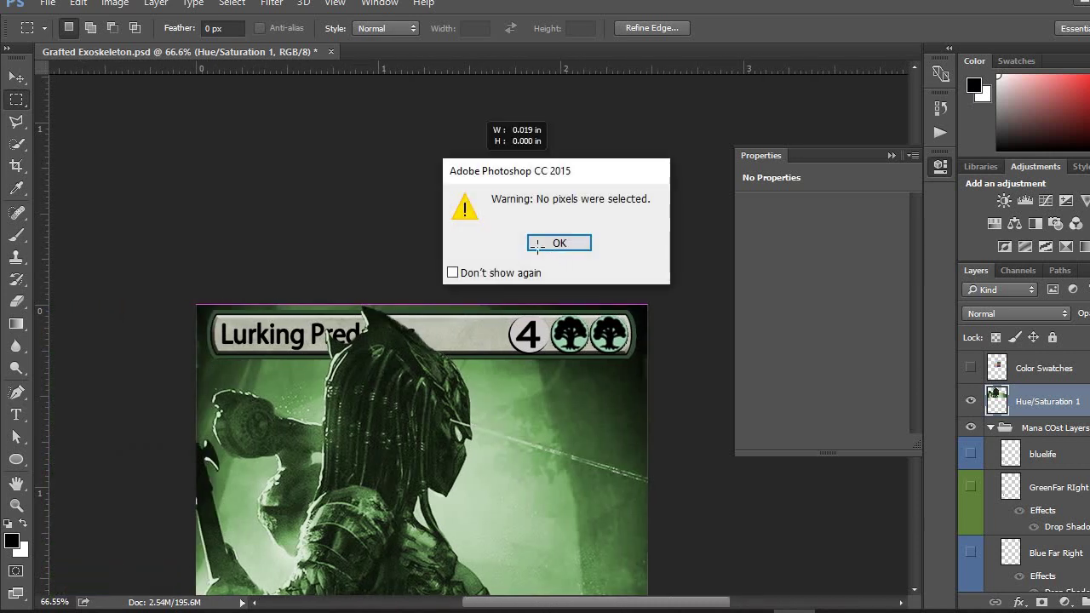
click(537, 244)
scroll(406, 308, down, 10)
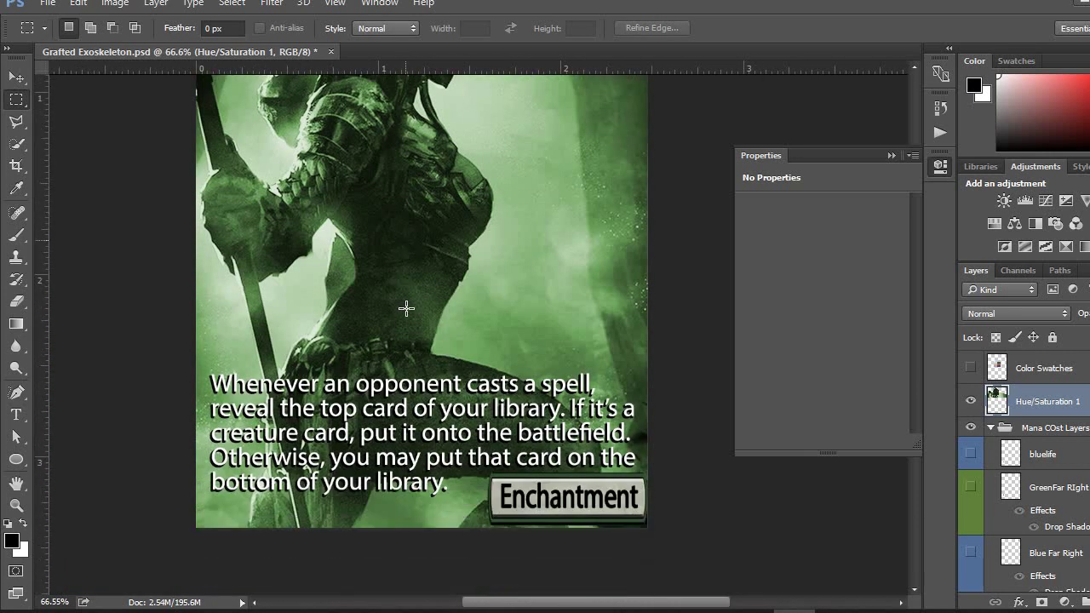
scroll(404, 302, up, 5)
scroll(406, 401, down, 3)
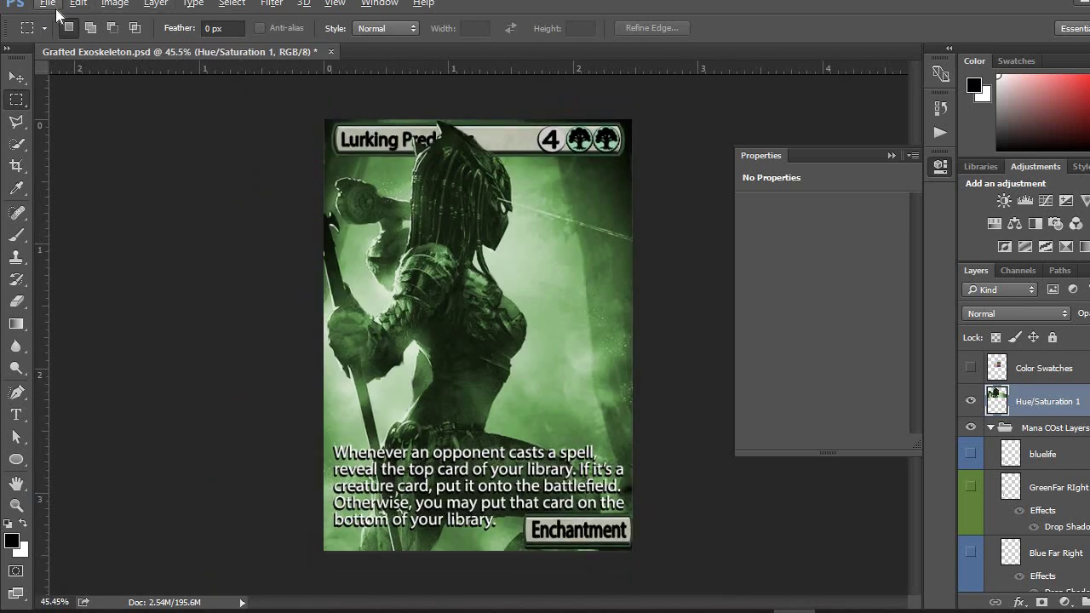
click(103, 181)
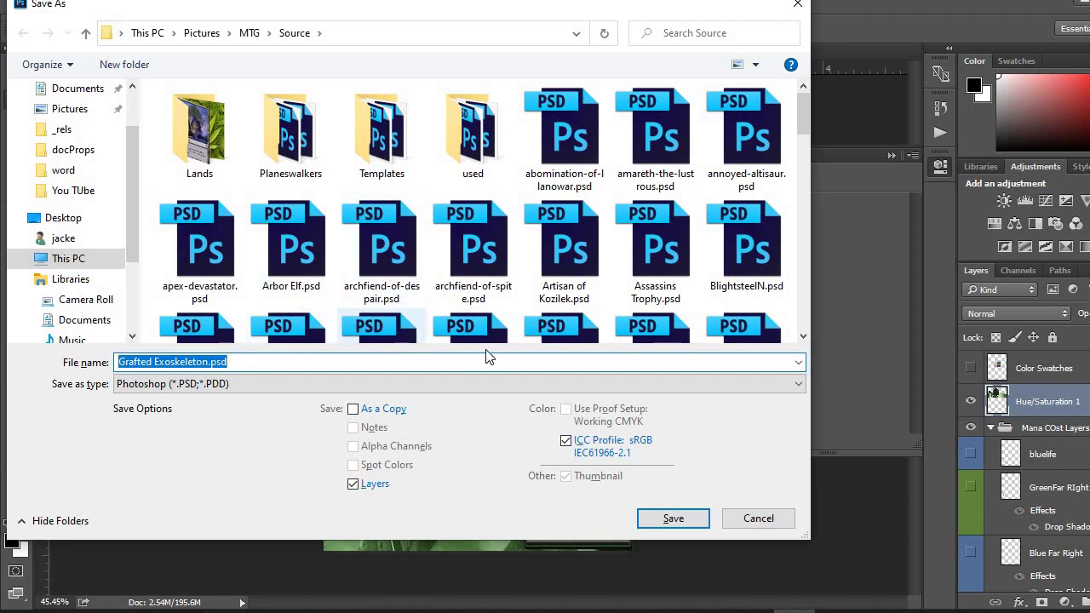
Copy the title 'Lurking Predators' from the browser and paste it as the file name.
key(alt+Tab)
key(alt+Tab)
key(Tab)
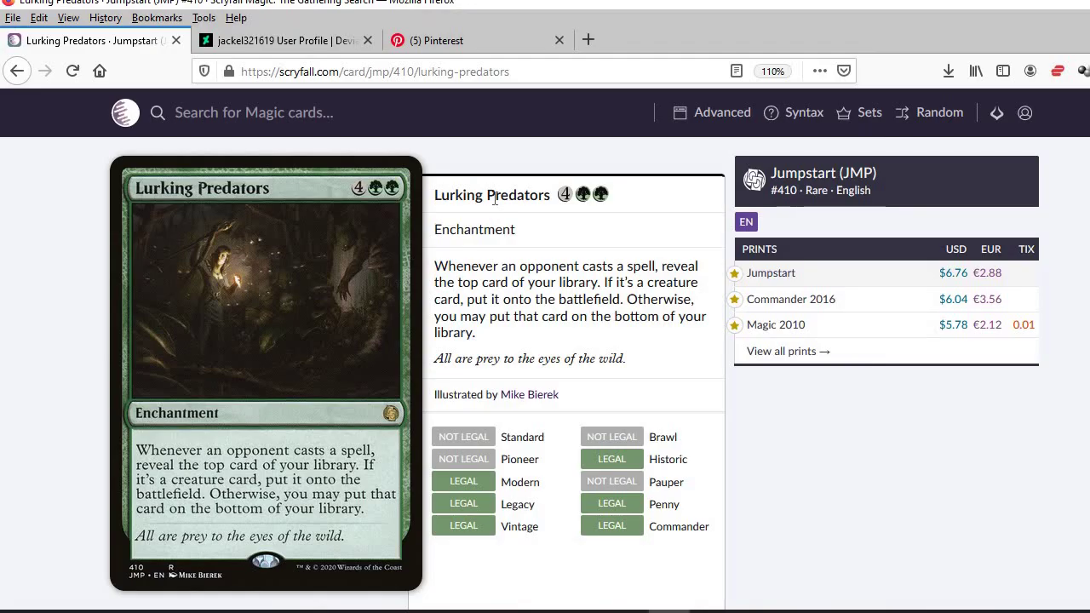
triple_click(492, 197)
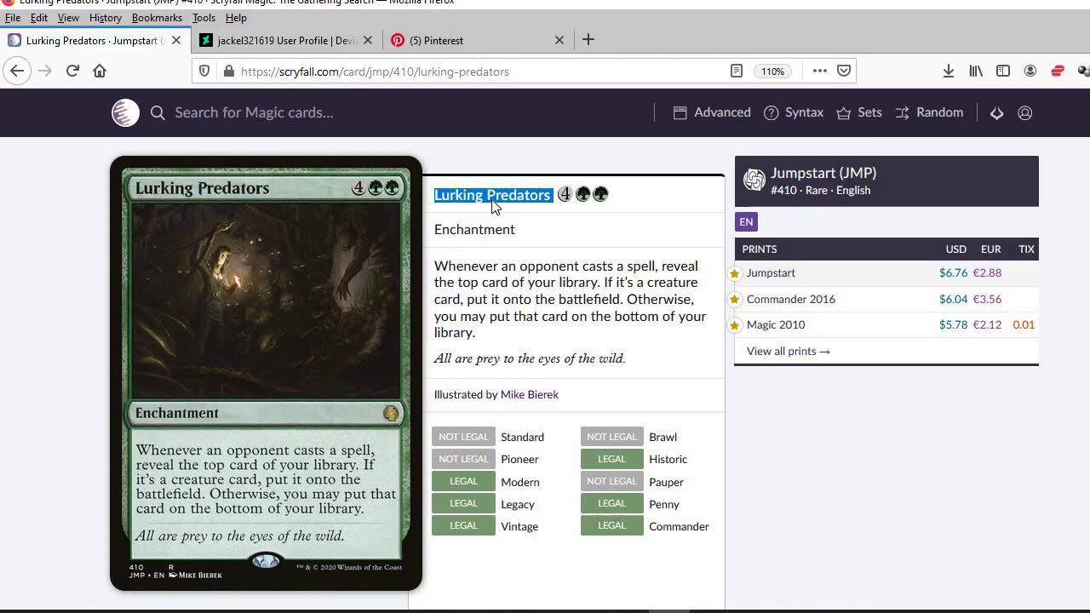
key(alt+Tab)
key(alt+Tab)
key(Tab)
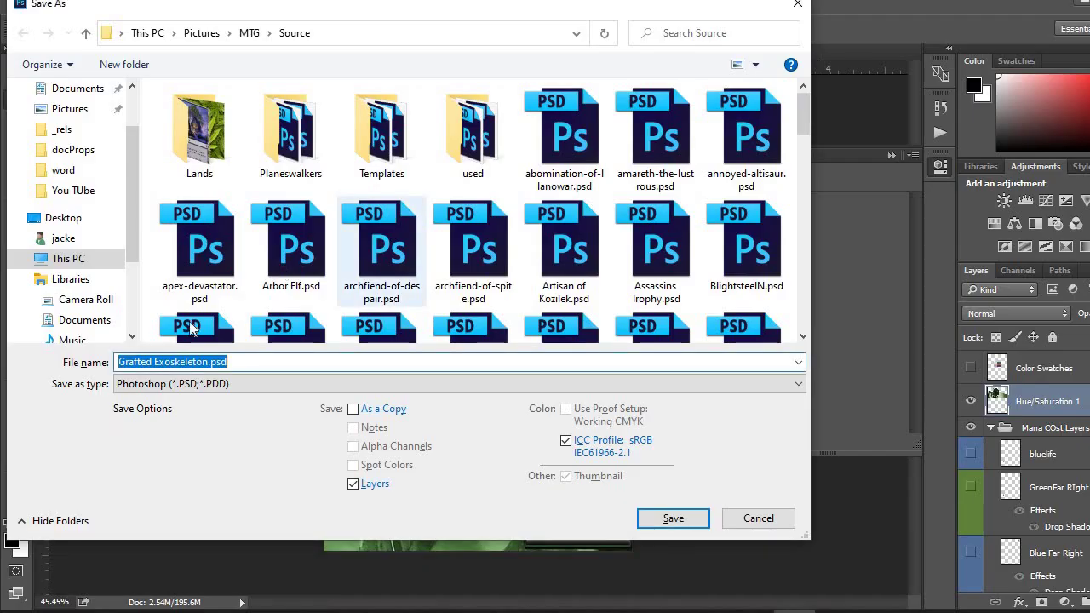
text(Lurking Predators (4))
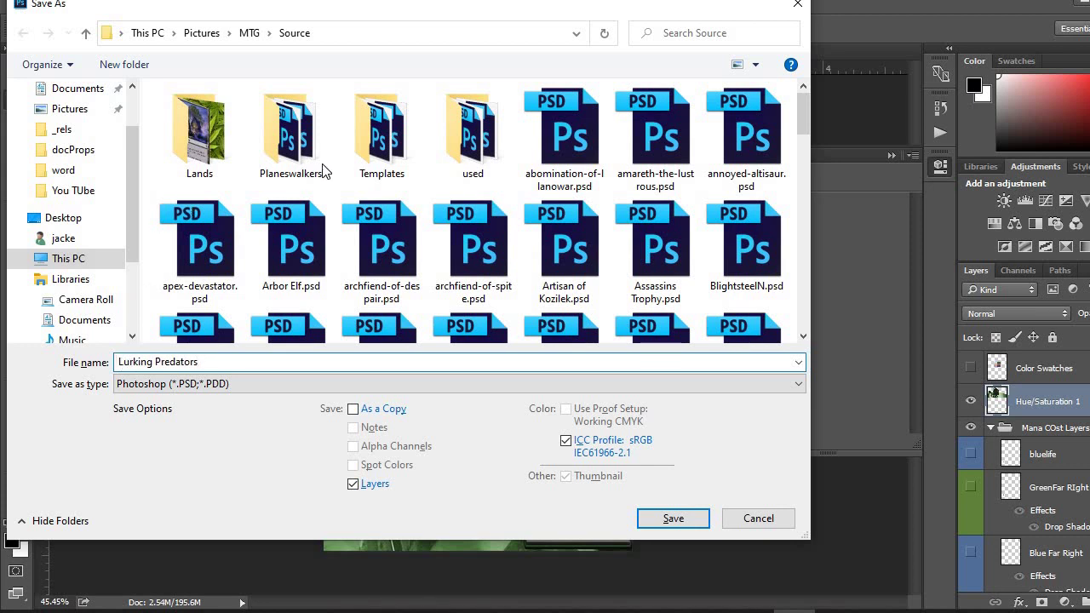
Save the card as Lurking Predators.psd in the Source folder, keeping maximize compatibility.
click(249, 32)
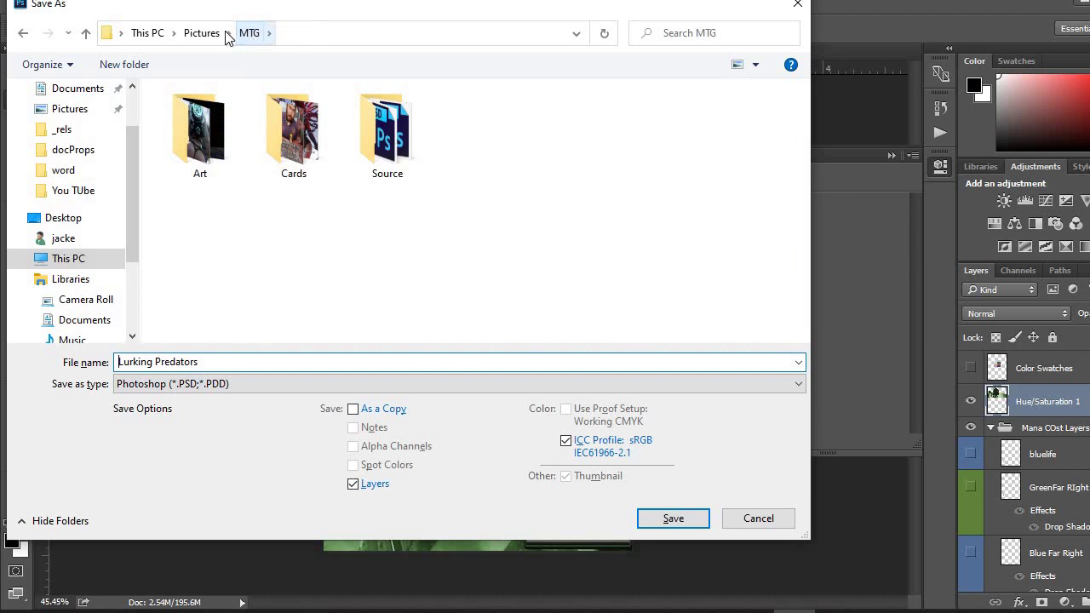
click(759, 517)
click(45, 8)
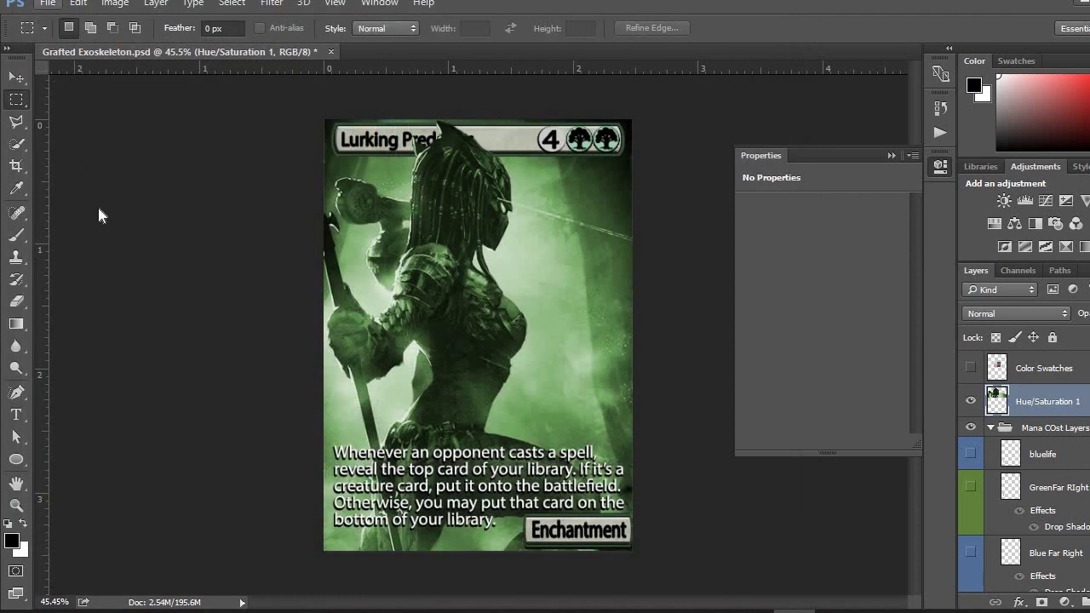
click(107, 190)
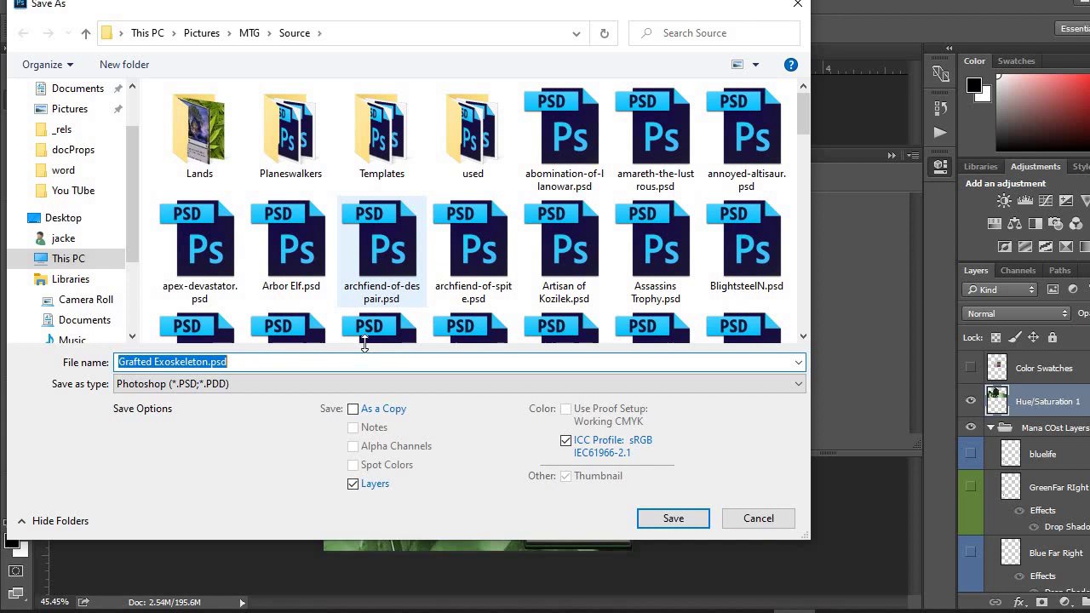
text(Lurking Predators (4))
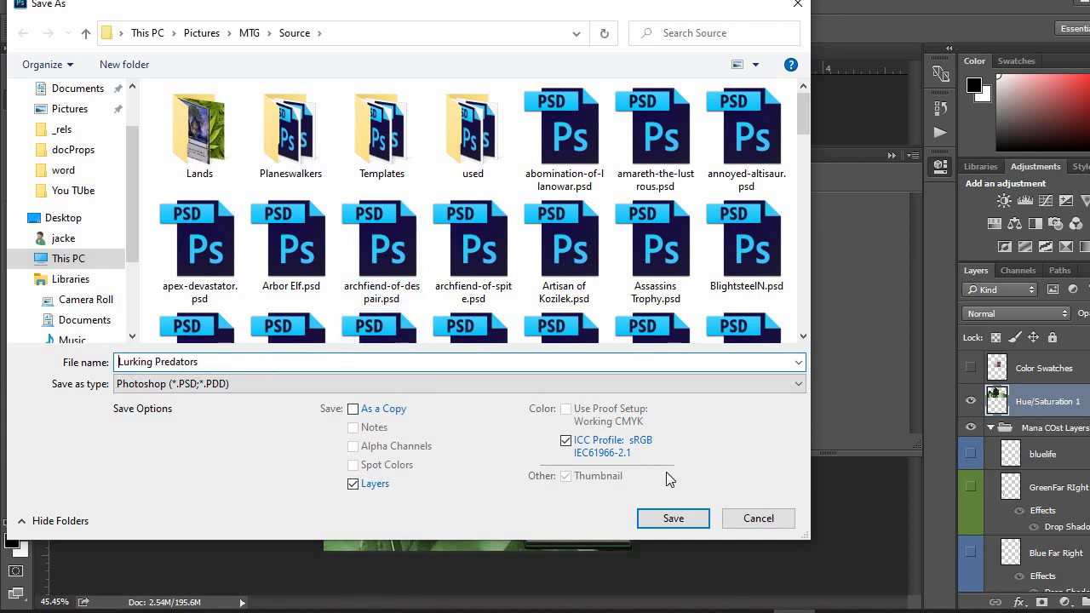
click(673, 519)
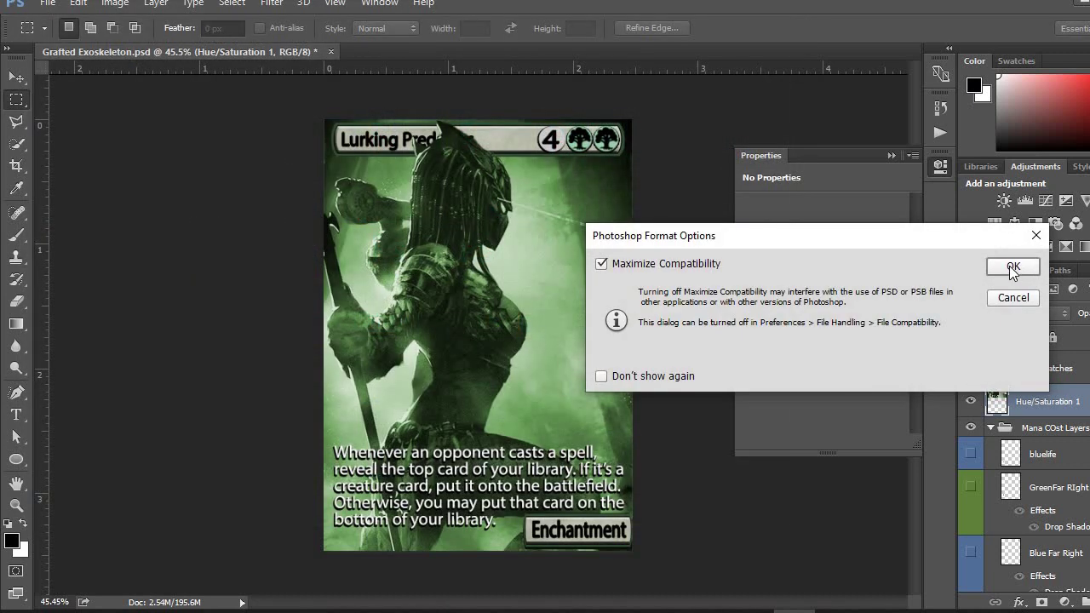
click(1012, 267)
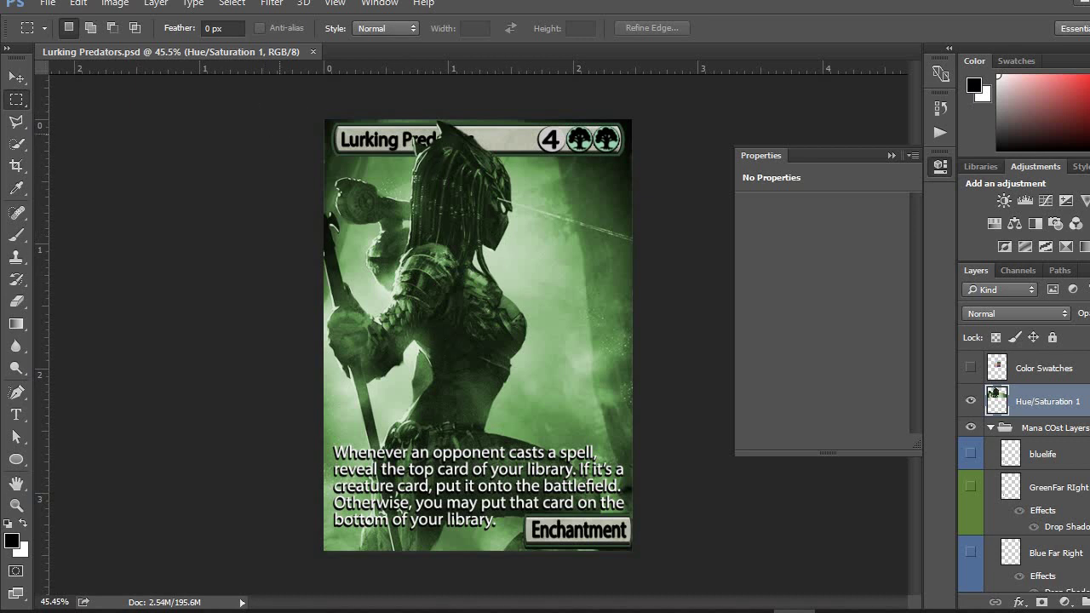
Save the card into MTG > Cards > Round 2 as Lurking Predators.jpg at quality 12.
click(49, 5)
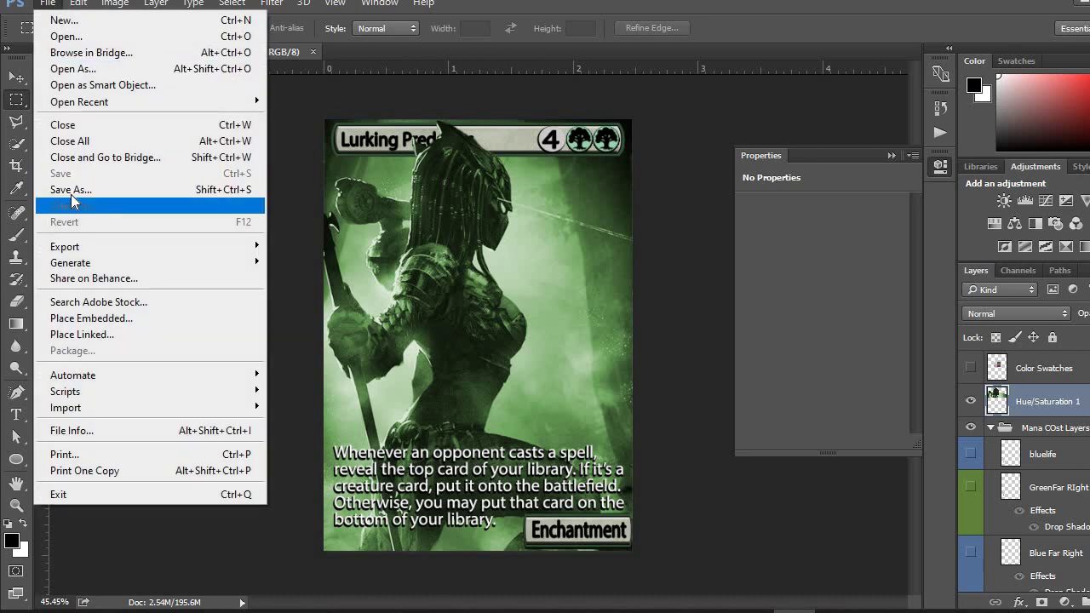
click(71, 190)
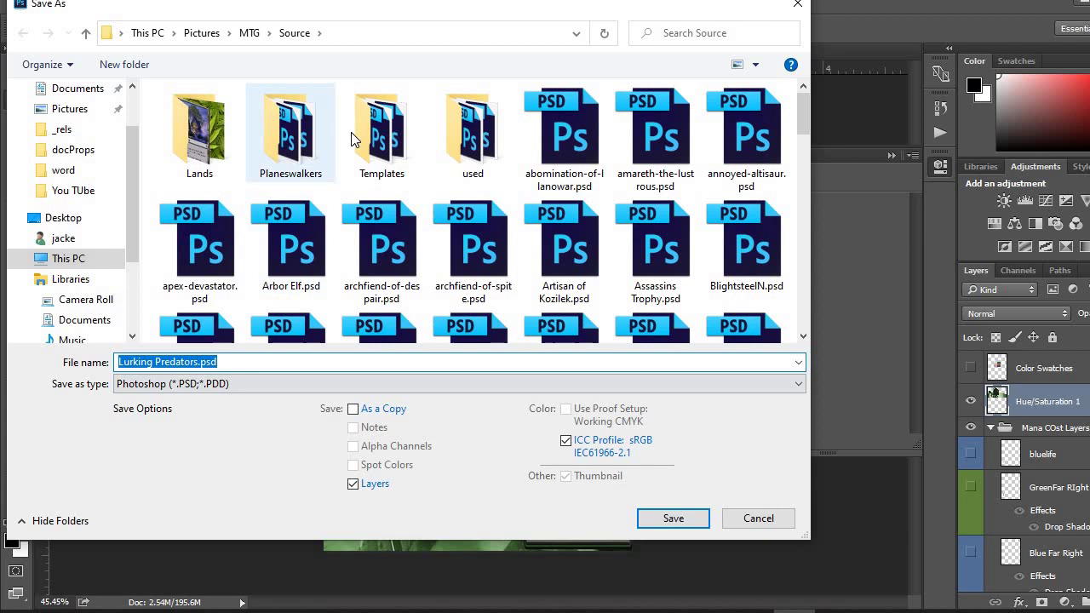
click(249, 33)
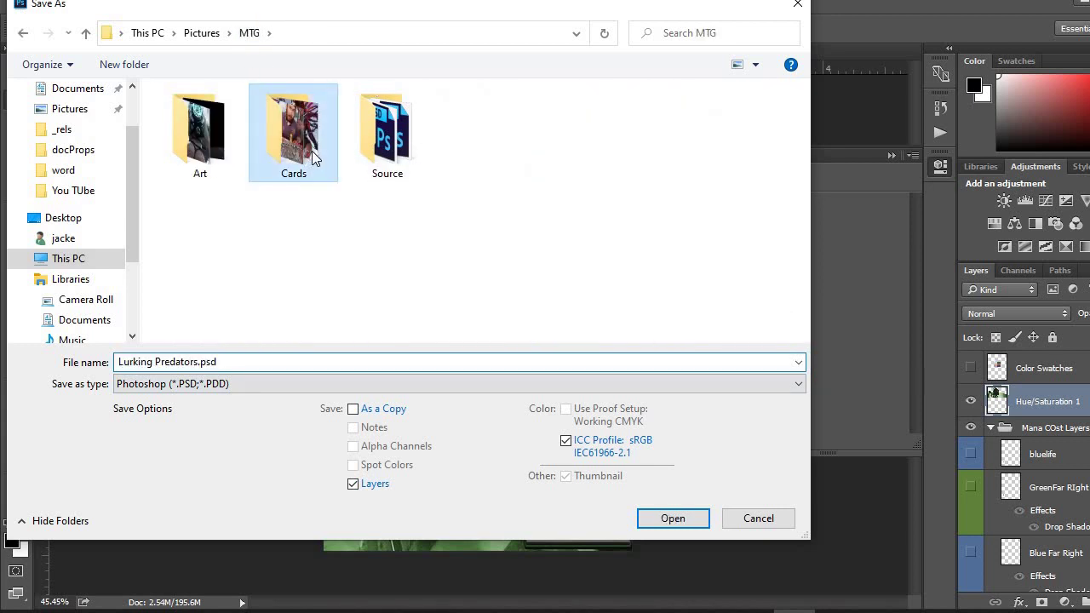
double_click(312, 151)
double_click(307, 147)
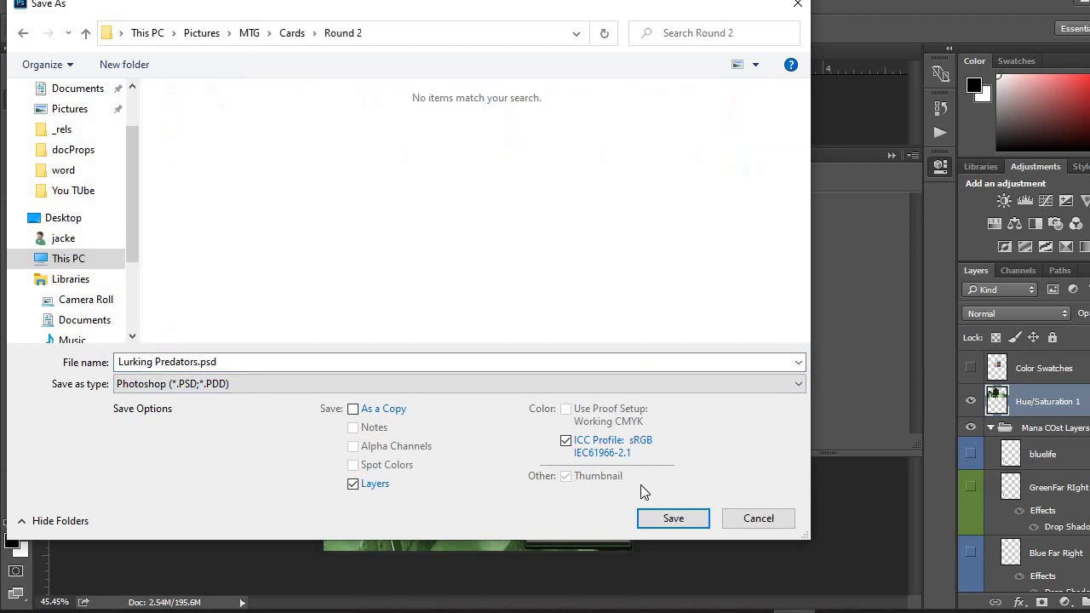
click(428, 381)
key(j)
key(Return)
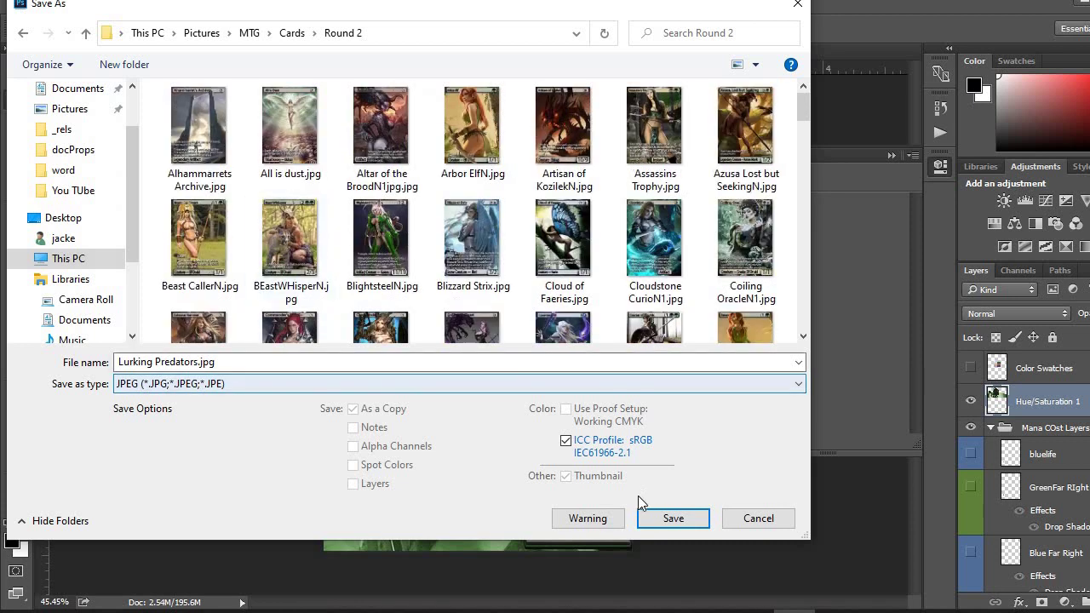
click(690, 518)
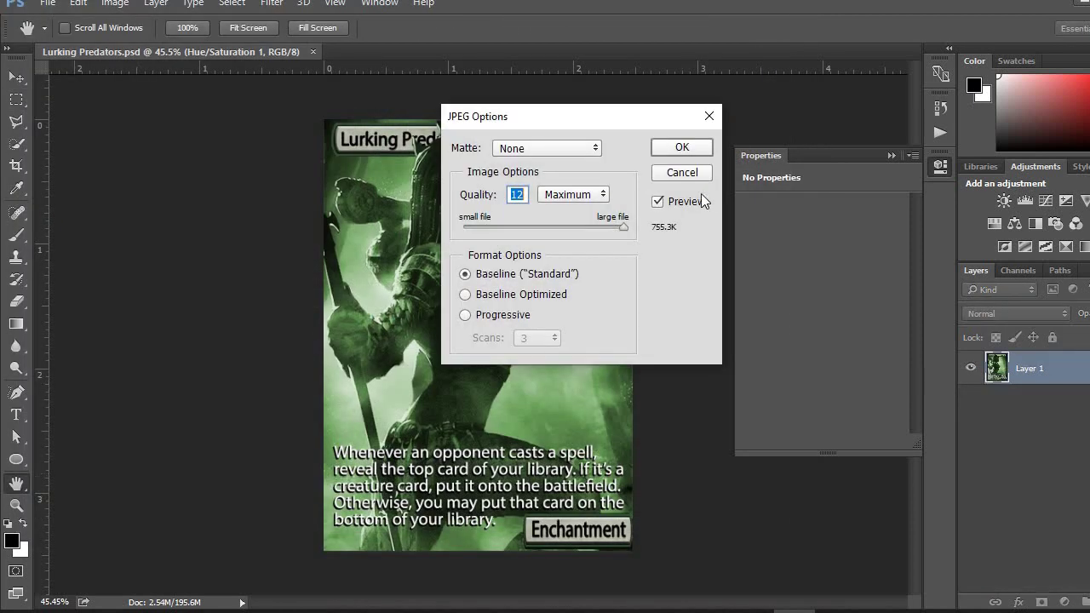
click(698, 148)
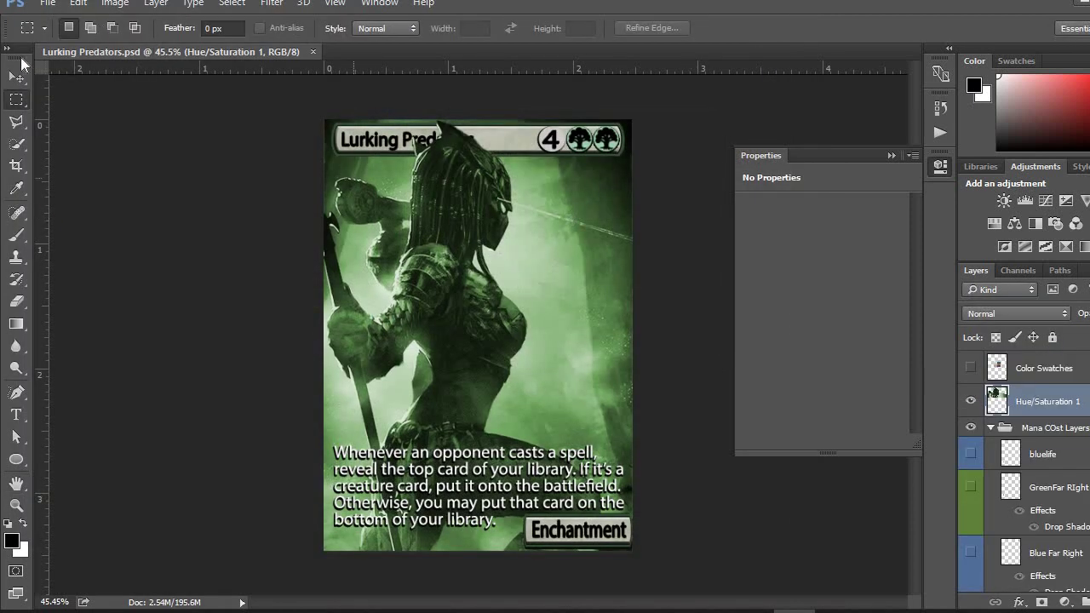
Reopen 'photo Template.psd' from recent files and close the Properties panel.
click(47, 5)
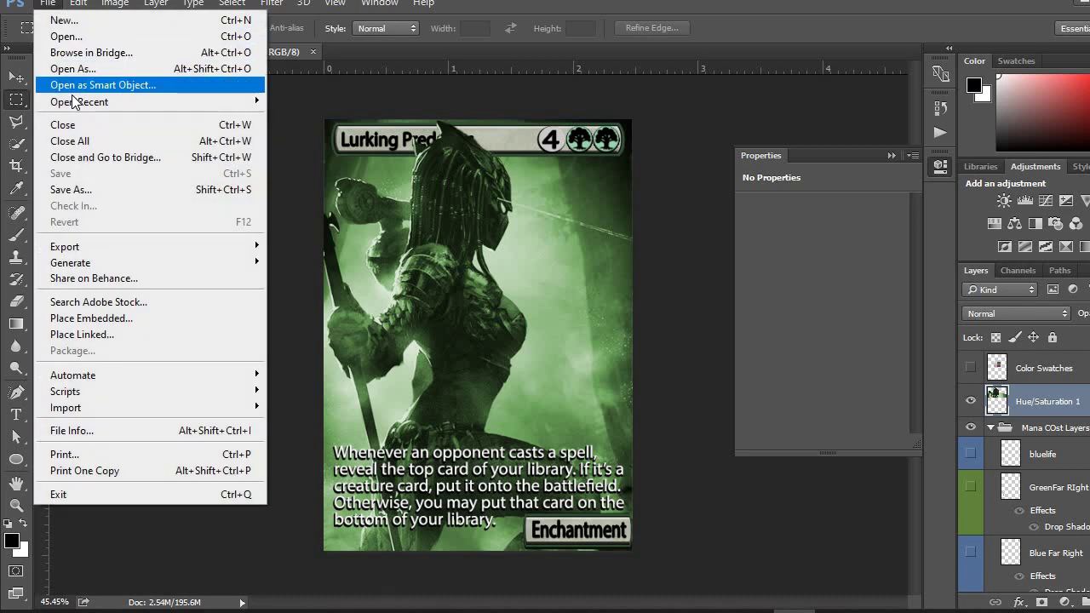
mouse_move(170, 102)
click(334, 149)
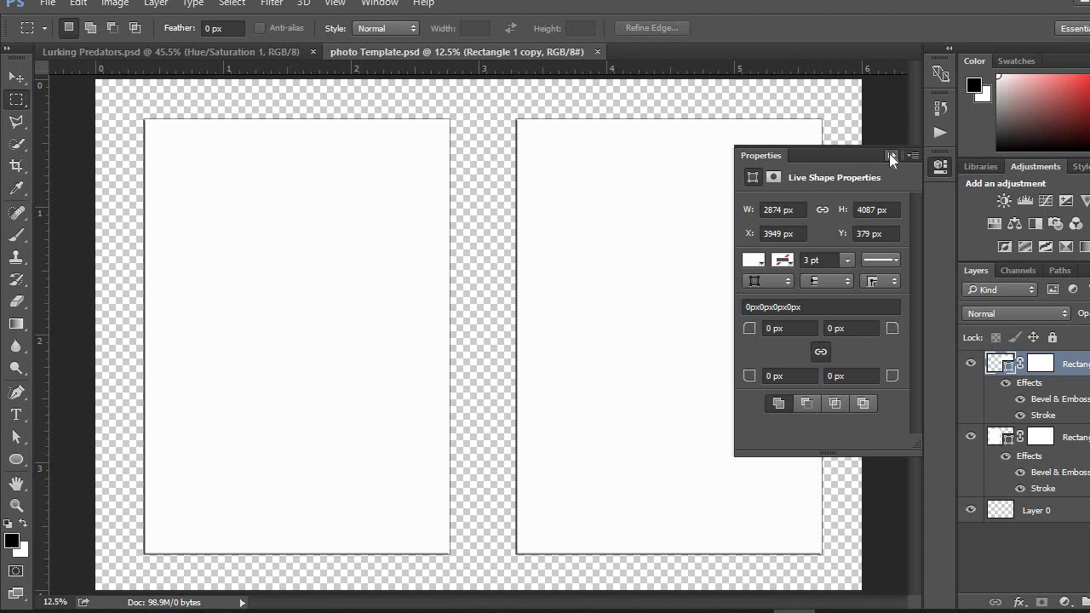
click(890, 156)
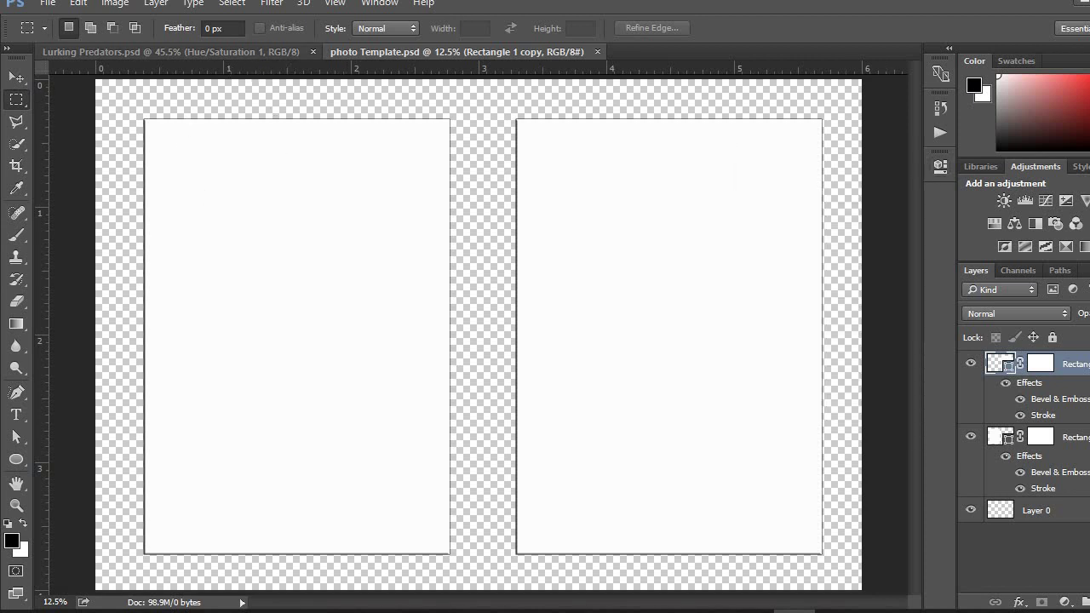
Drag 'Lurking Predators.jpg' from the Round 2 card folder onto the template, scaled into the left white slot.
mouse_move(585, 607)
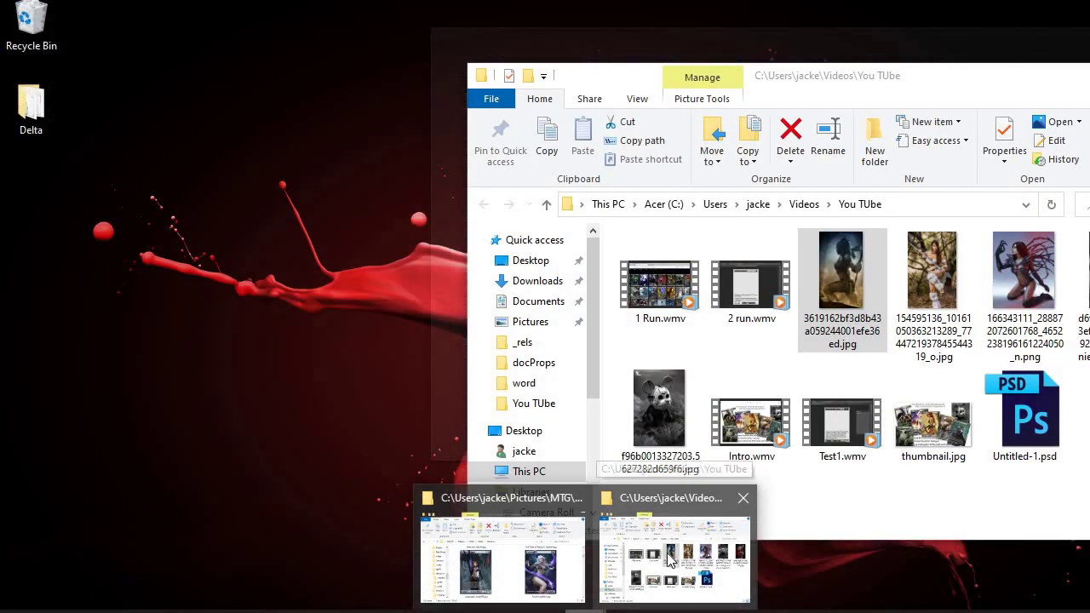
click(669, 558)
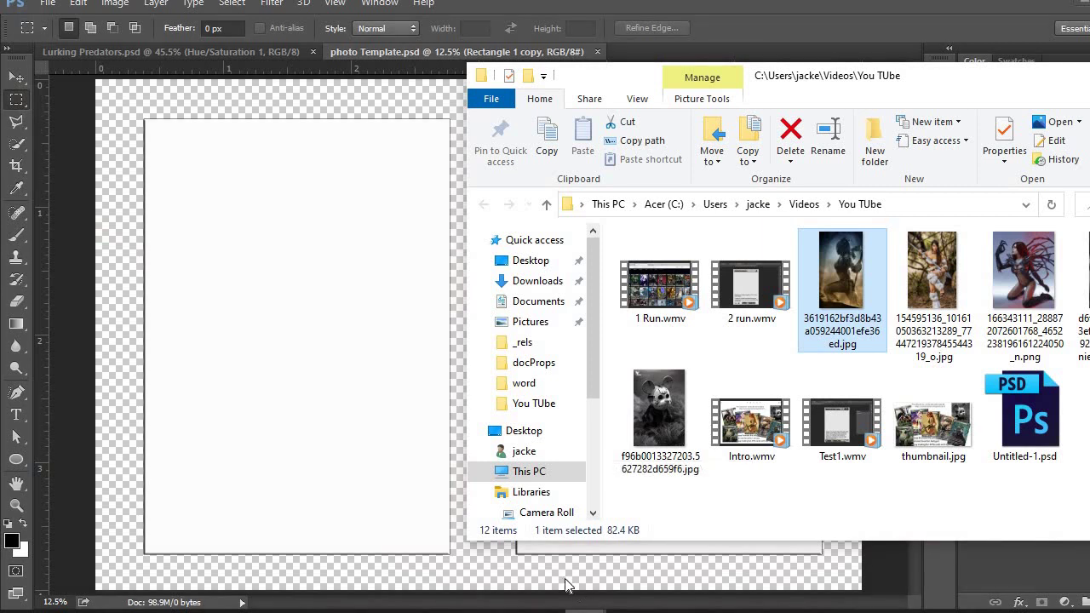
mouse_move(568, 588)
click(502, 545)
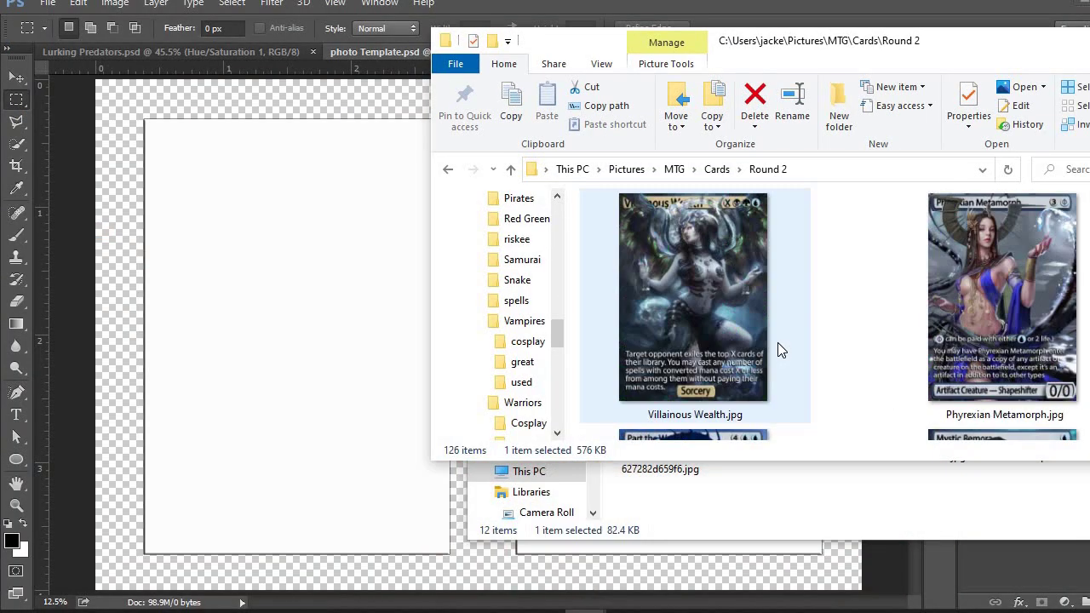
scroll(778, 342, down, 4)
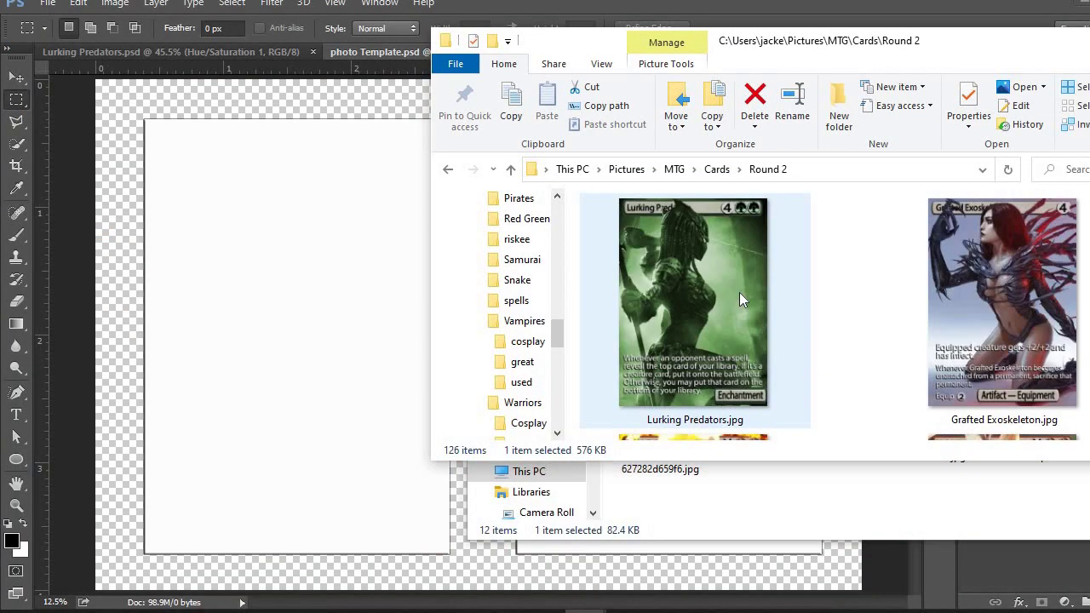
drag(739, 292, 331, 323)
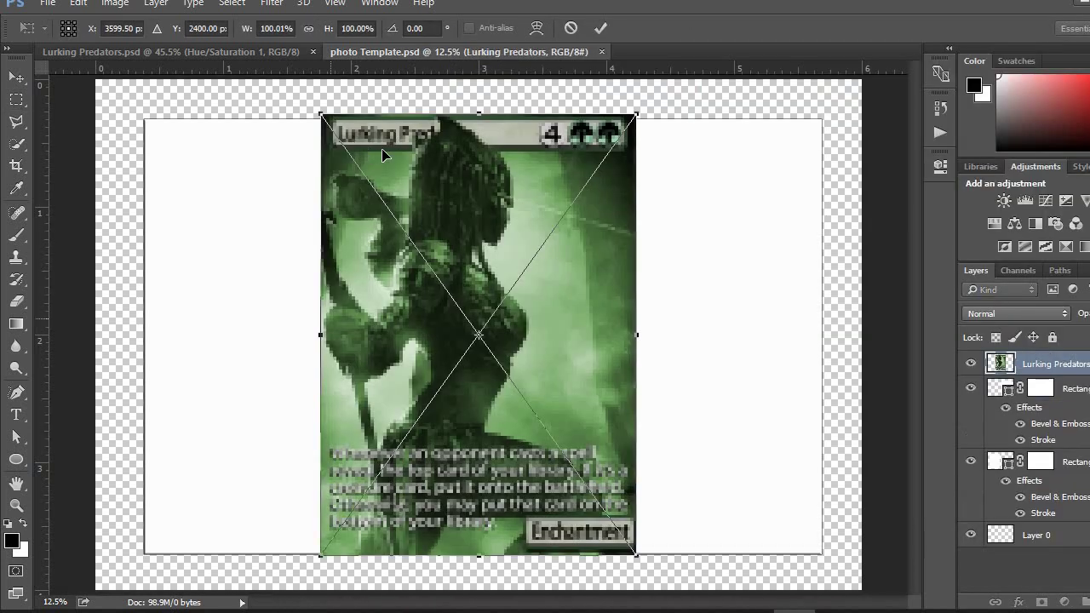
drag(387, 162, 210, 162)
mouse_move(461, 561)
mouse_down()
mouse_move(441, 545)
mouse_move(460, 564)
mouse_up()
key(m)
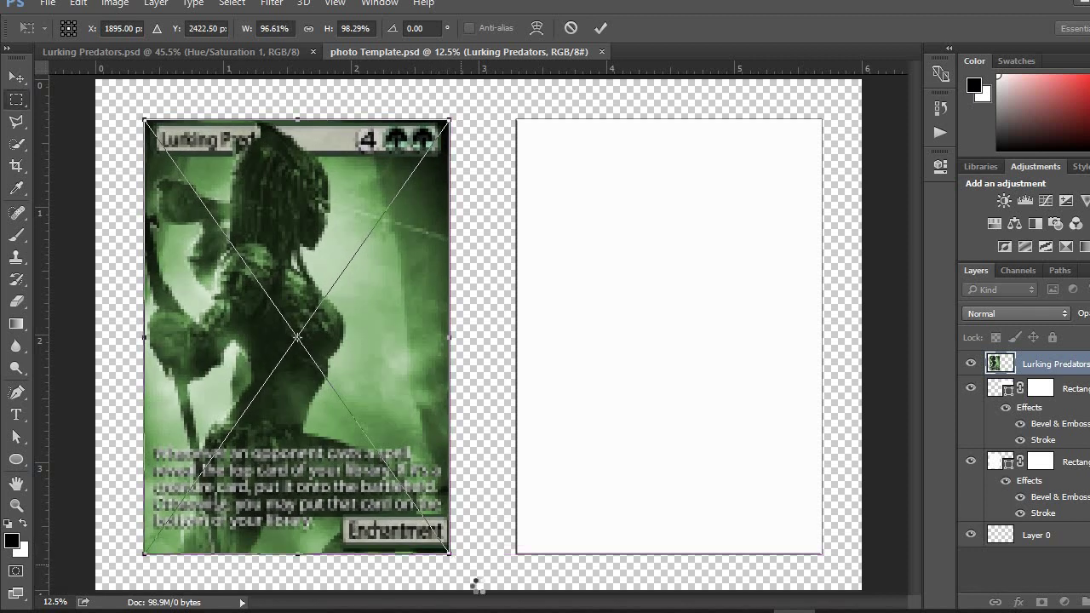
key(Return)
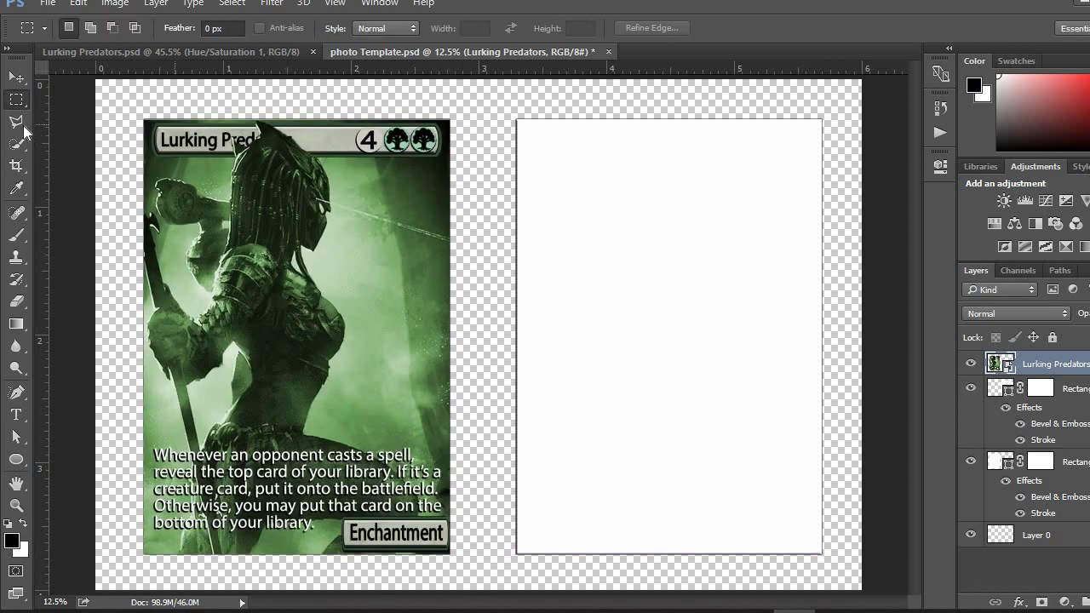
Duplicate the Lurking Predators layer and move the copy into the right white rectangle.
click(16, 77)
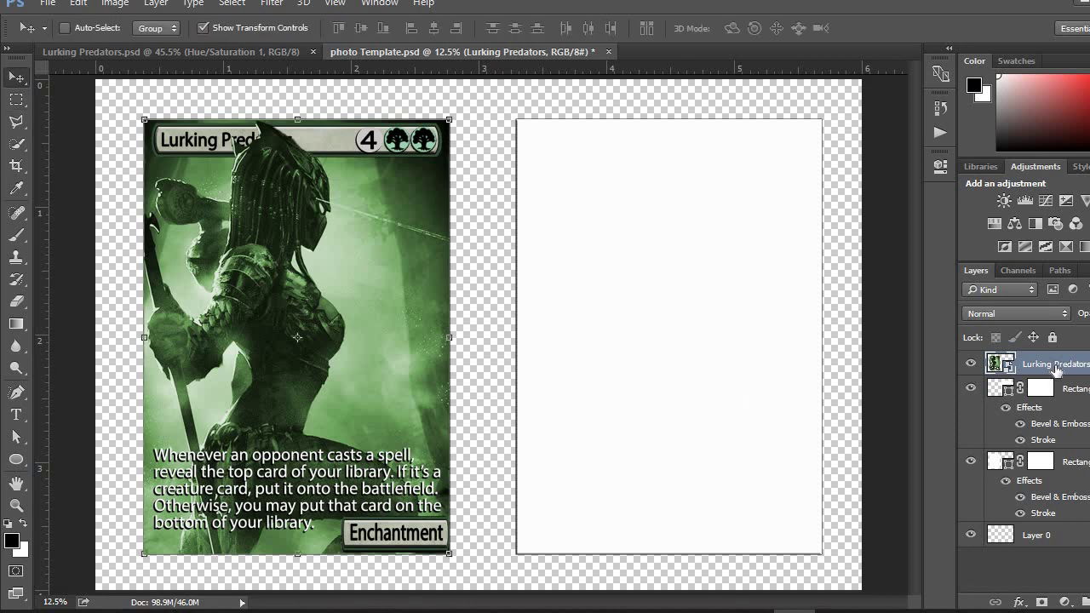
right_click(1056, 368)
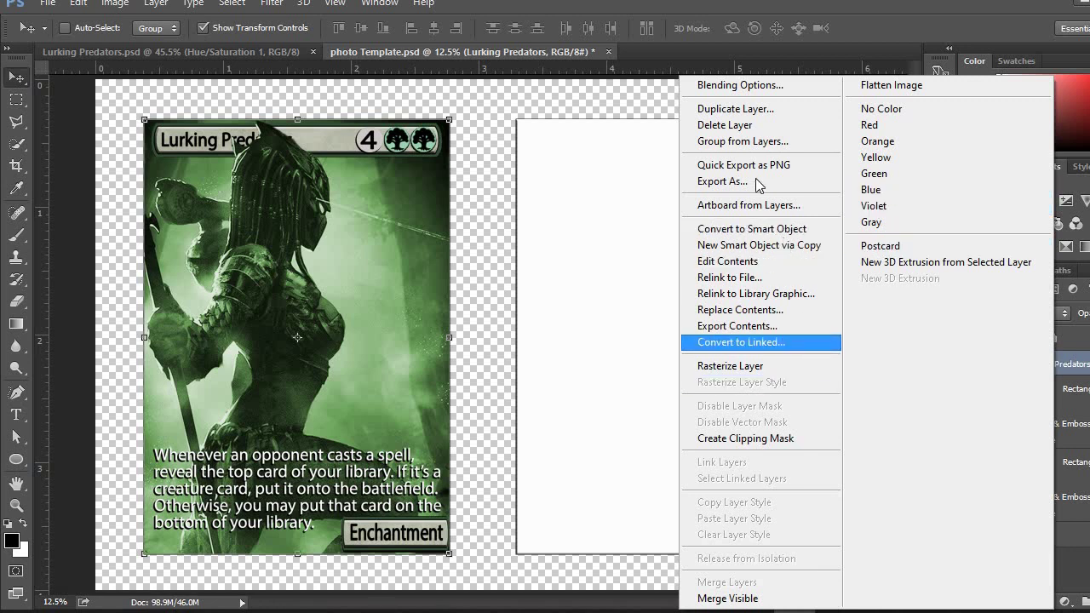
click(750, 109)
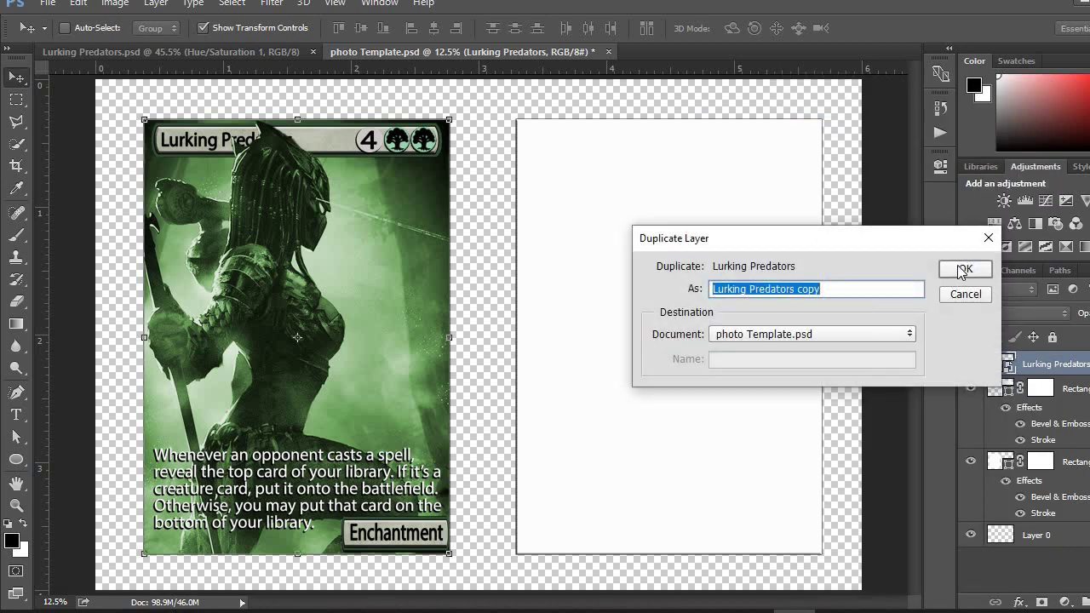
key(Return)
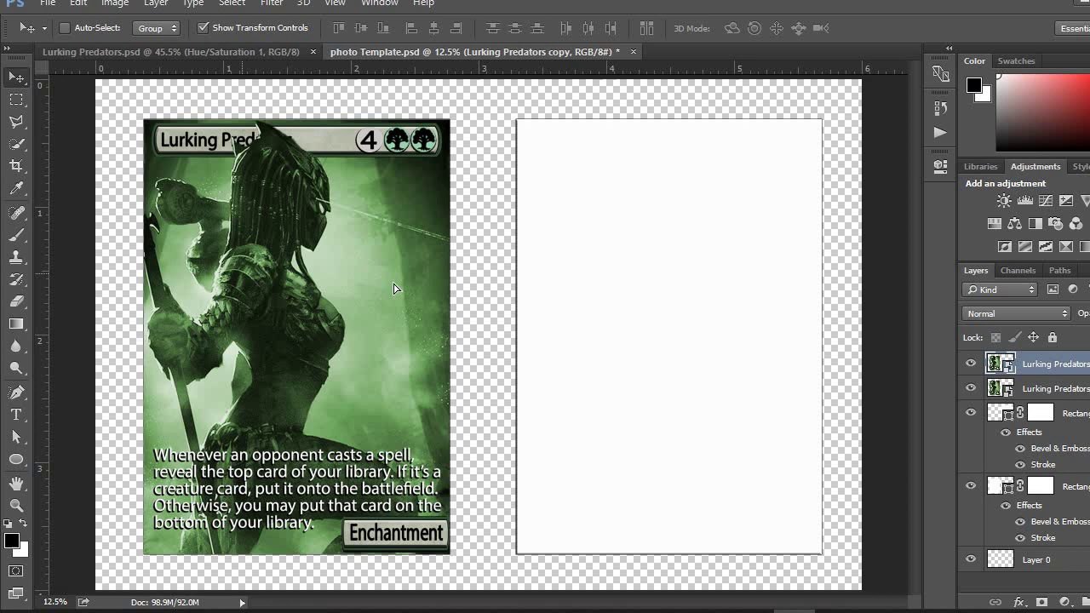
drag(417, 278, 622, 294)
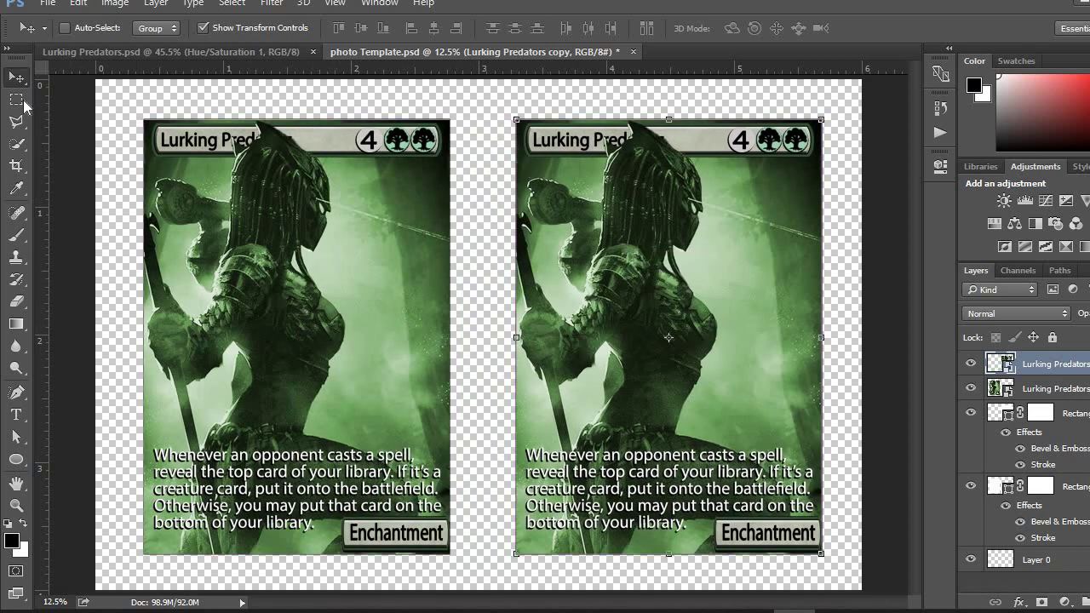
click(16, 100)
Save the template as JPEG '720' in the Cards Photo folder at quality 12.
click(48, 4)
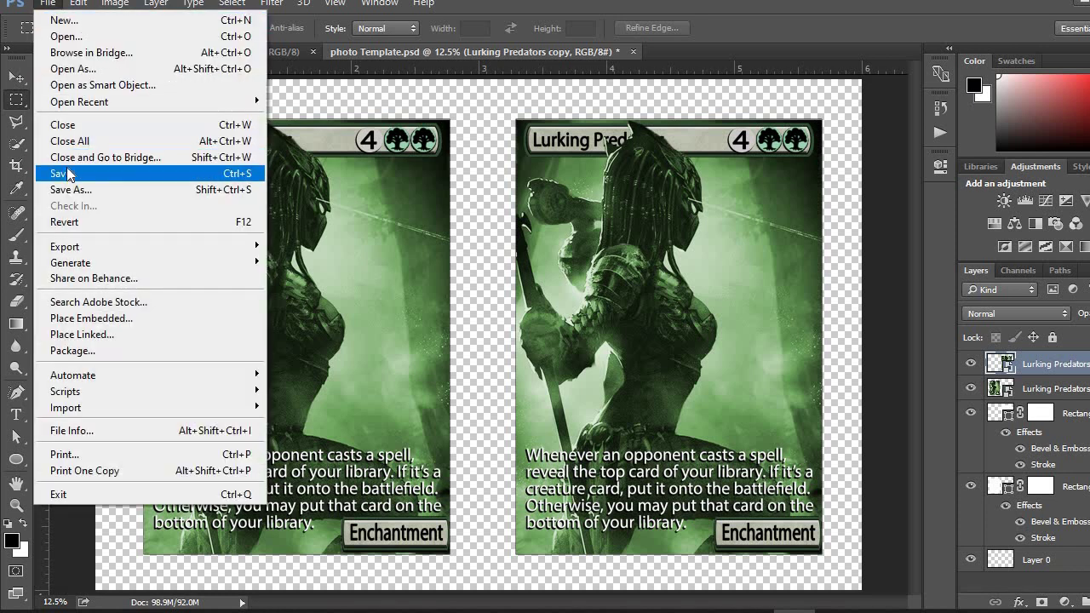
click(75, 190)
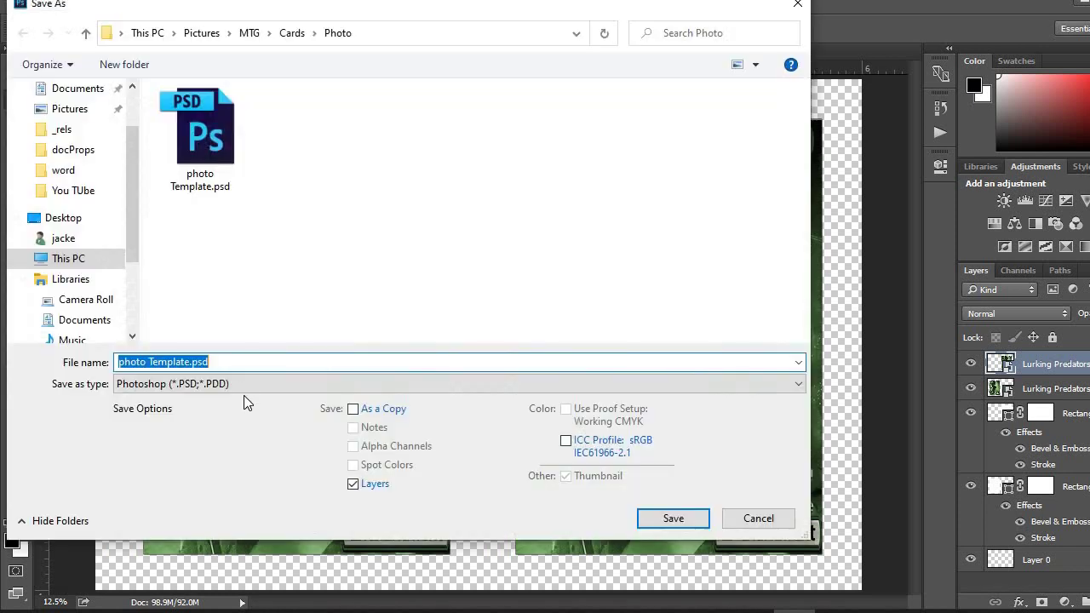
click(241, 383)
key(j)
key(Return)
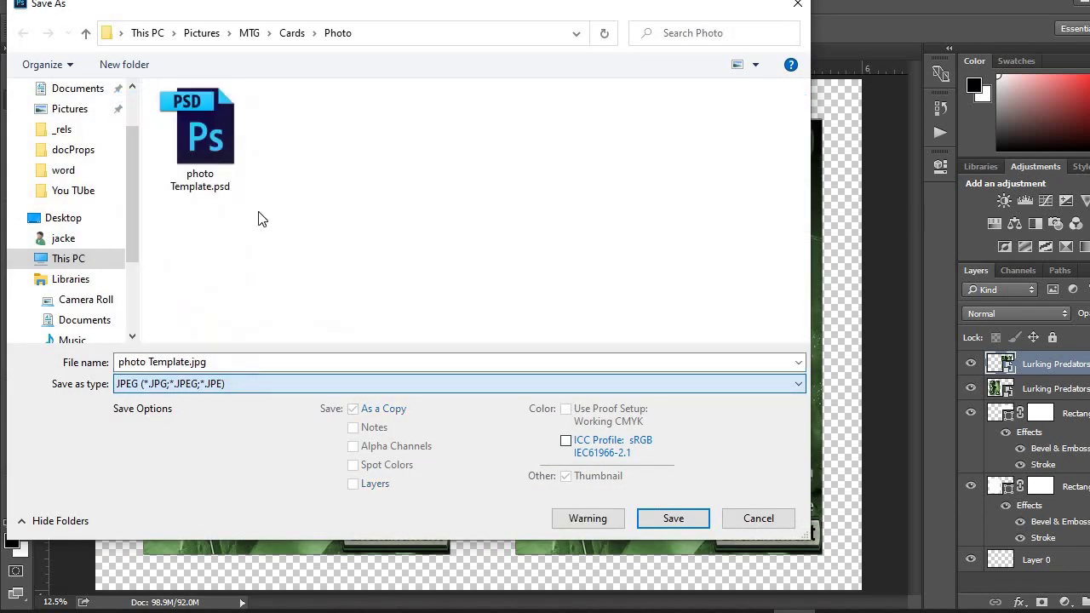
click(271, 365)
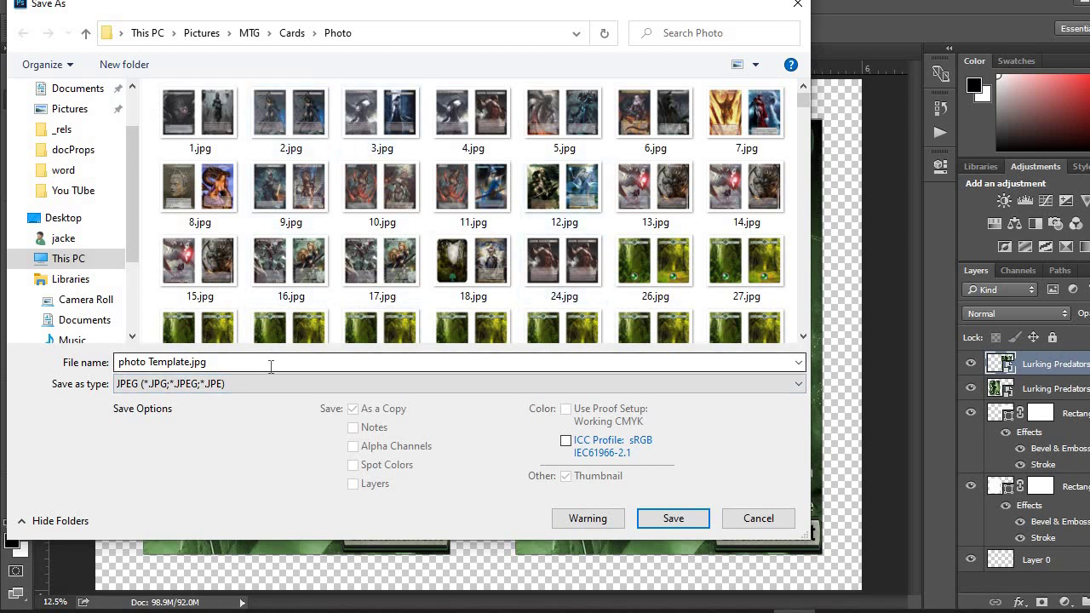
text(720)
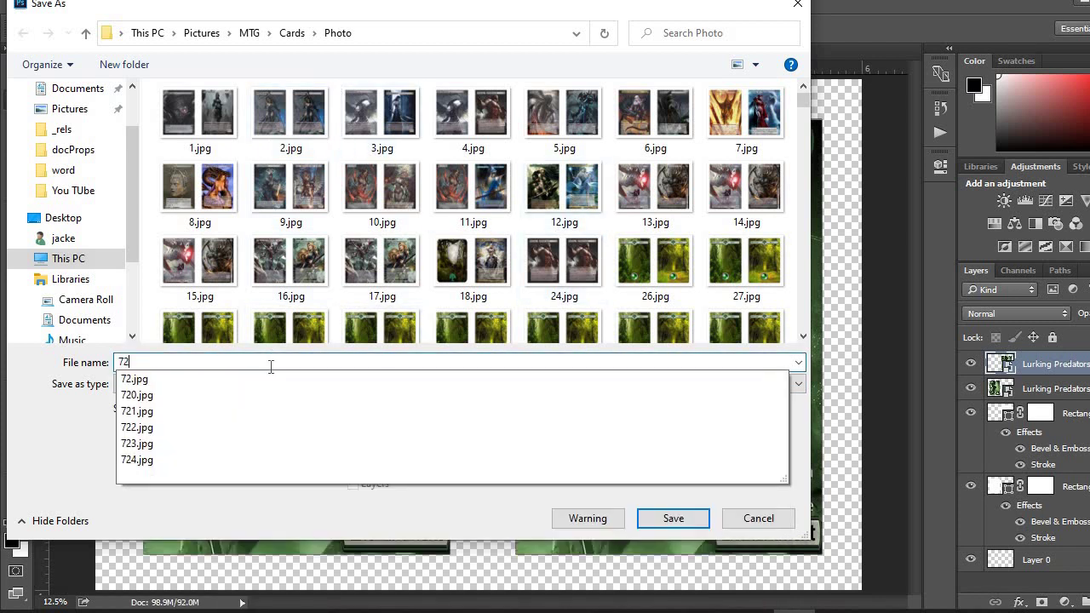
key(Return)
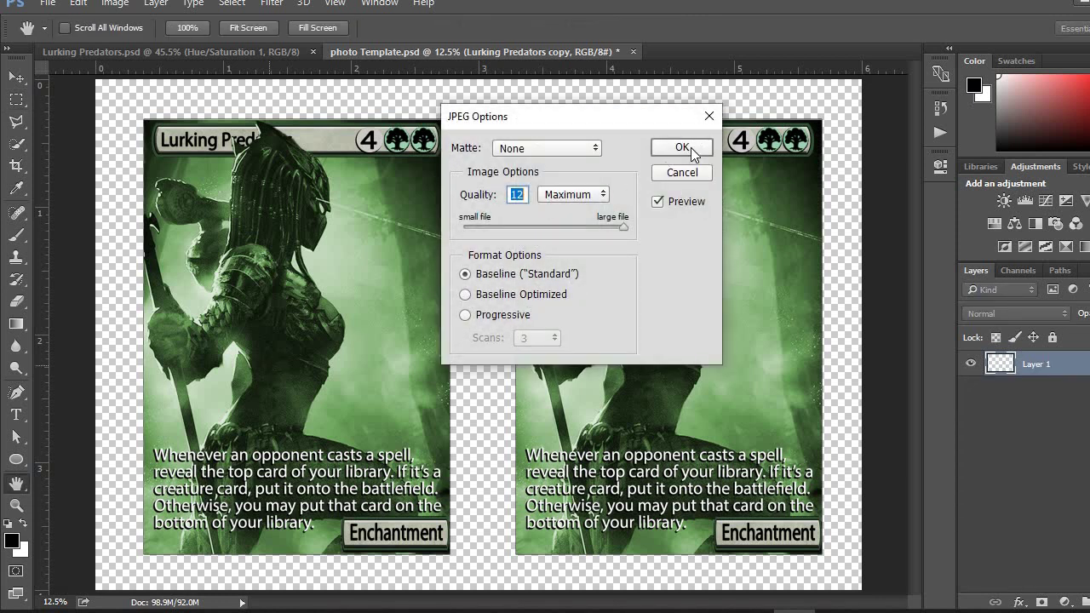
click(688, 147)
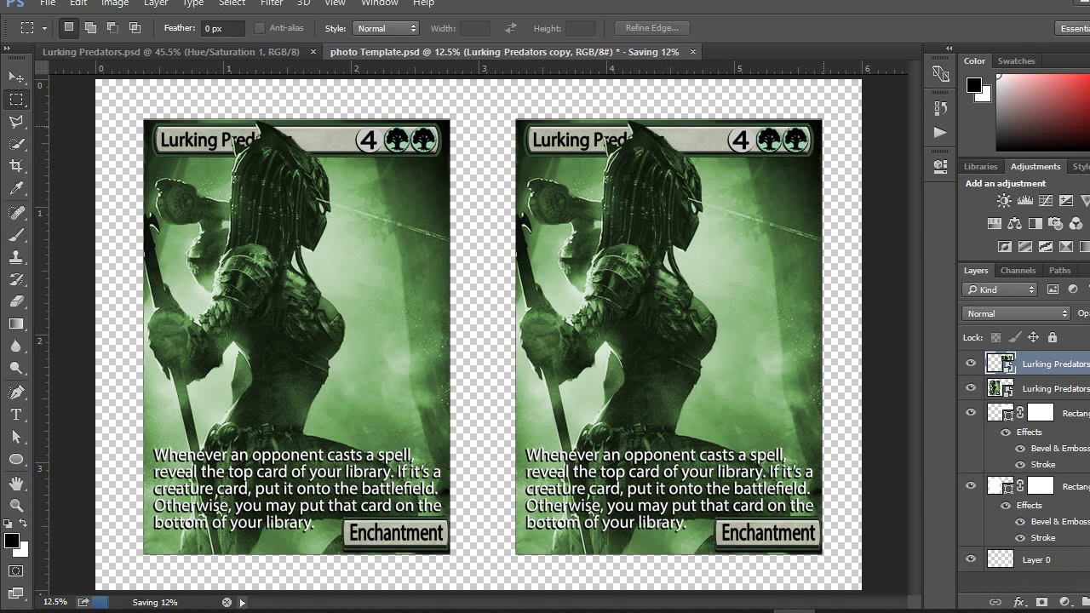